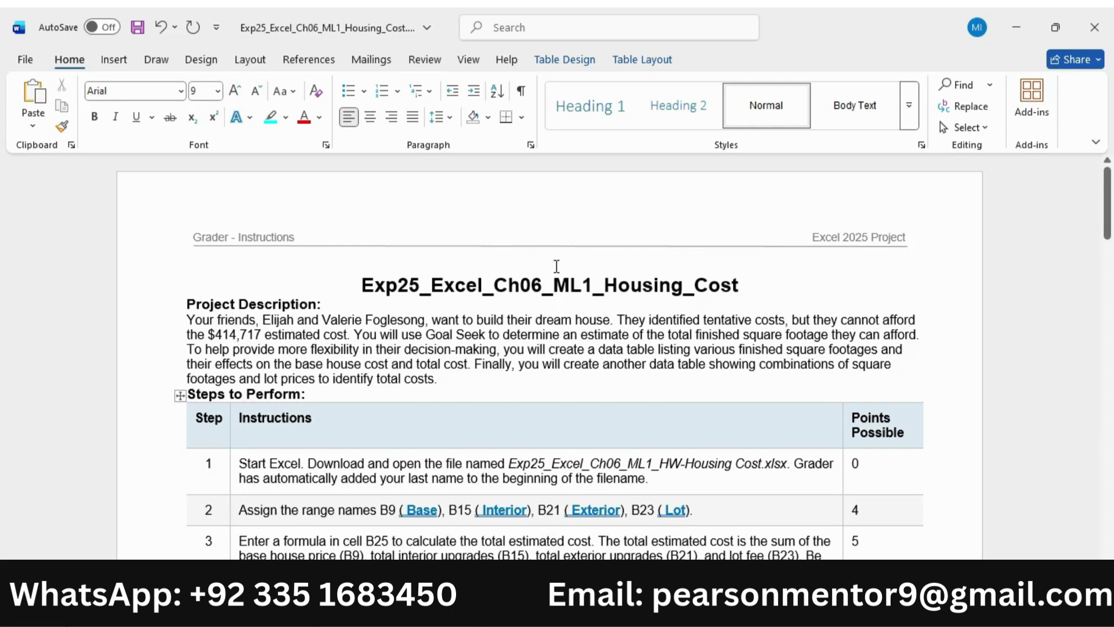
Enlarge the Project Description paragraph to 11 pt and highlight it in turquoise
scroll(556, 266, "down", 2)
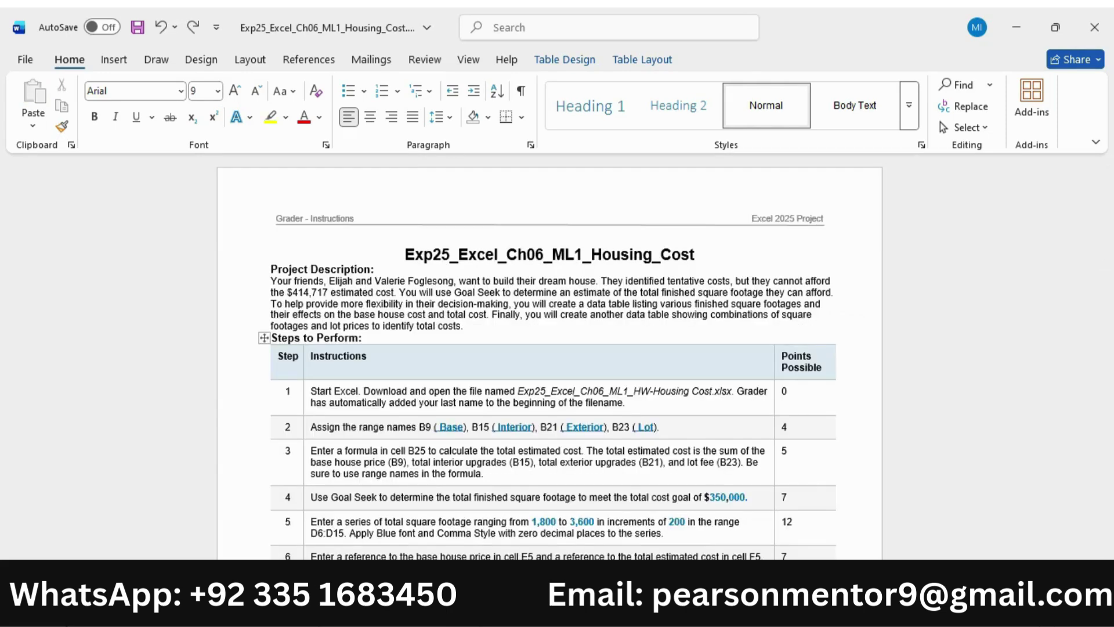
scroll(556, 357, "up", 4)
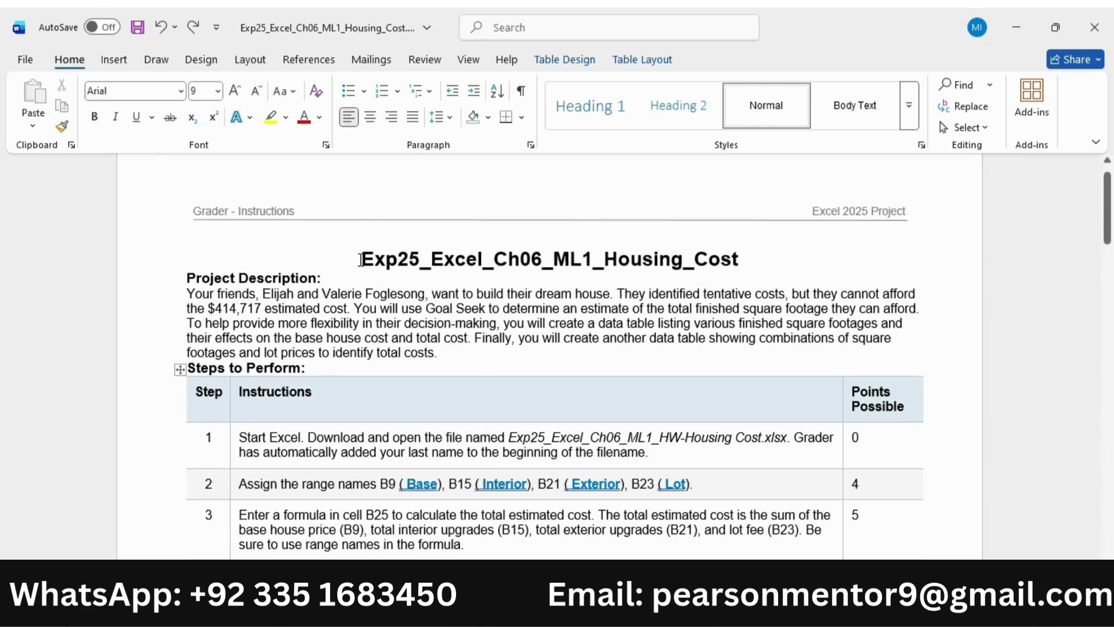
left_click_drag(361, 259, 757, 264)
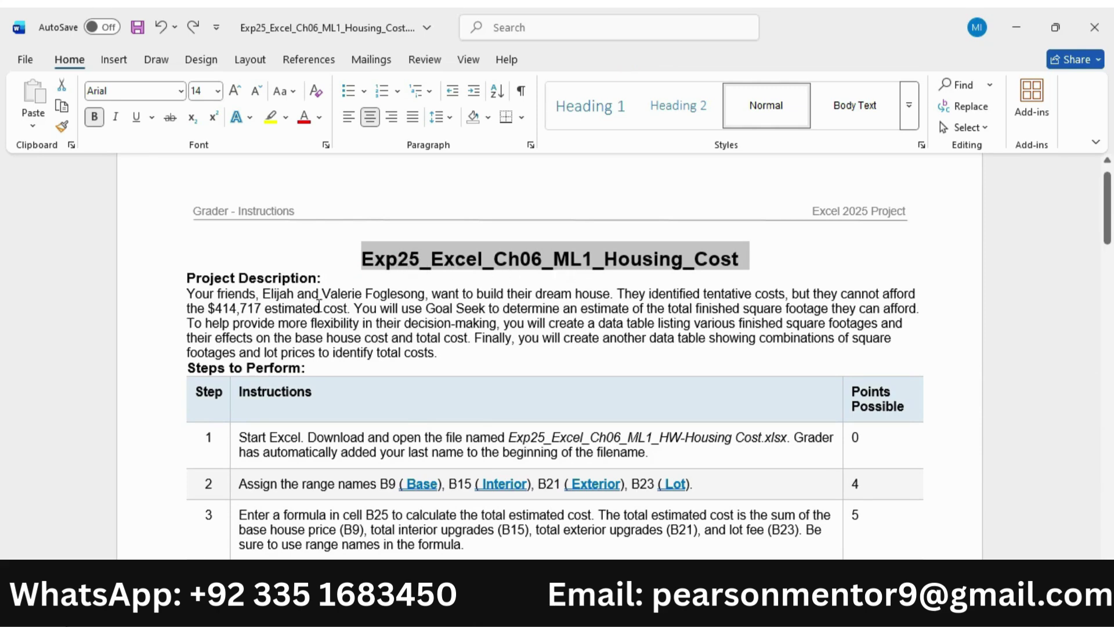
left_click_drag(186, 293, 464, 352)
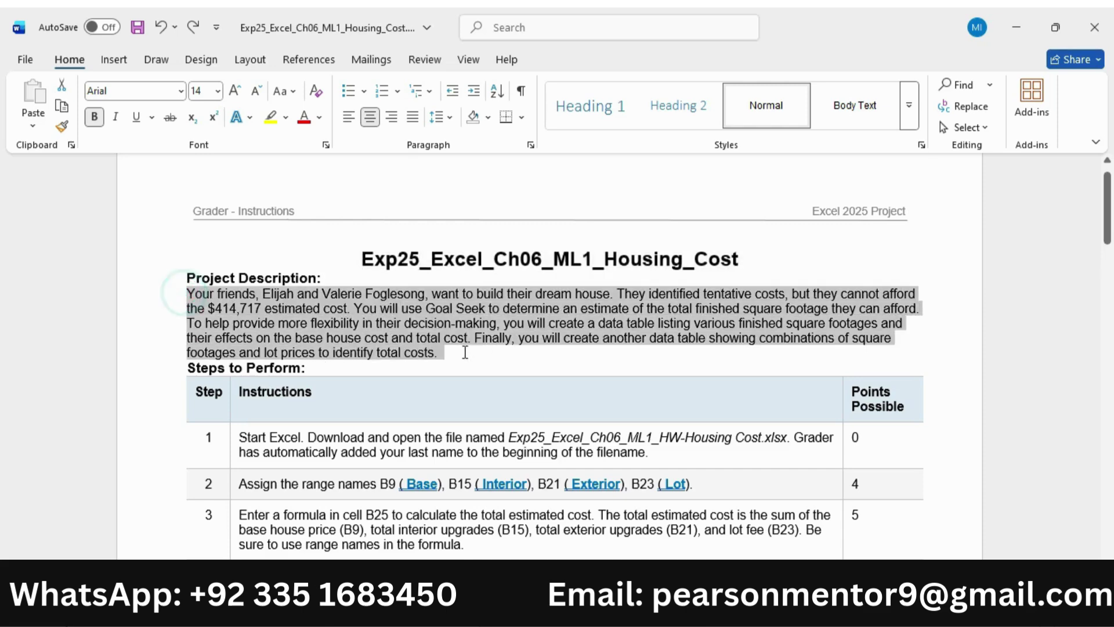
left_click(235, 92)
left_click(235, 91)
left_click(286, 117)
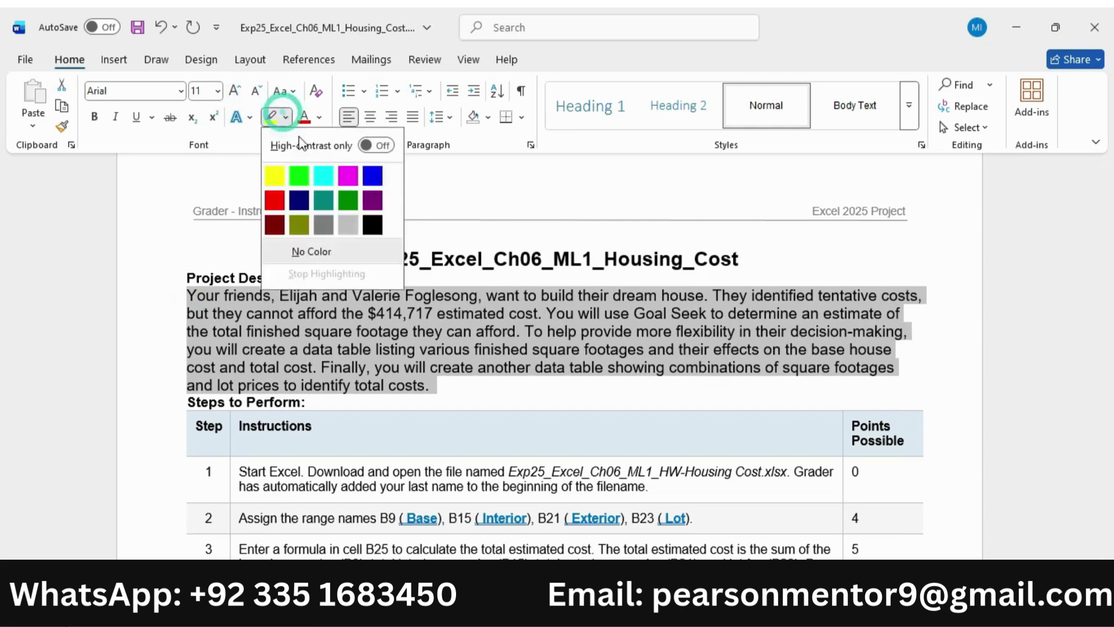
left_click(324, 173)
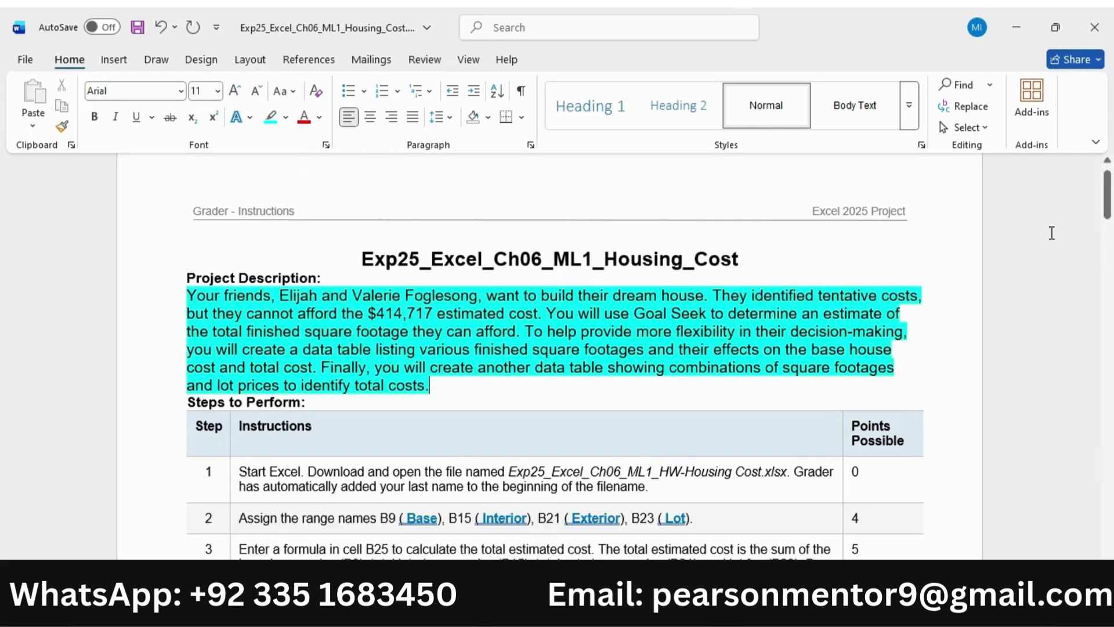
Reset the Project Description paragraph to 9 pt and remove its highlight
mouse_move(1107, 219)
left_mouse_down()
mouse_move(1087, 343)
mouse_move(1103, 219)
left_mouse_up()
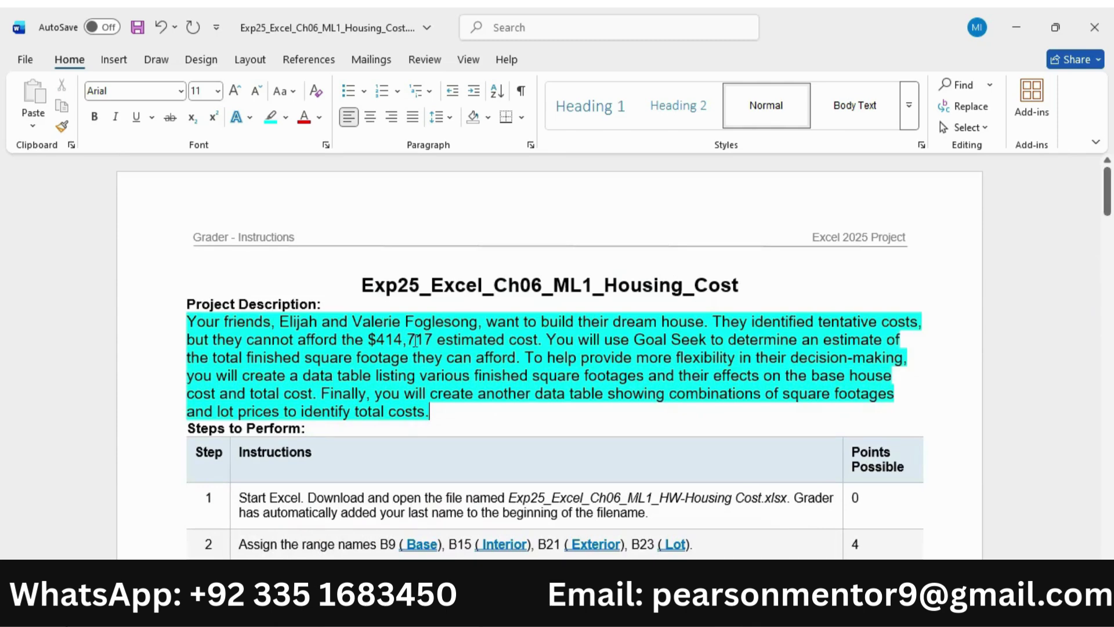
left_click_drag(187, 320, 437, 411)
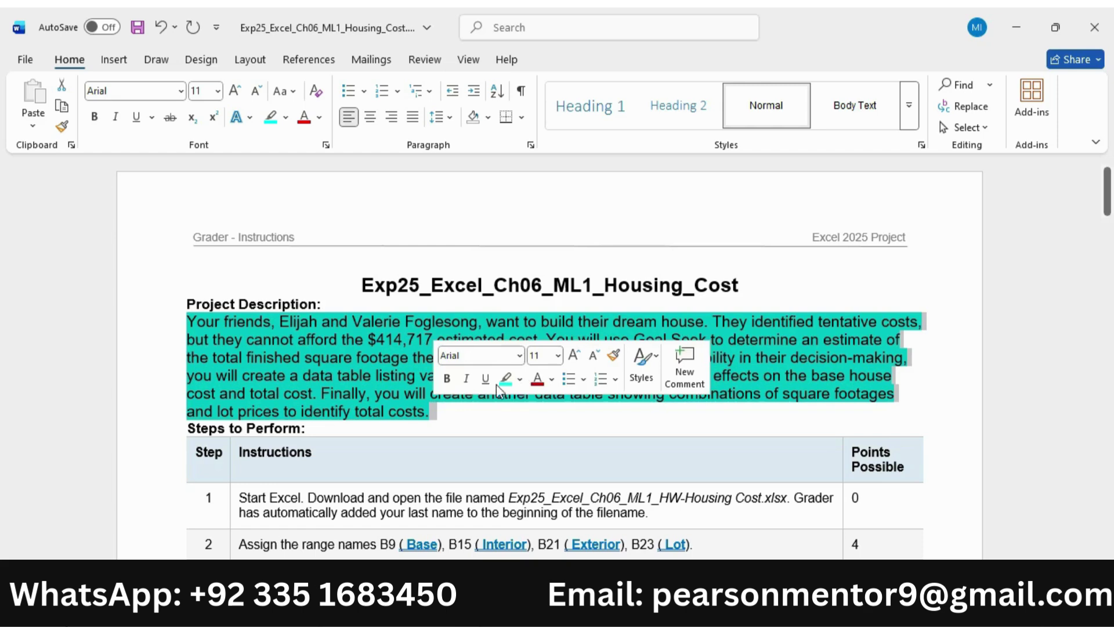
left_click(594, 358)
left_click(590, 357)
left_click(398, 410)
scroll(264, 422, "down", 3)
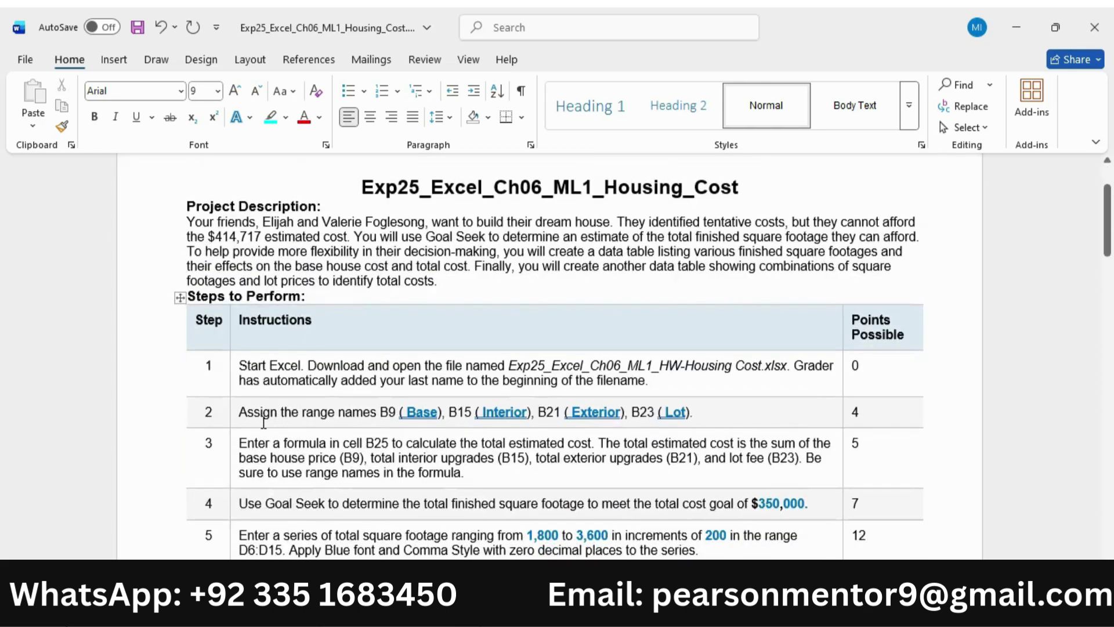
Enlarge the step 1 instruction in the table to 11 pt and highlight it in turquoise
left_click(241, 380)
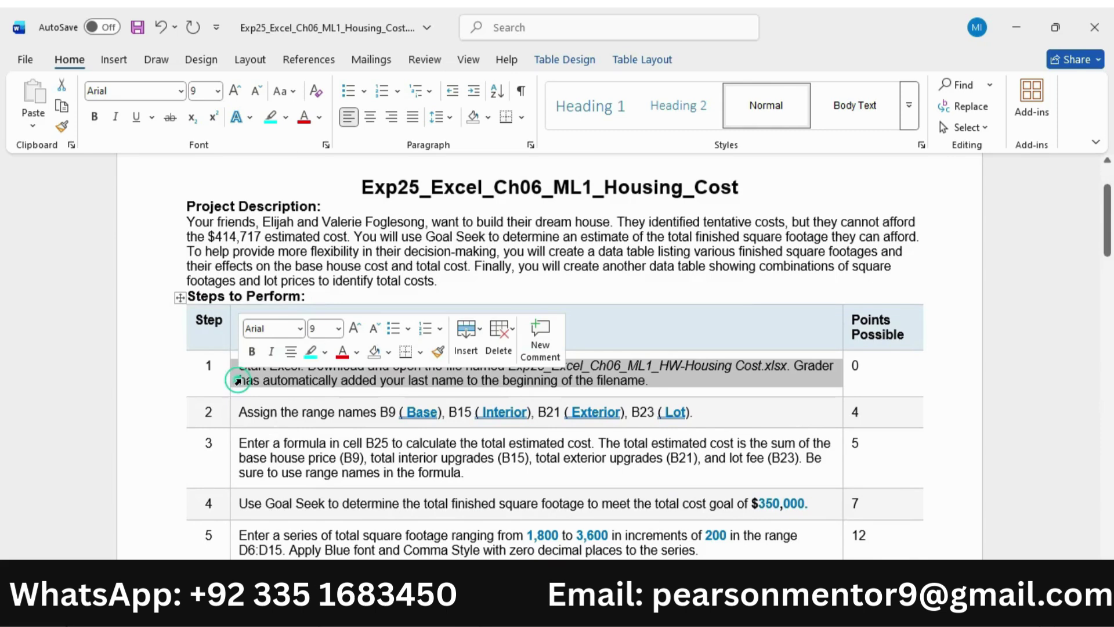
left_click(355, 329)
left_click(355, 328)
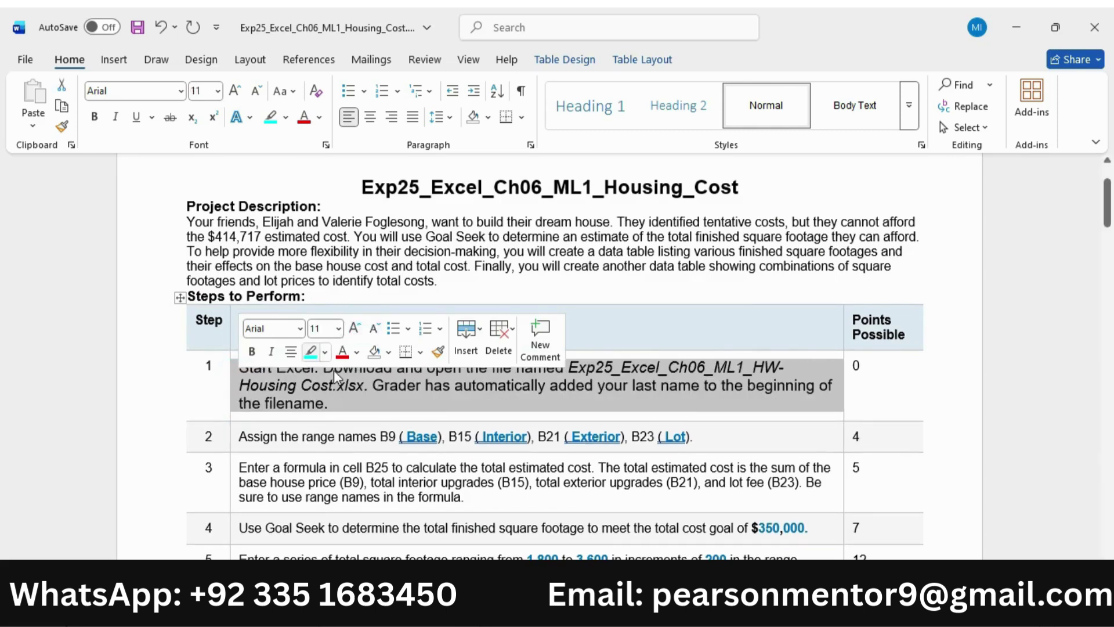
left_click(422, 420)
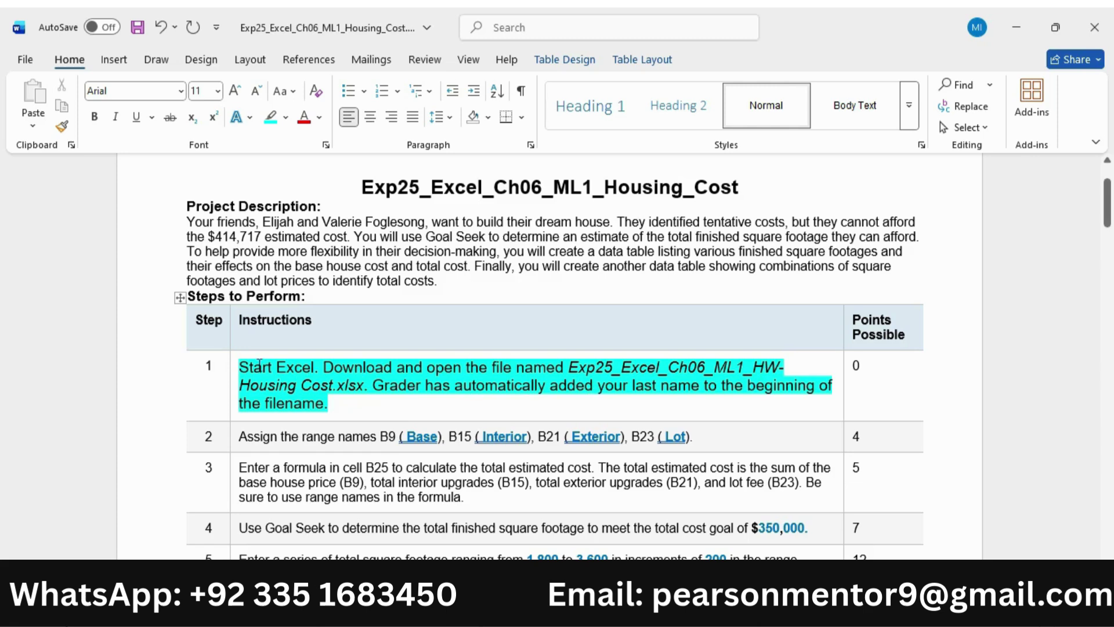
Read the step 1 instruction and compare its file name with the workbook open in Excel, returning to the Word instructions
left_click_drag(240, 366, 508, 401)
left_click_drag(426, 408, 435, 406)
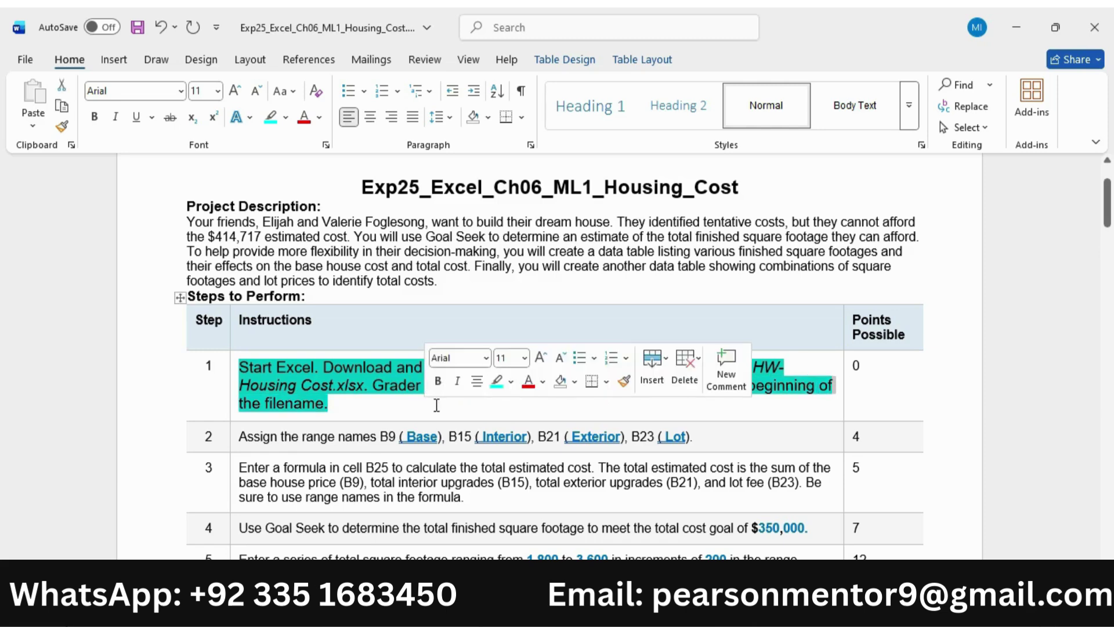
left_click(377, 411)
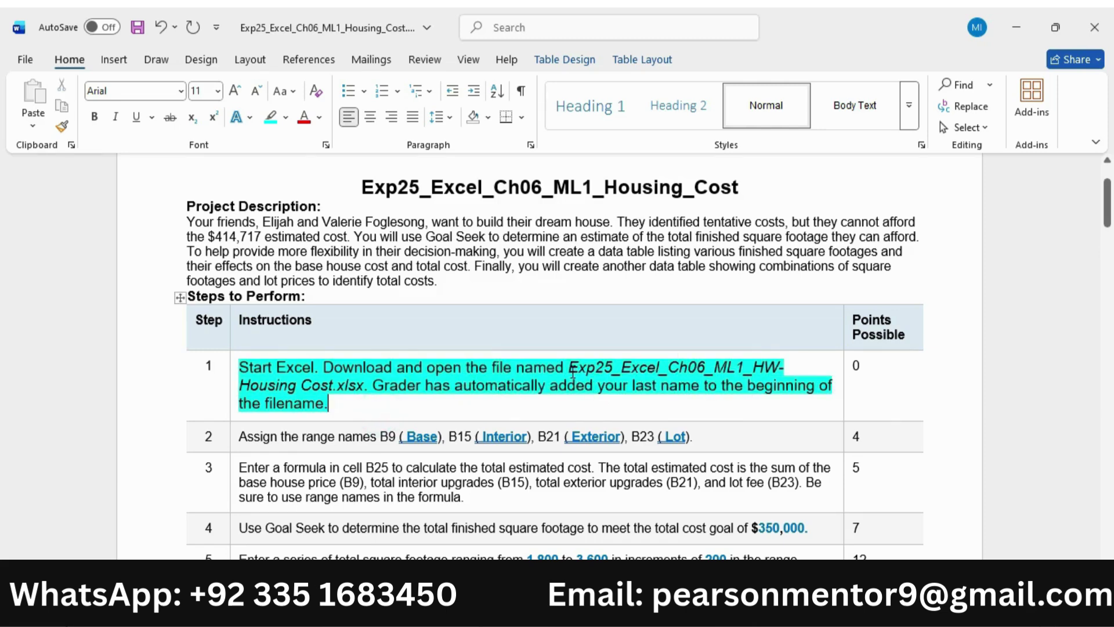
left_click_drag(570, 369, 337, 384)
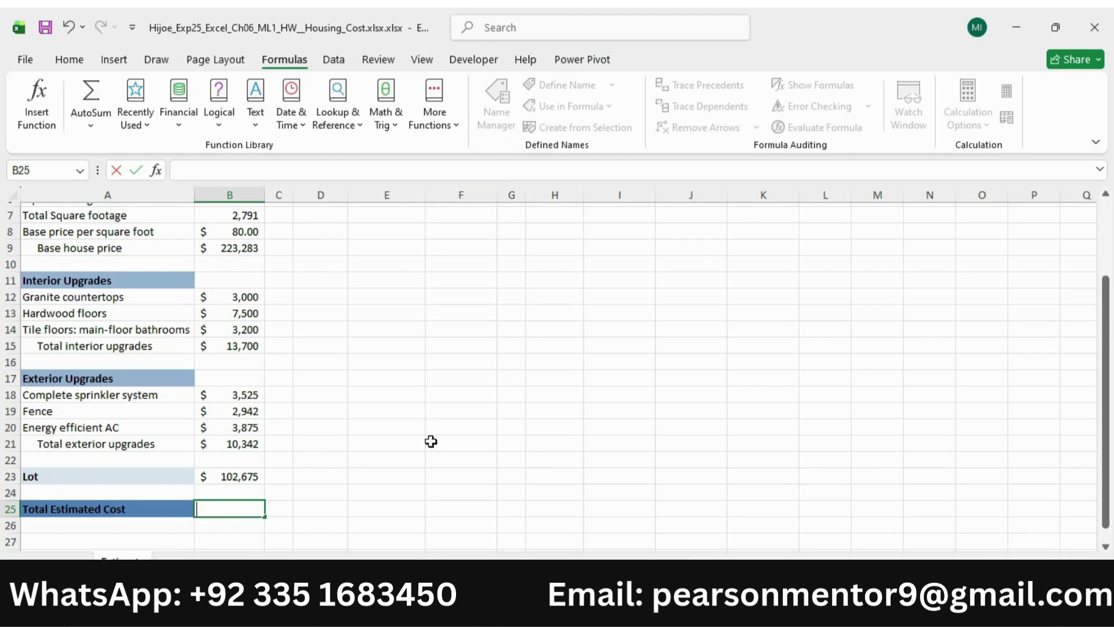
key("alt+Tab")
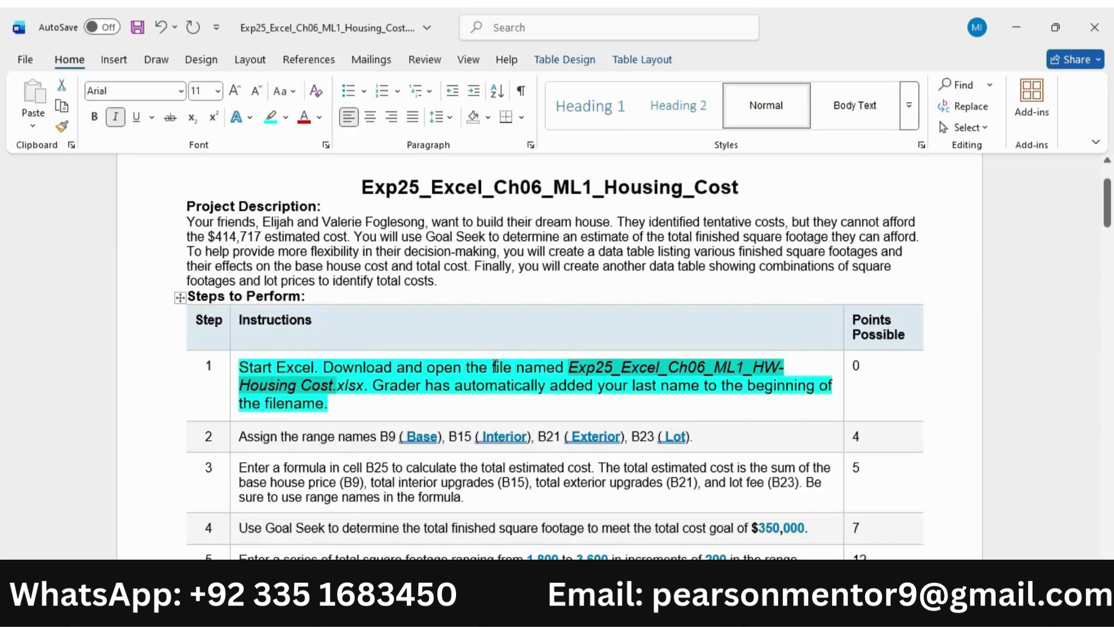
key("alt")
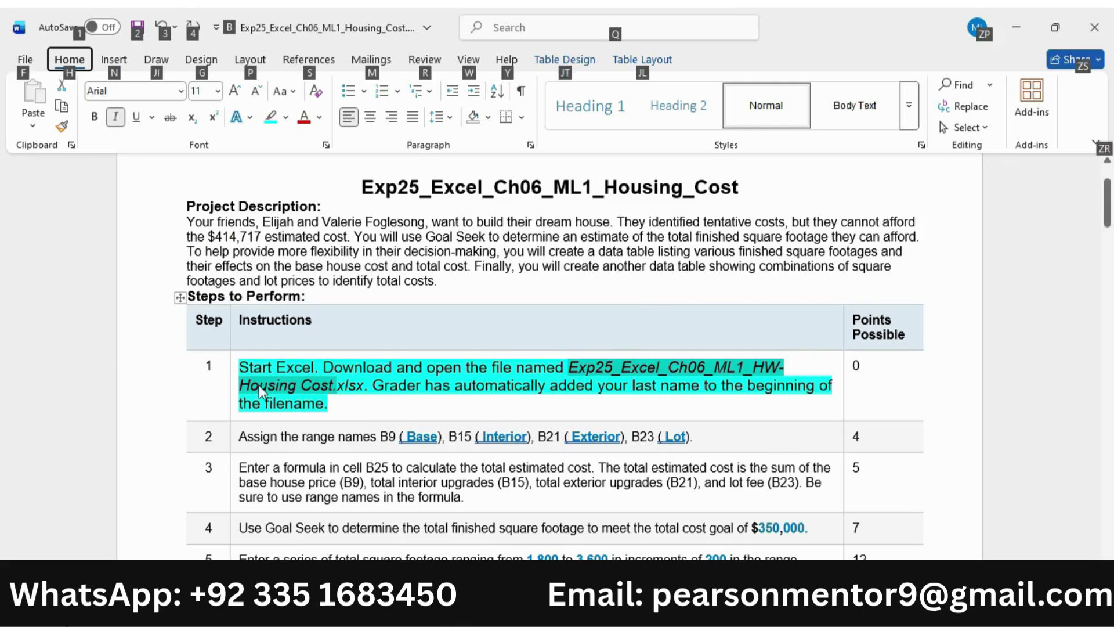
Reset the step 1 instruction to 9 pt and remove its highlight
left_click(232, 384)
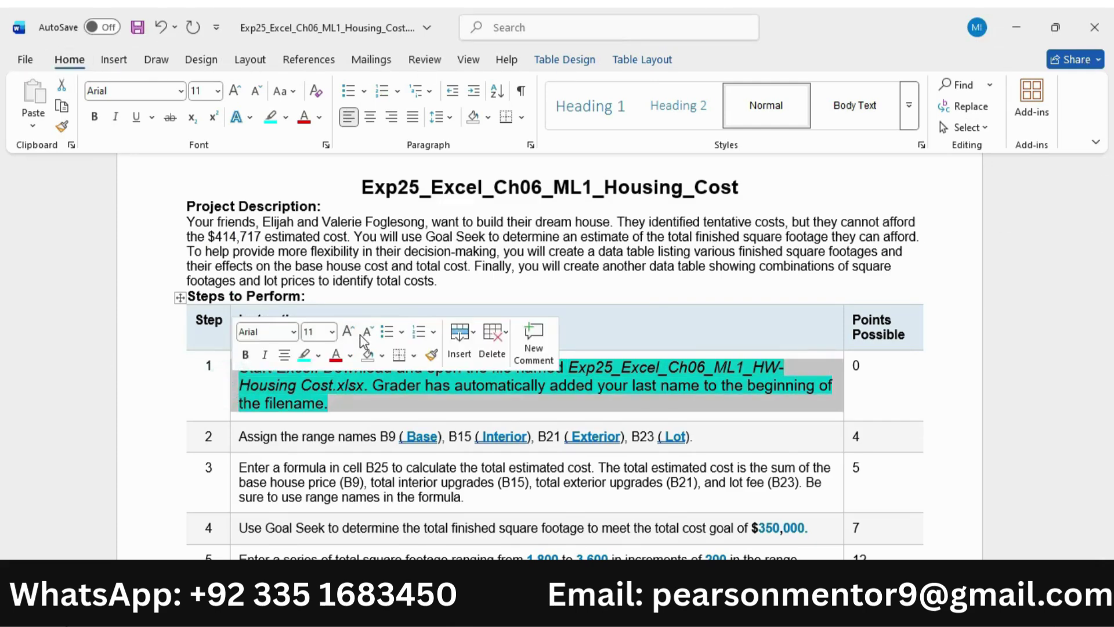
left_click(368, 335)
left_click(368, 335)
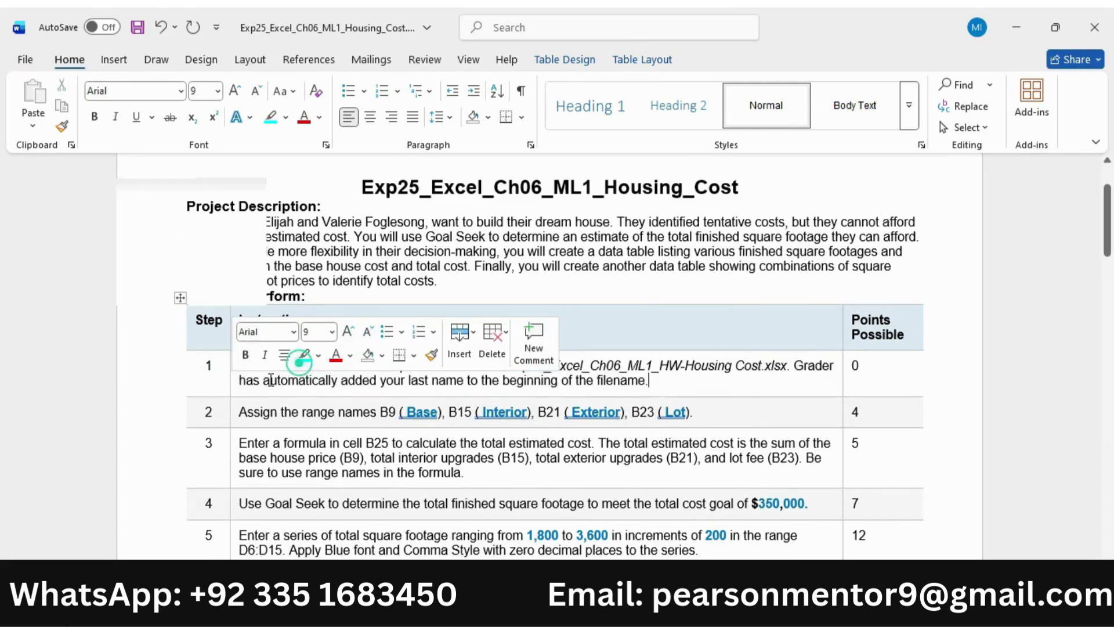
Enlarge the step 2 instruction about range names to 11 pt and highlight it in turquoise
left_click(231, 412)
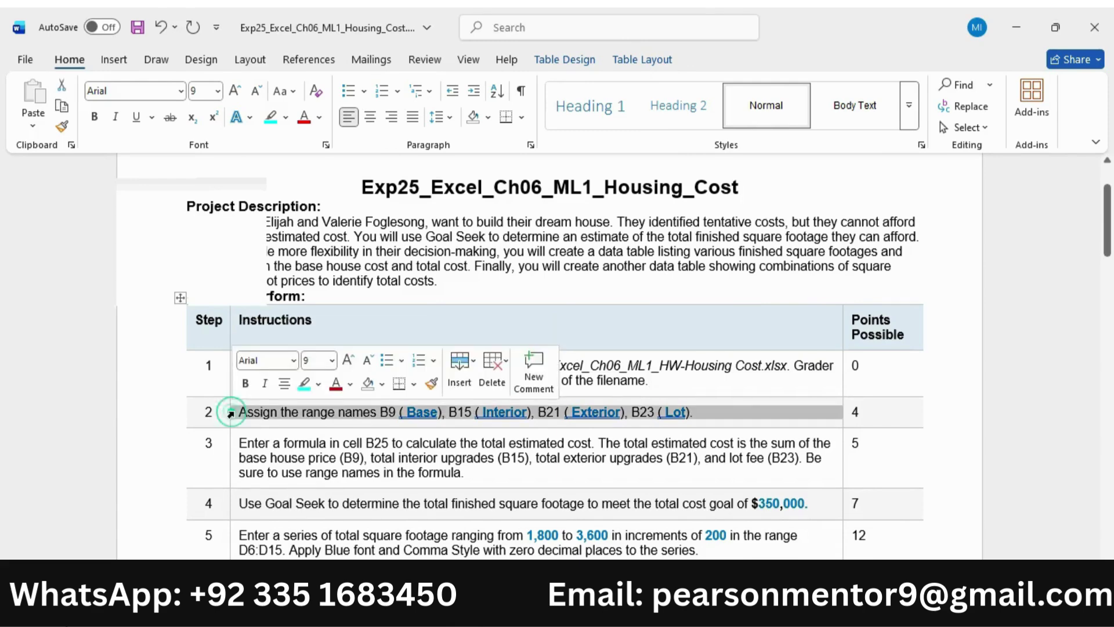
left_click(349, 363)
left_click(348, 363)
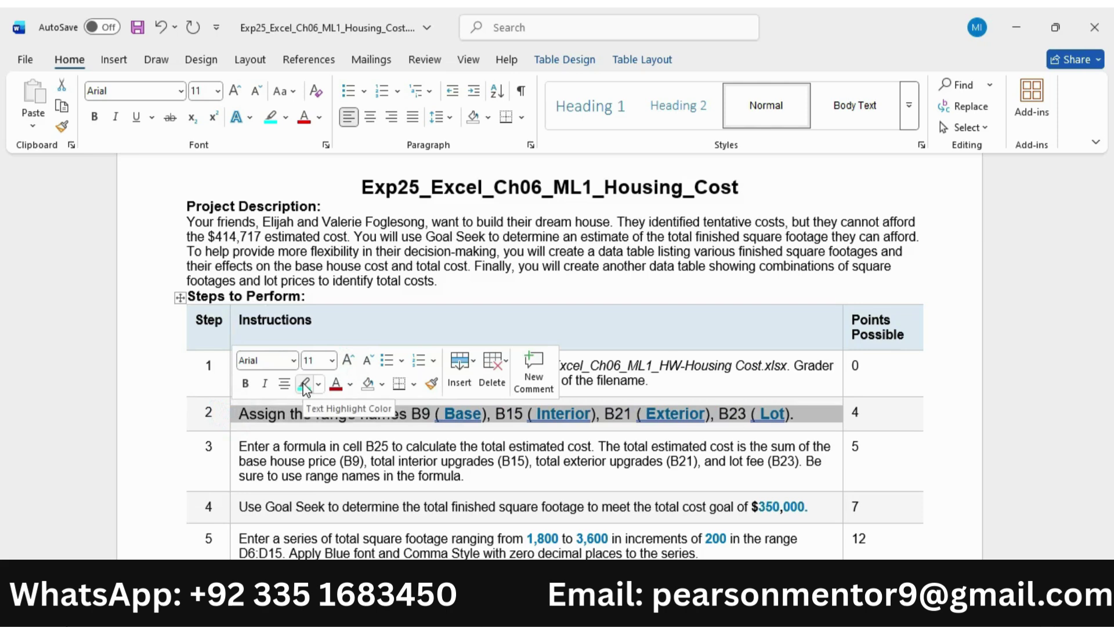
left_click(305, 384)
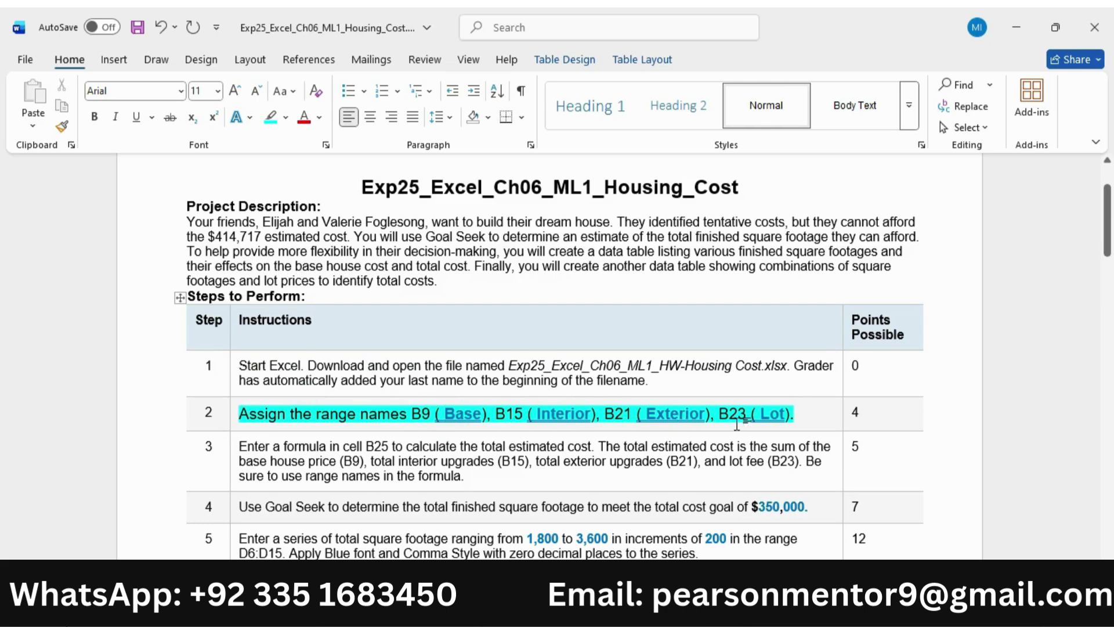
Copy the name Base from the step 2 instruction, switch to Excel and assign Base as the range name of cell B9
left_click_drag(242, 414, 476, 413)
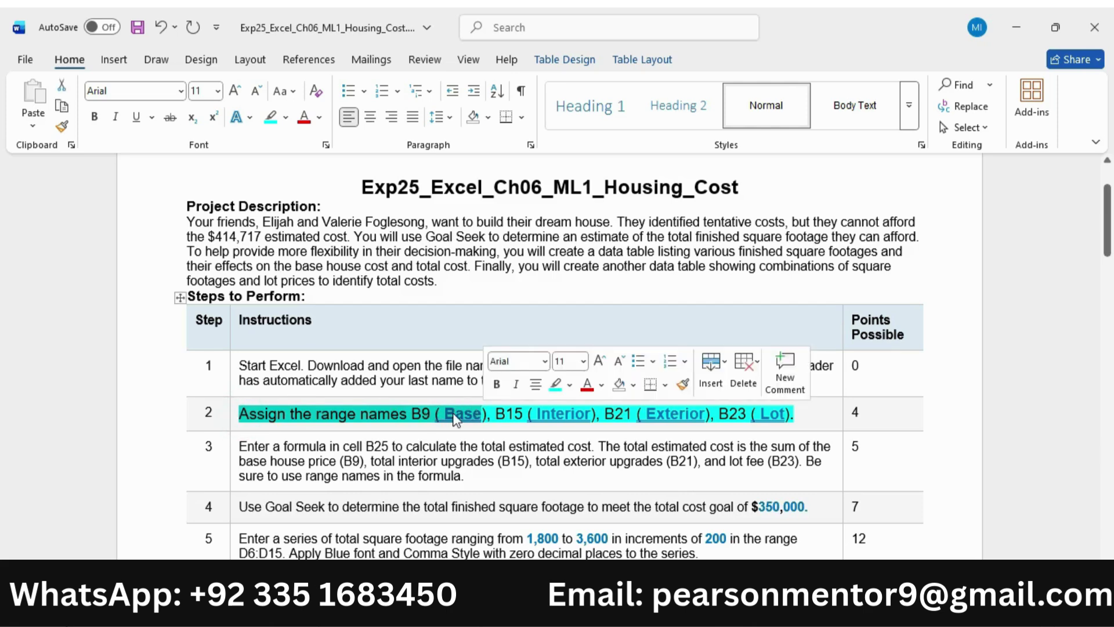
double_click(452, 413)
key("ctrl+c")
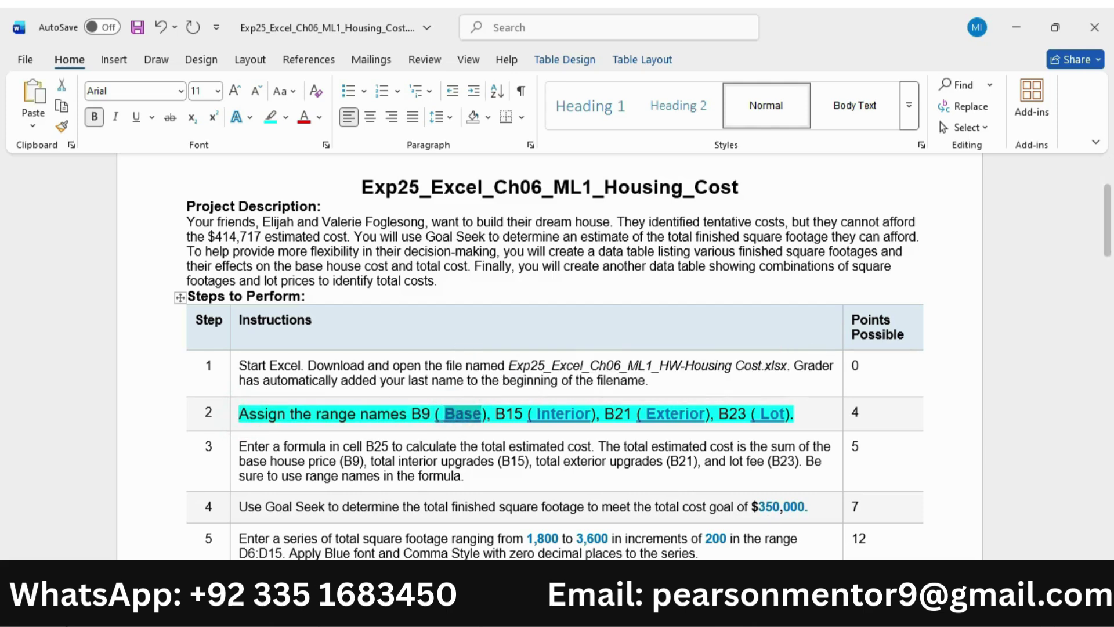
key("alt+Tab")
left_click(248, 344)
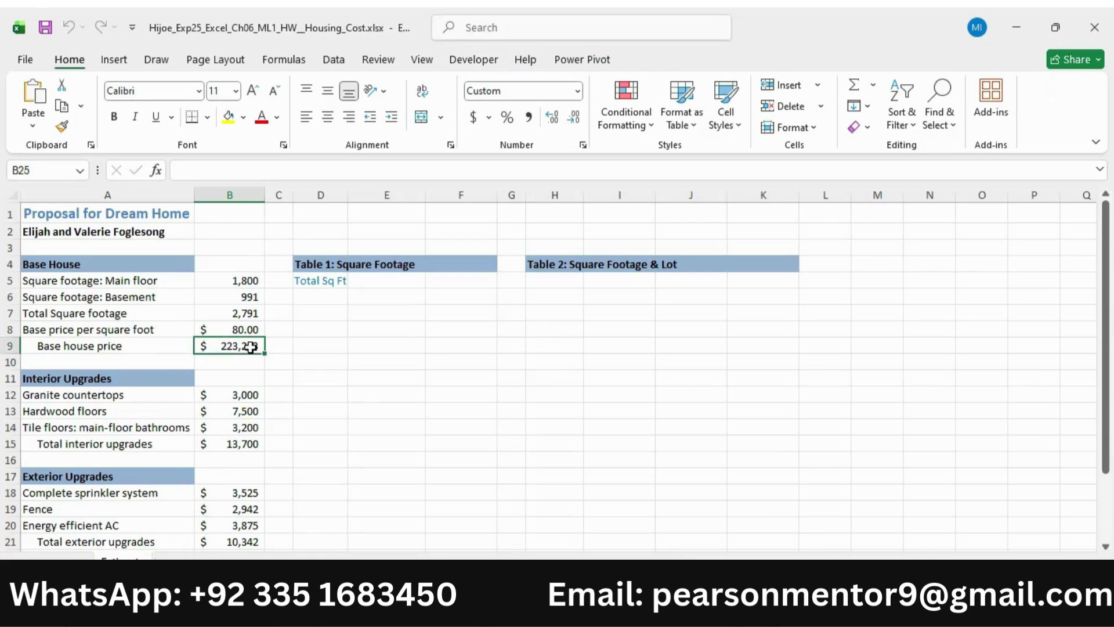
left_click(47, 170)
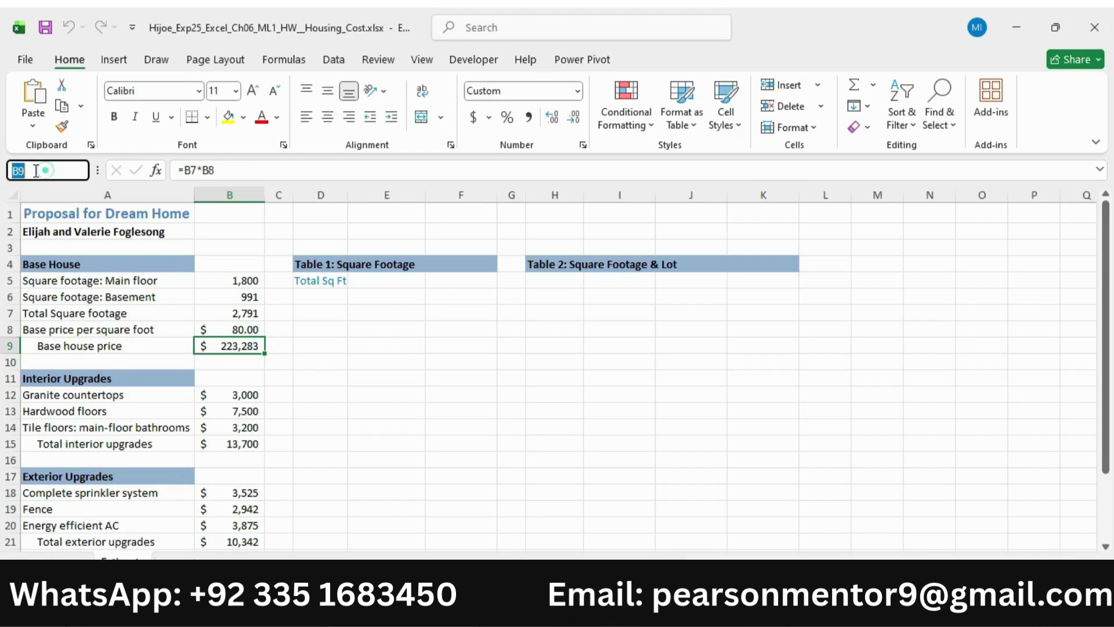
type("Base")
key("Return")
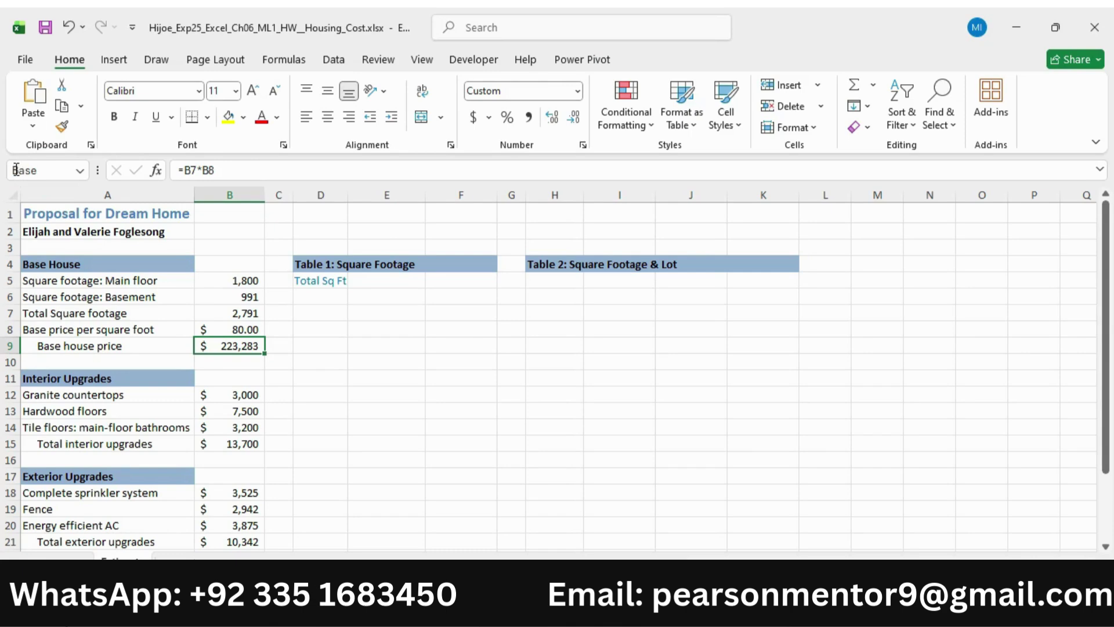
left_click(252, 380)
left_click(240, 347)
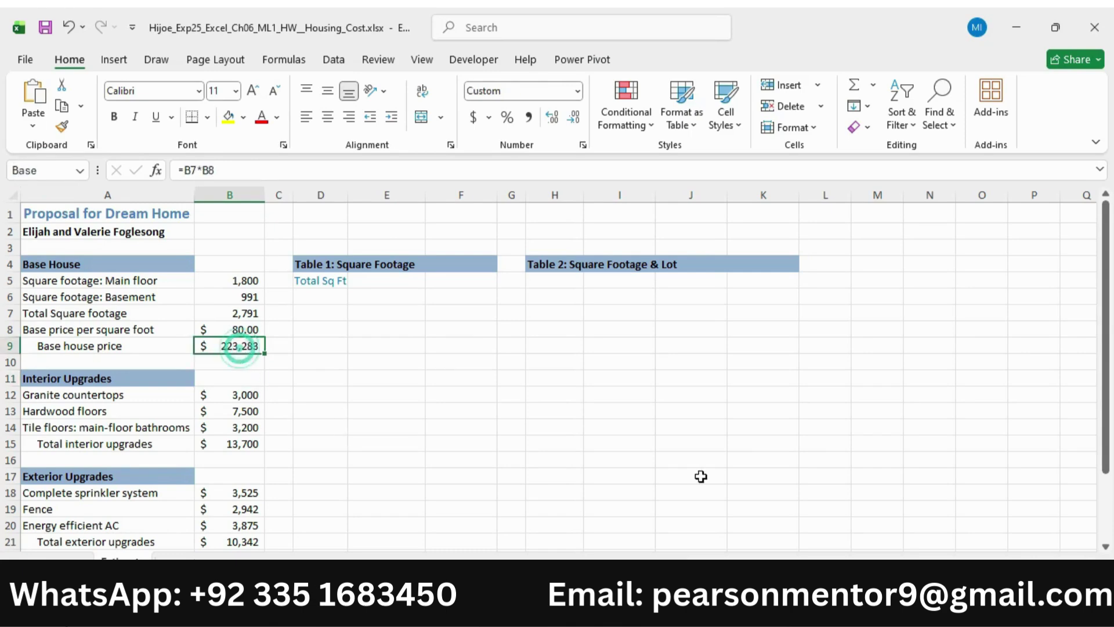
Copy the name Interior from the Word instructions, assign it to cell B15 in Excel, and return to the instructions
left_click(702, 608)
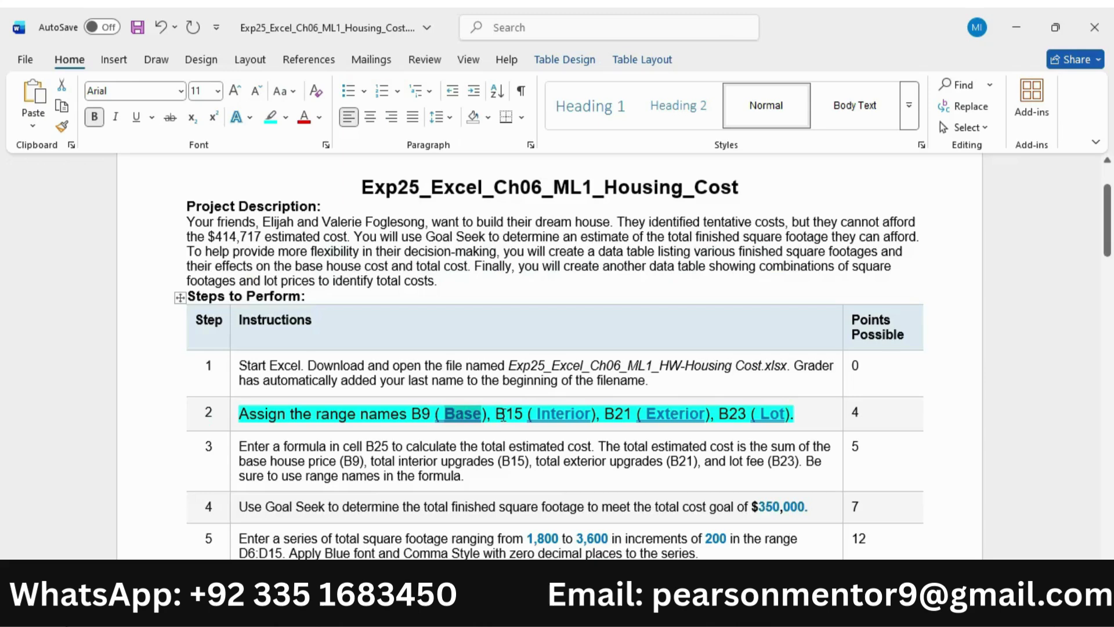
left_click_drag(499, 414, 561, 413)
double_click(563, 412)
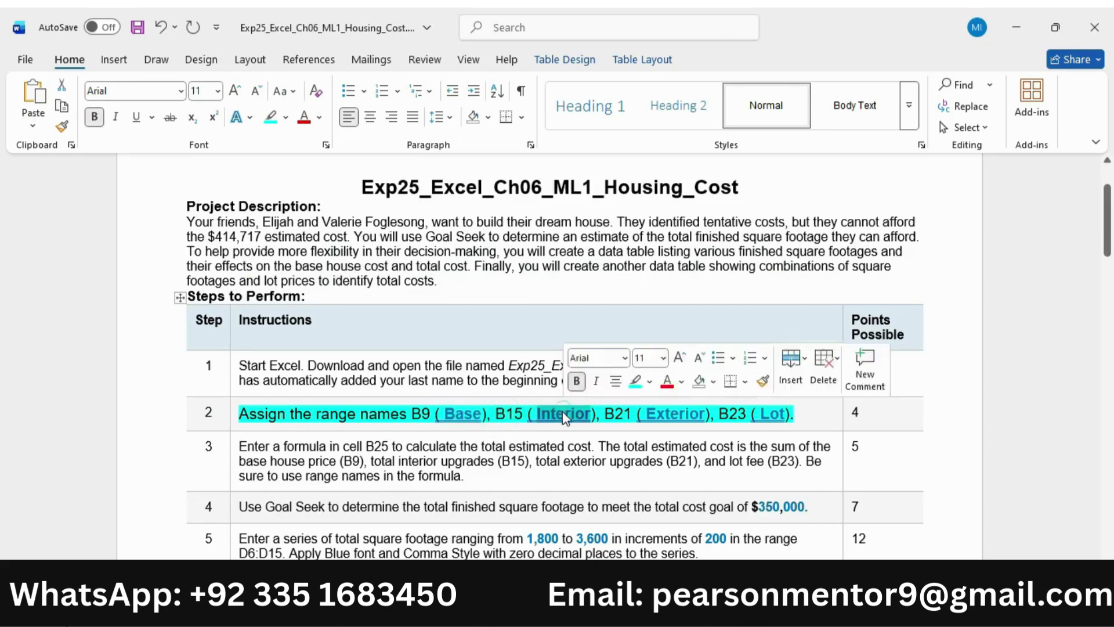
left_click(679, 608)
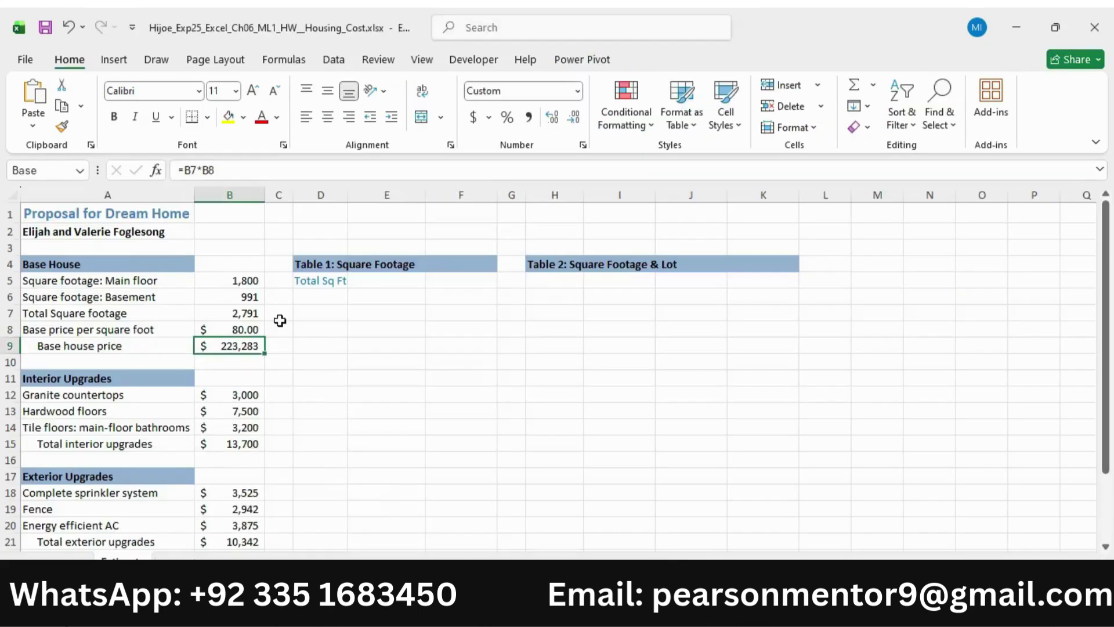
left_click(243, 443)
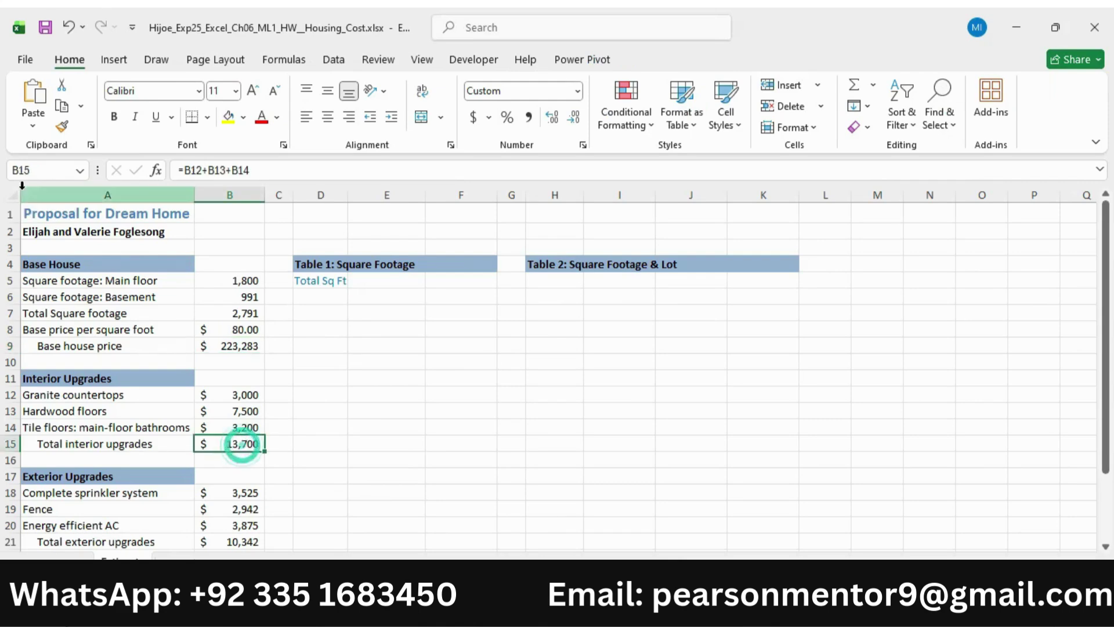
left_click(47, 171)
key("ctrl+v")
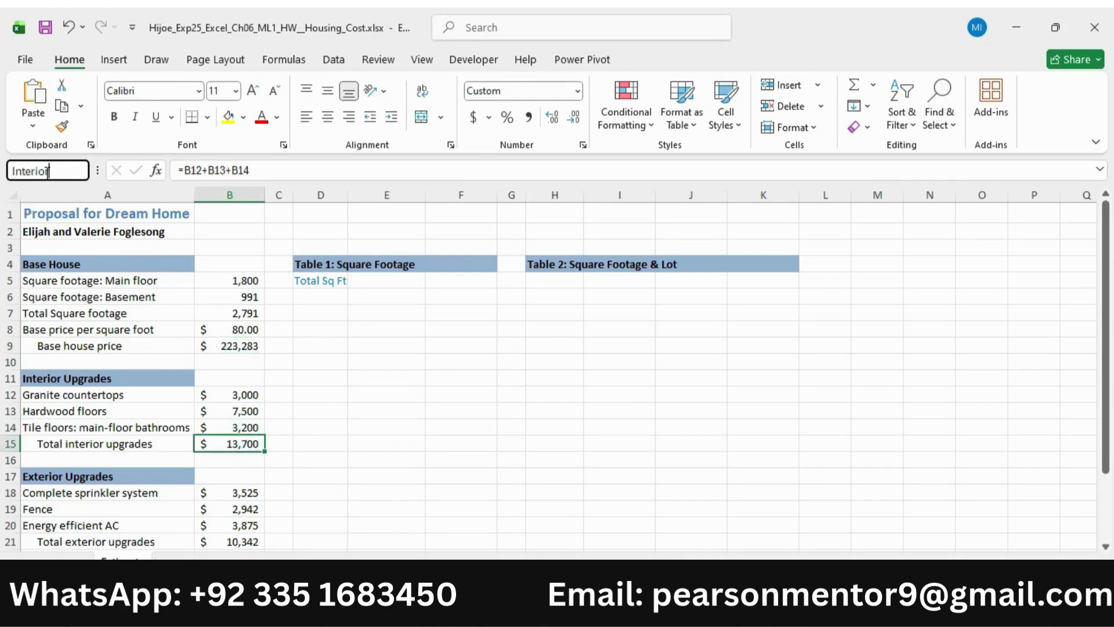
key("Return")
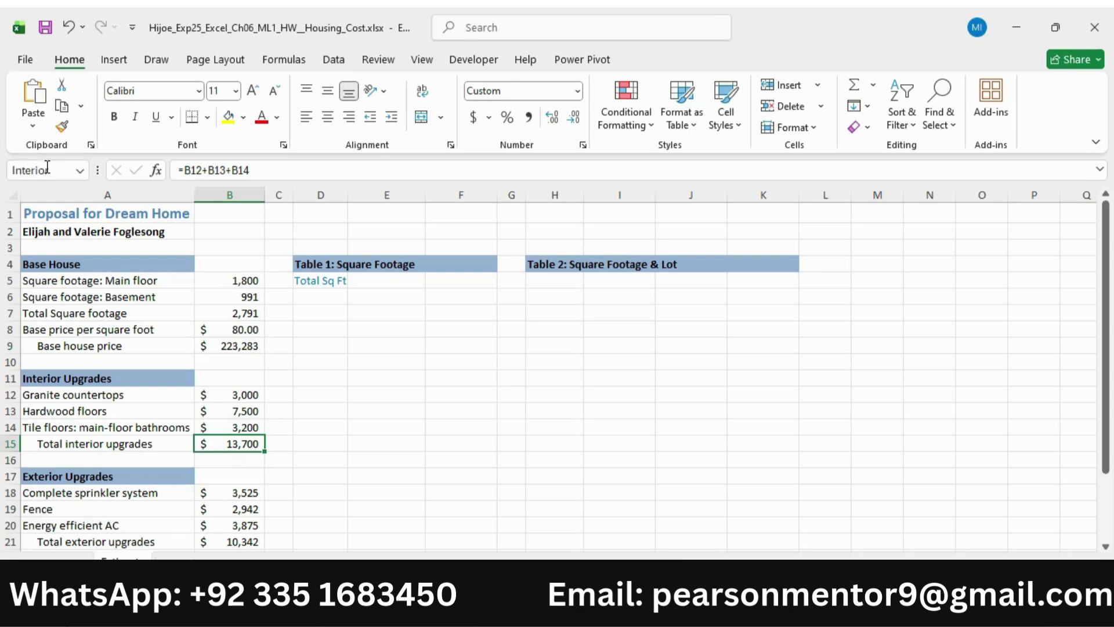
key("alt+Tab")
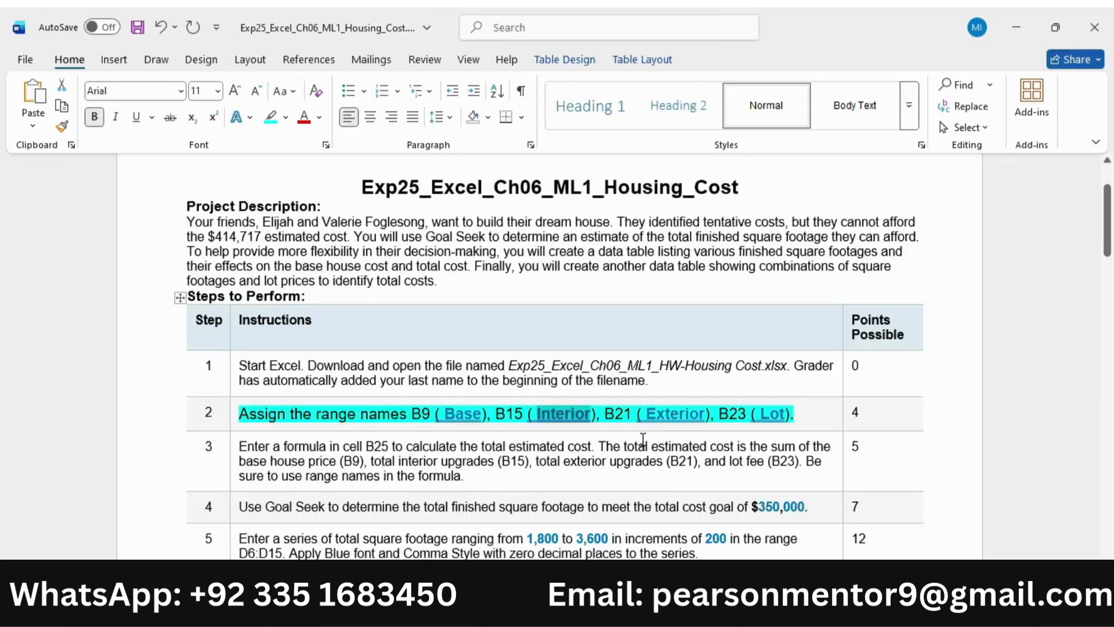
Take the name Exterior from the step 2 instruction, switch to Excel and assign it as the range name of cell B21
double_click(664, 415)
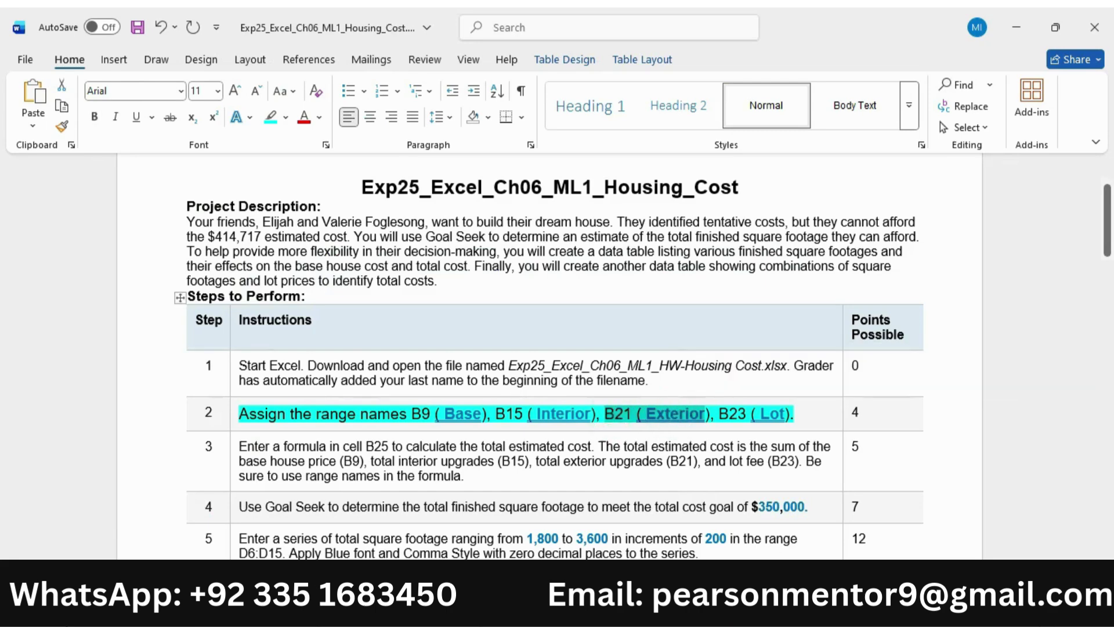
key("alt+Tab")
scroll(258, 524, "down", 2)
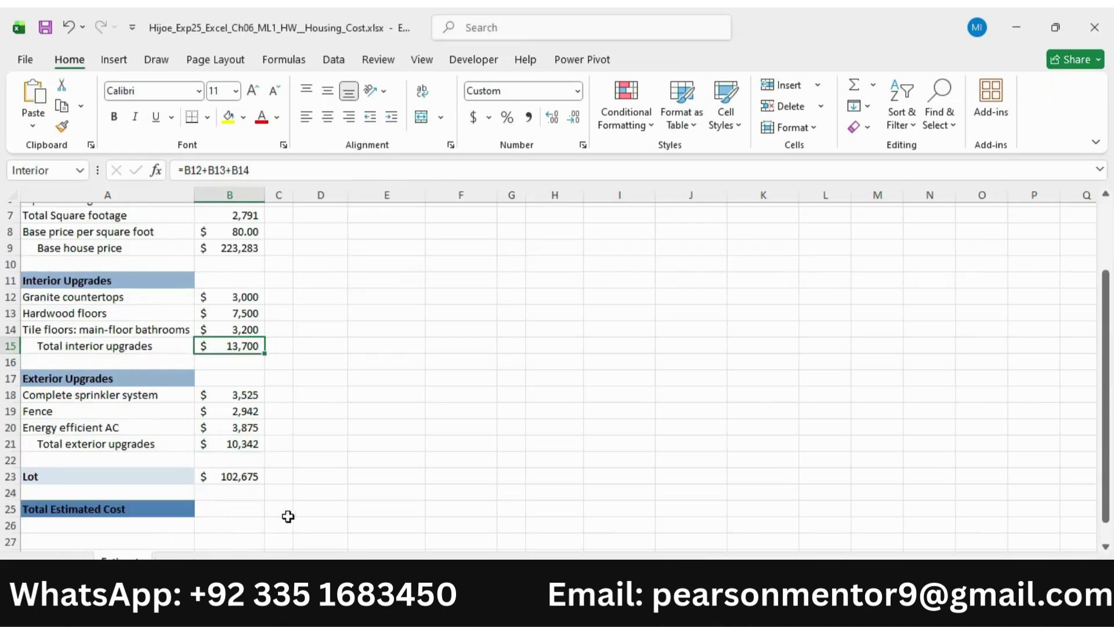
left_click(239, 443)
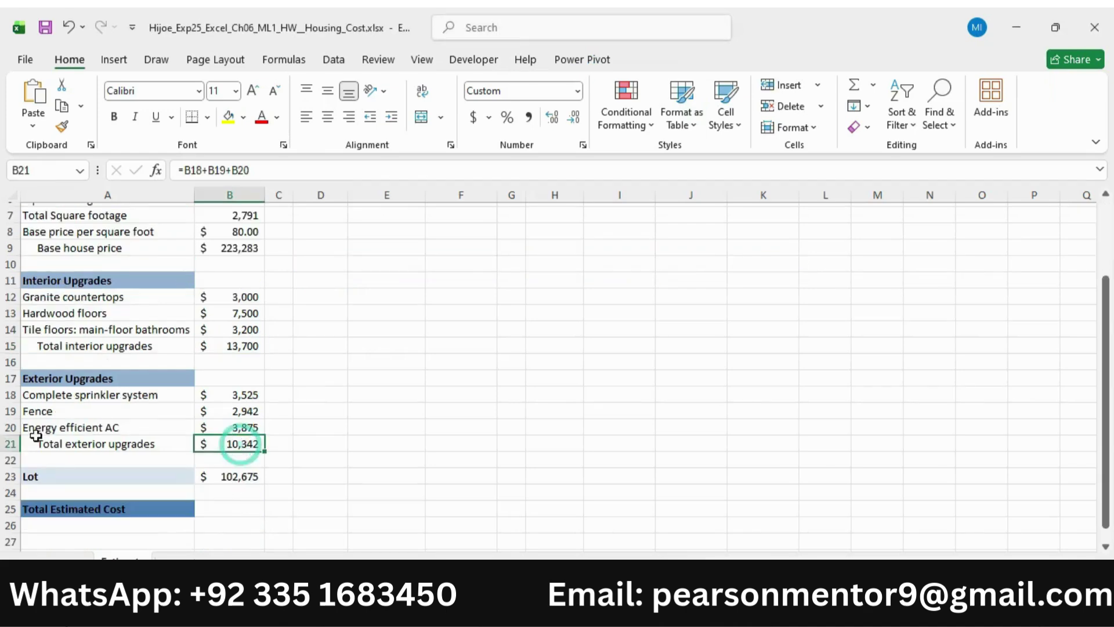
left_click(55, 170)
type("Exterior")
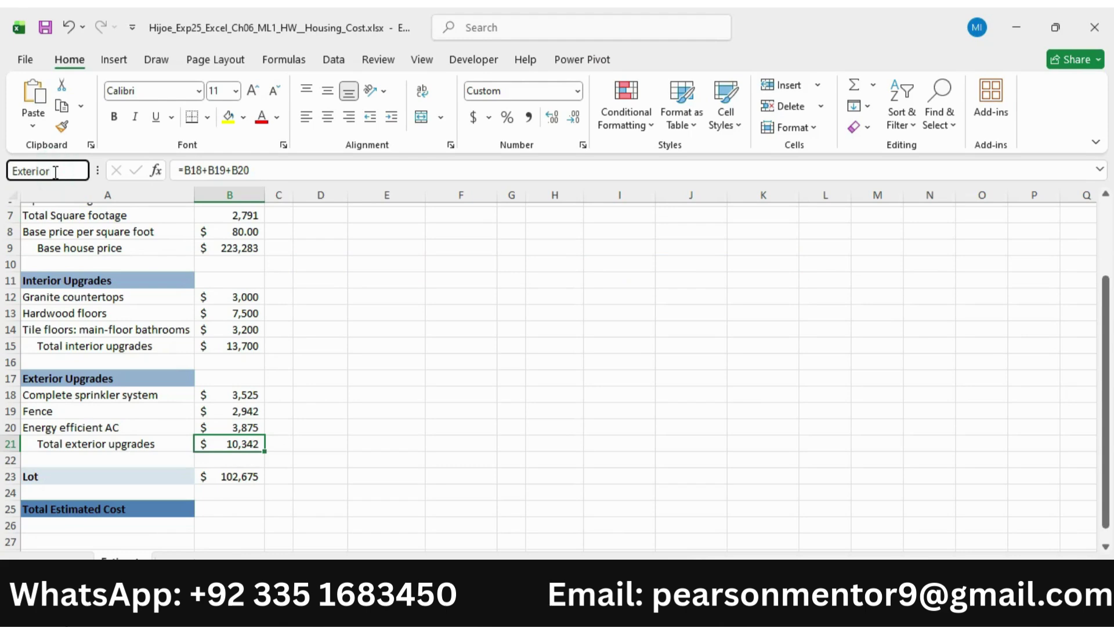
key("Return")
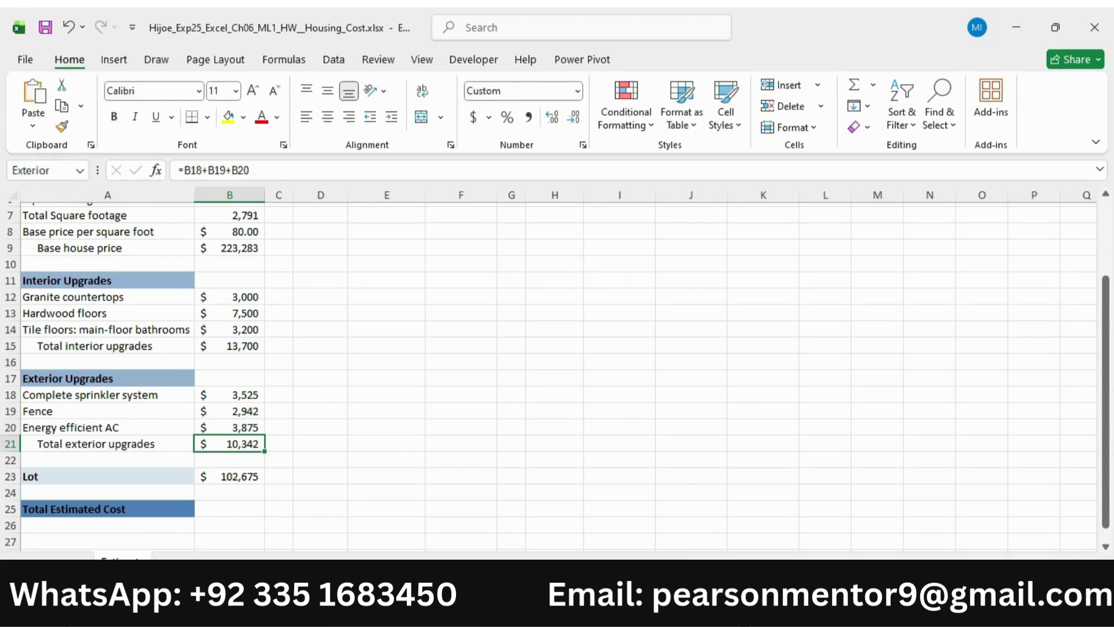
Copy the name Lot from the step 2 instruction in Word and assign it as the range name of cell B23 in Excel
key("alt+Tab")
left_click_drag(718, 412, 783, 418)
double_click(781, 415)
key("ctrl+c")
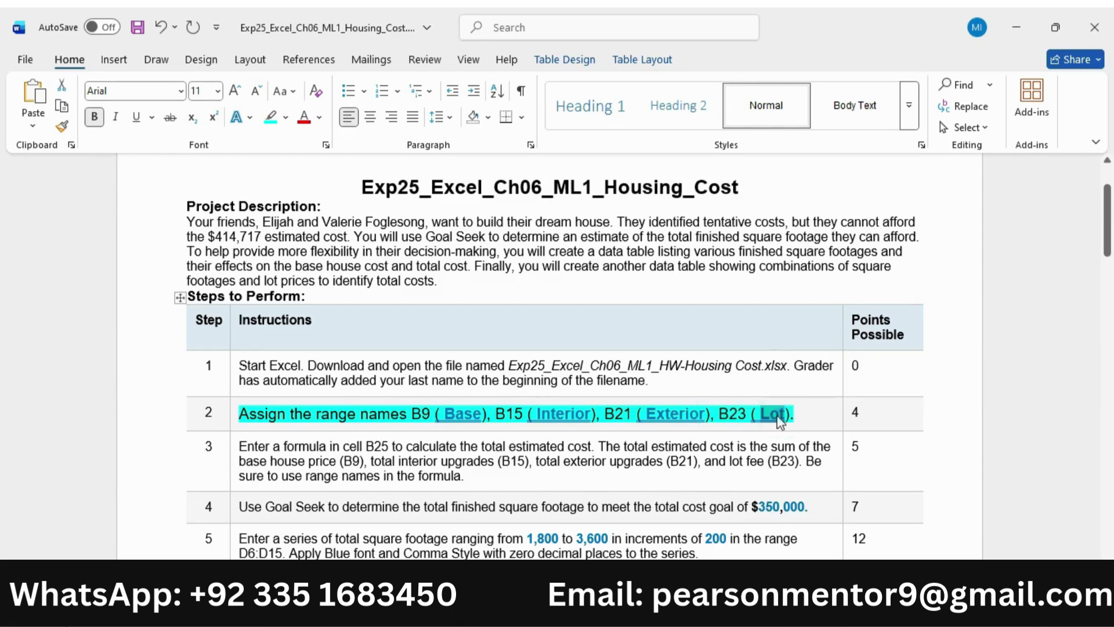
key("alt+Tab")
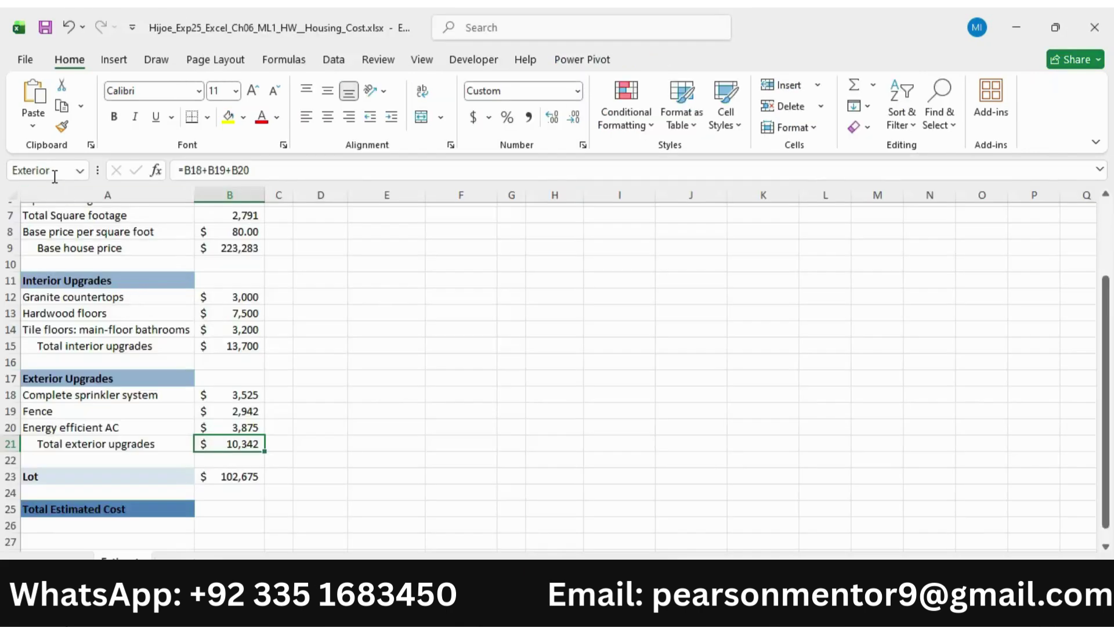
left_click(246, 475)
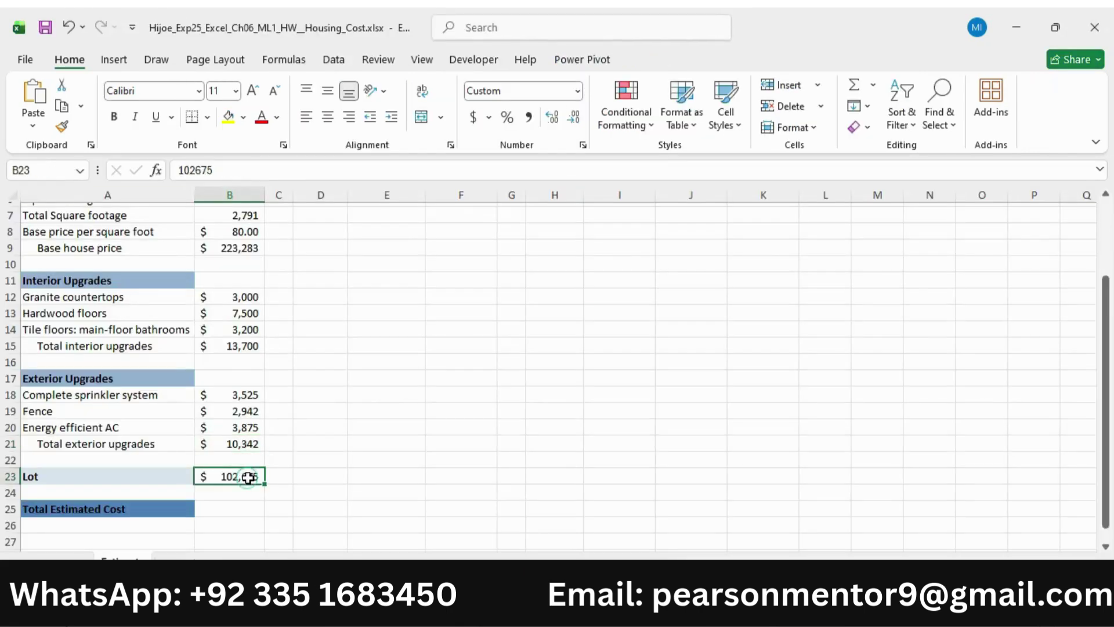
left_click(59, 169)
key("ctrl+v")
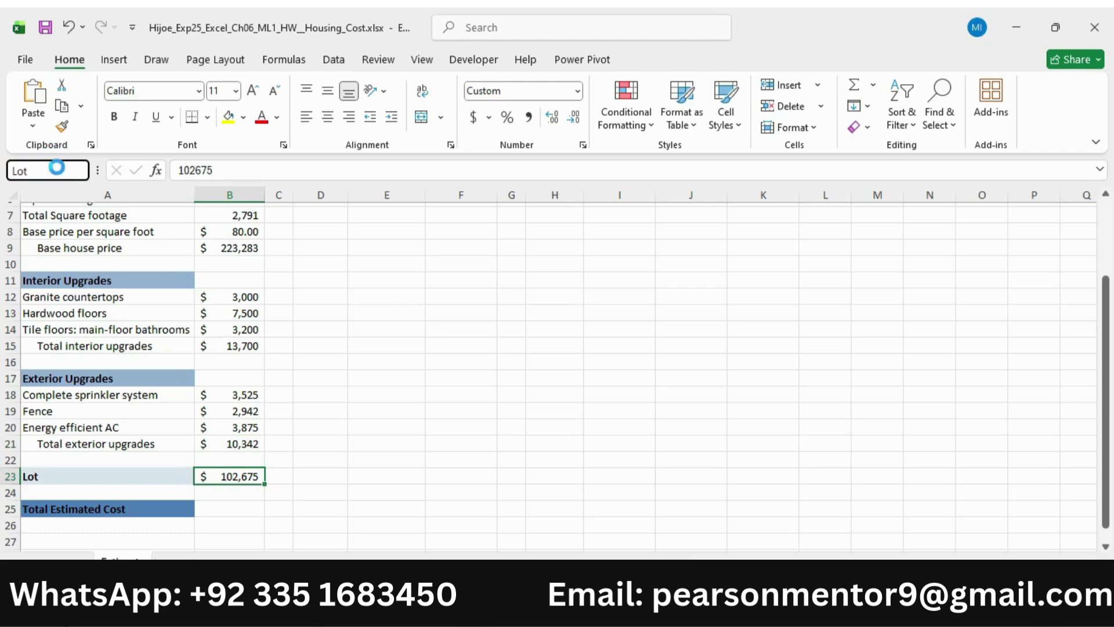
key("Return")
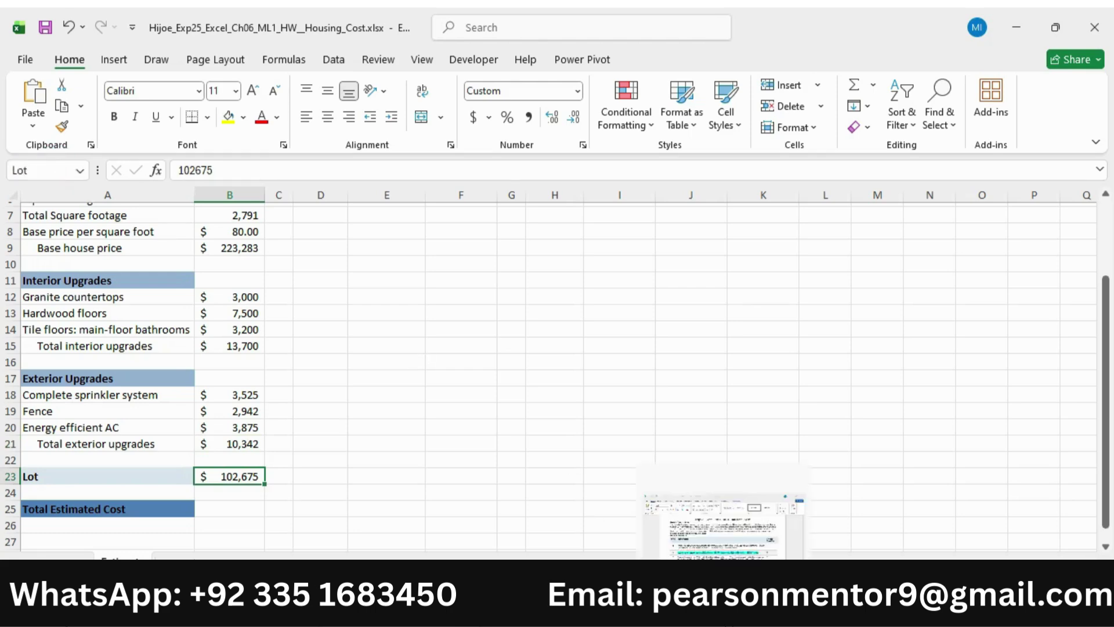
Return to the Word instructions, reset the step 2 instruction to 9 pt and remove its highlight
left_click(722, 608)
left_click(233, 413)
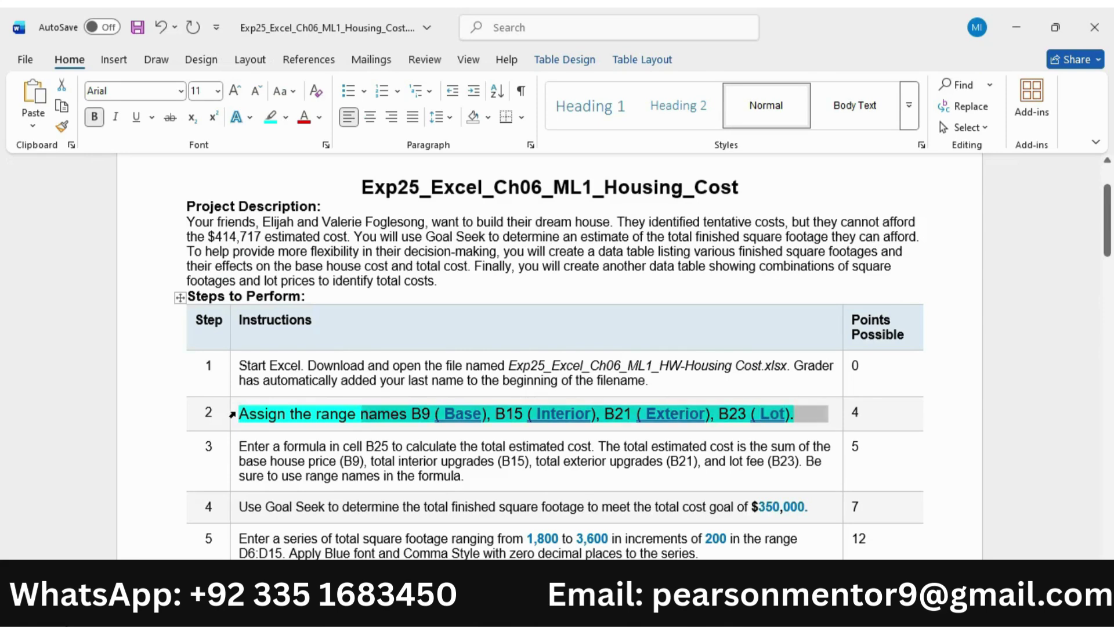
left_click(371, 363)
left_click(371, 362)
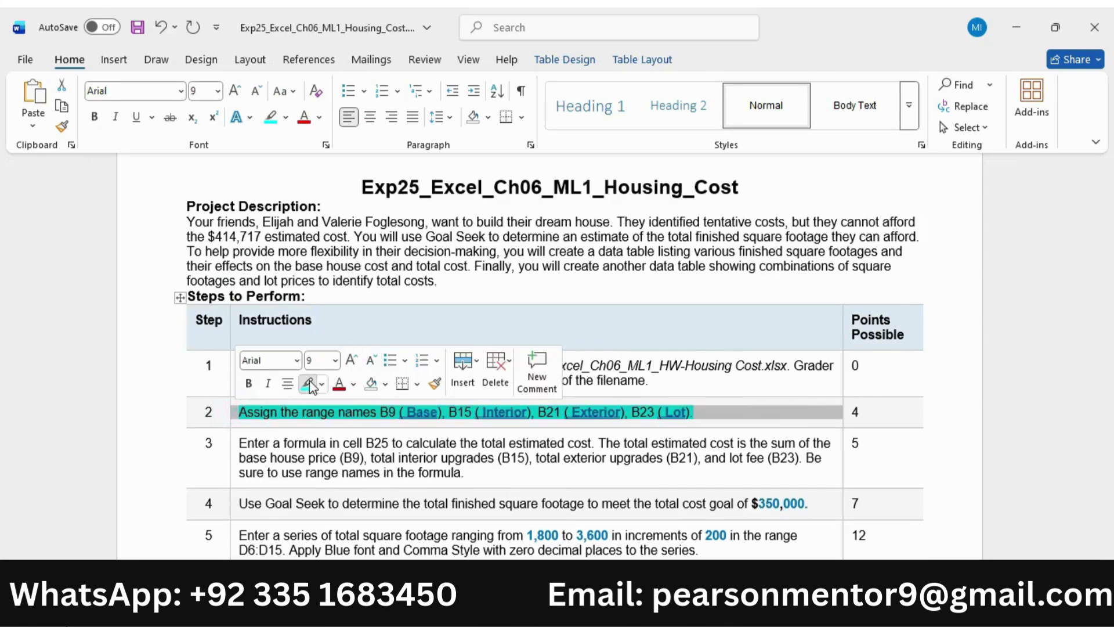
left_click(306, 383)
Enlarge the step 3 instruction about the total estimated cost formula to 11 pt and highlight it in turquoise
scroll(258, 394, "down", 3)
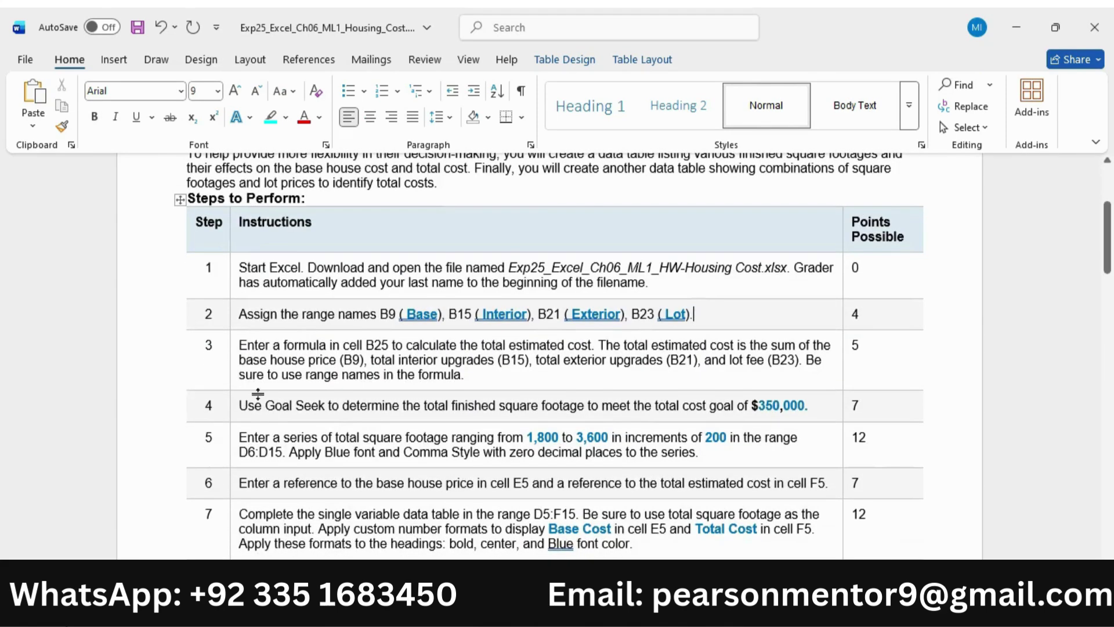
left_click(235, 367)
left_click(354, 364)
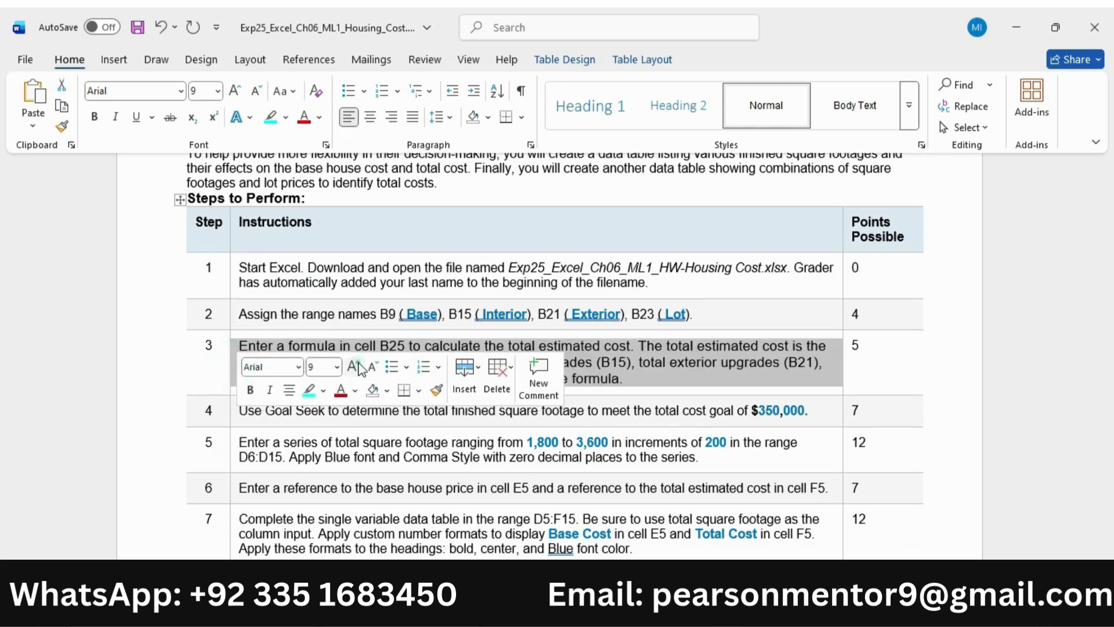
left_click(354, 364)
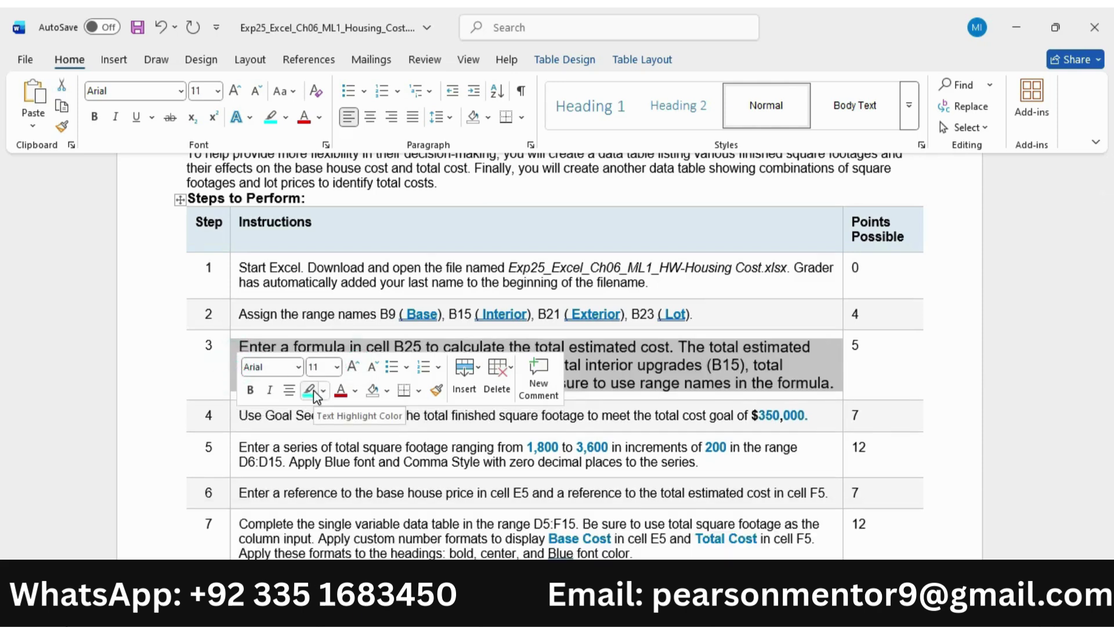
left_click(313, 392)
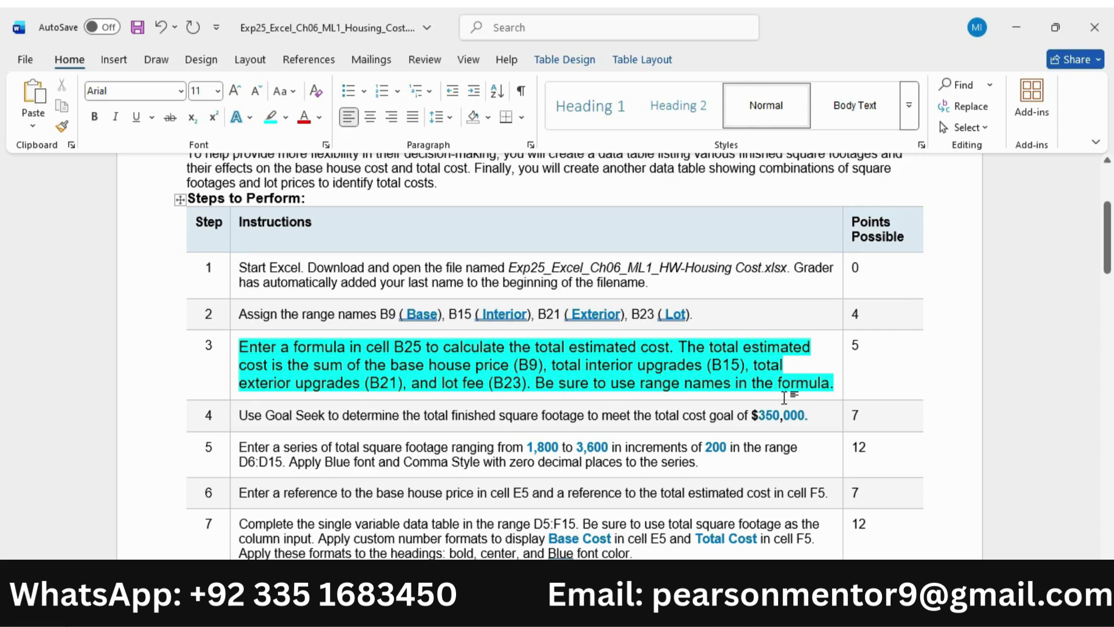
Select the step 3 sentence about cell B25, switch to Excel and start a SUM formula in B25
left_click_drag(248, 343, 670, 347)
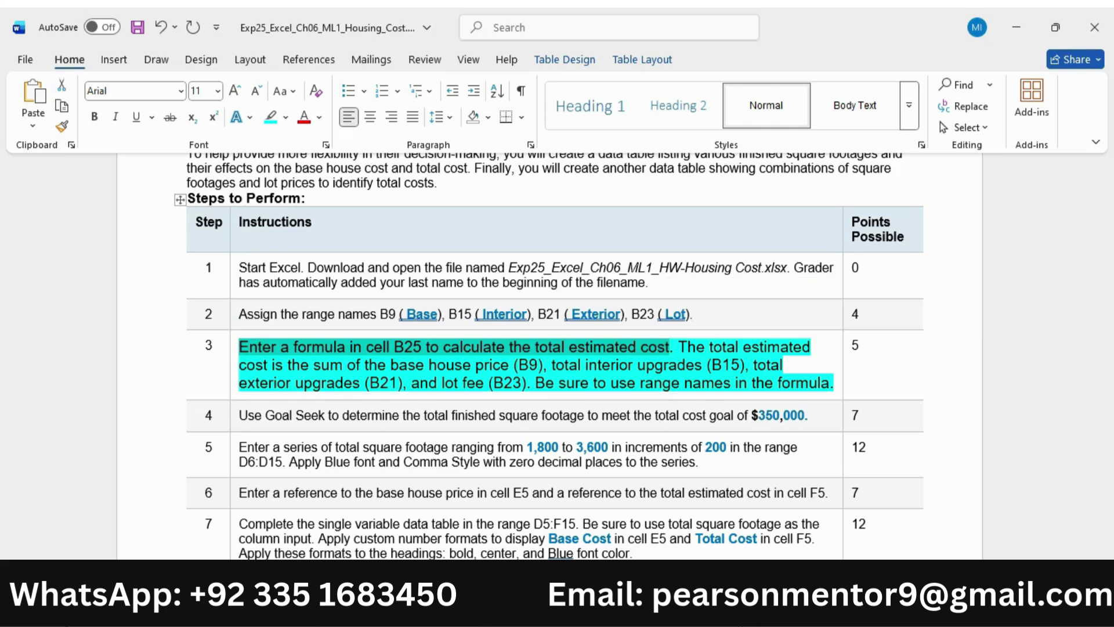
left_click(724, 608)
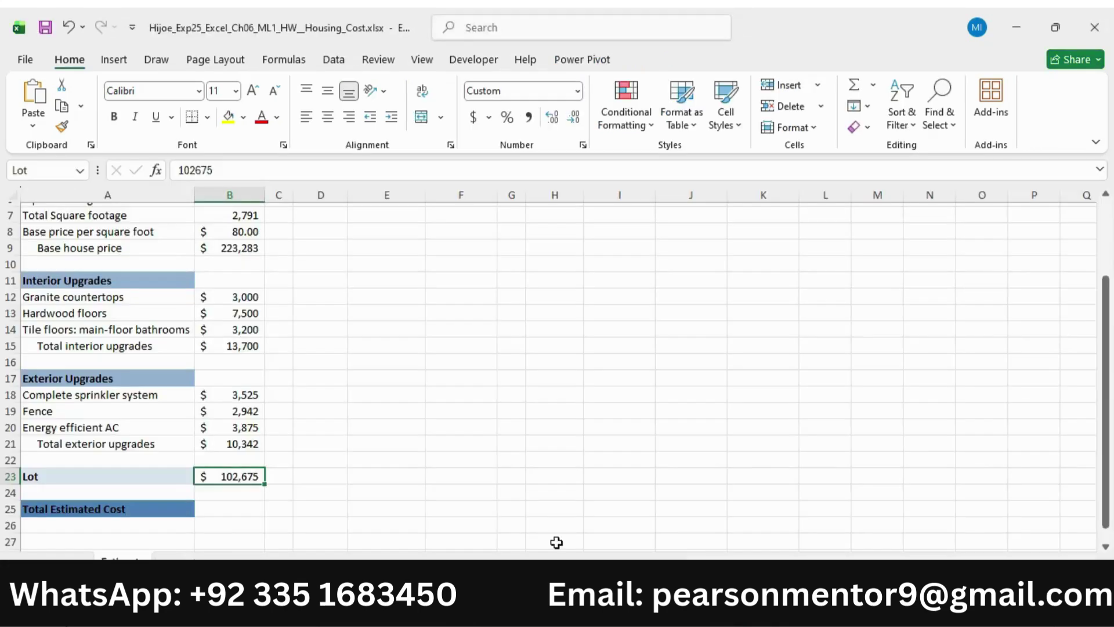
left_click(230, 513)
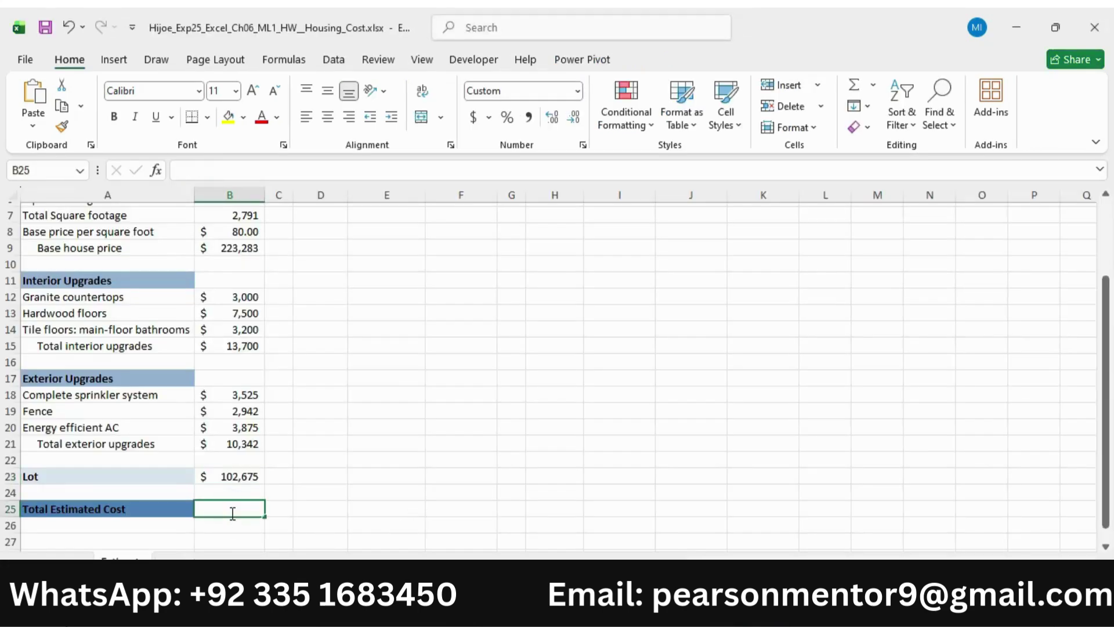
type("=sum")
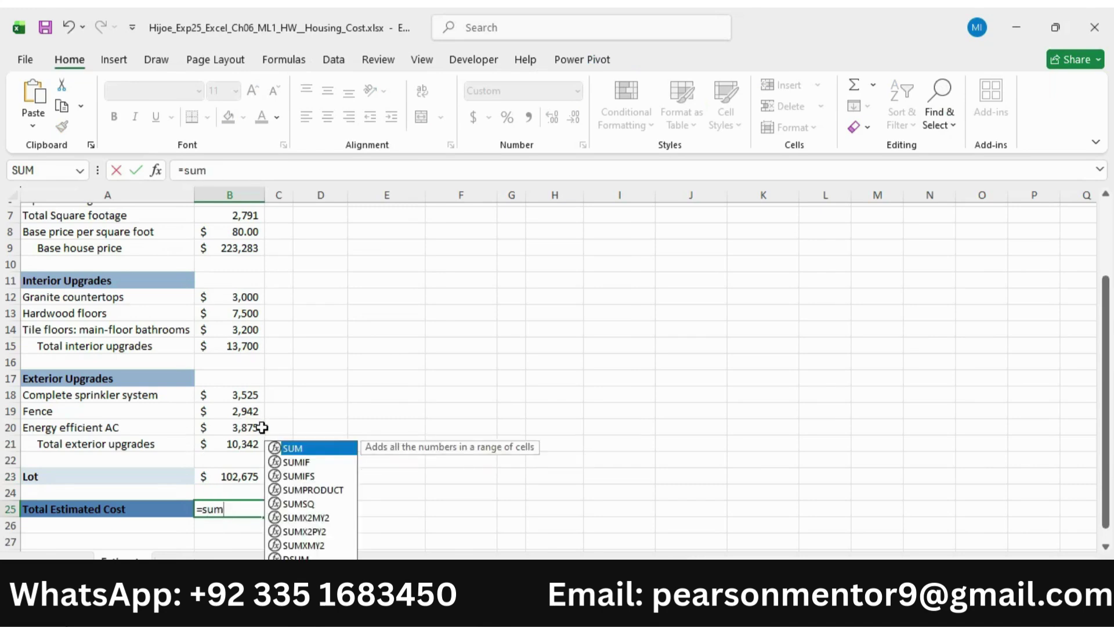
double_click(290, 449)
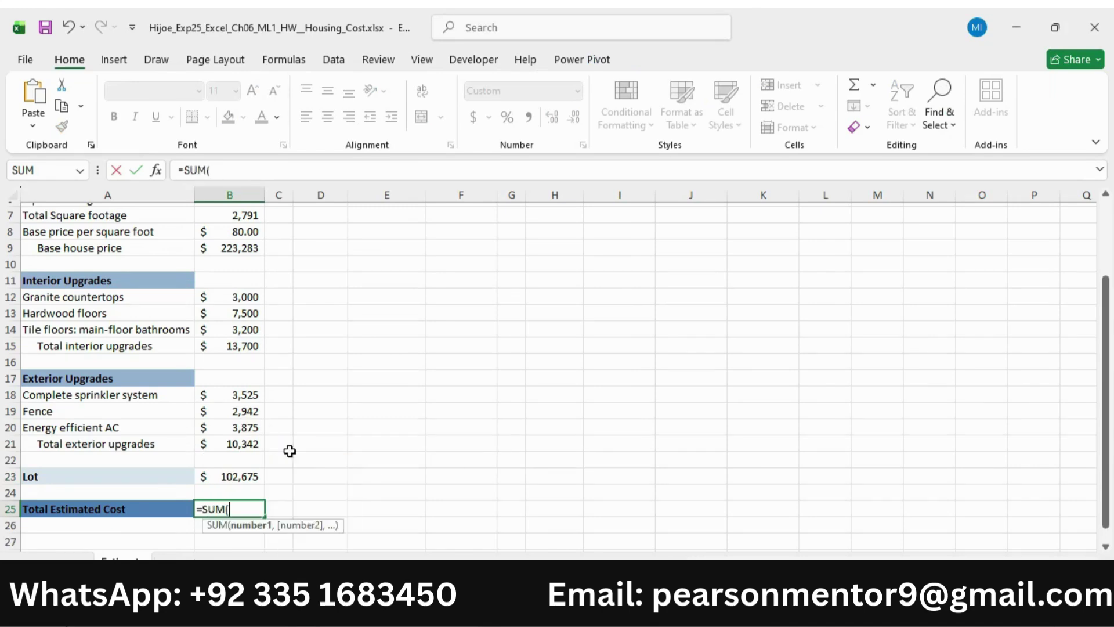
left_click(246, 174)
Check the base house price reference in Word's step 3, then add cell B9 (Base) as the SUM formula's first argument in Excel
key("alt+Tab")
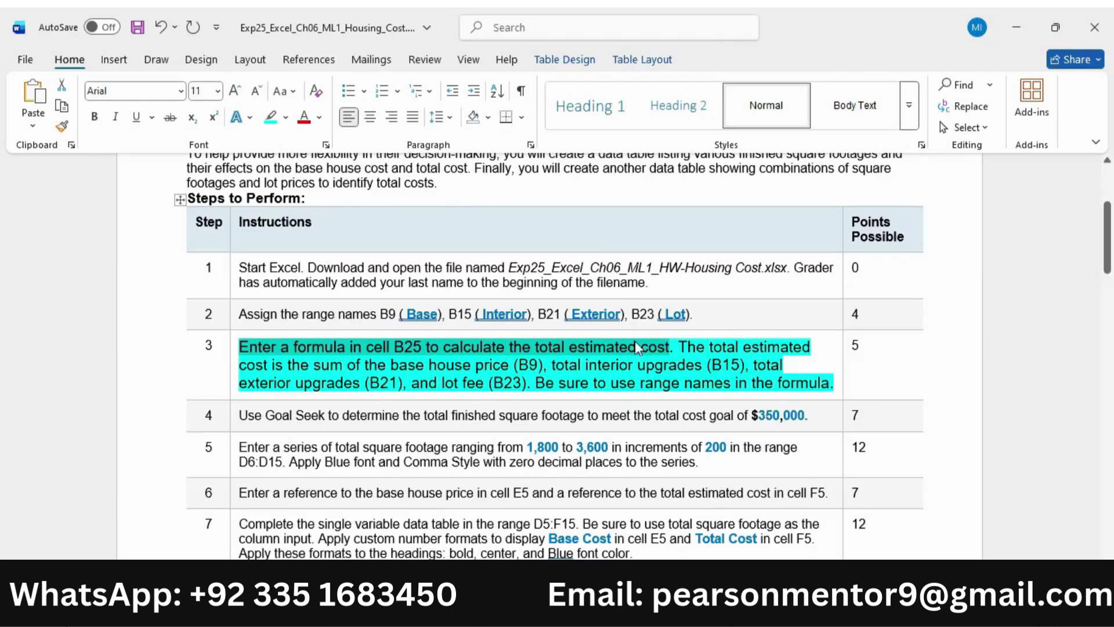
left_click_drag(688, 348, 529, 364)
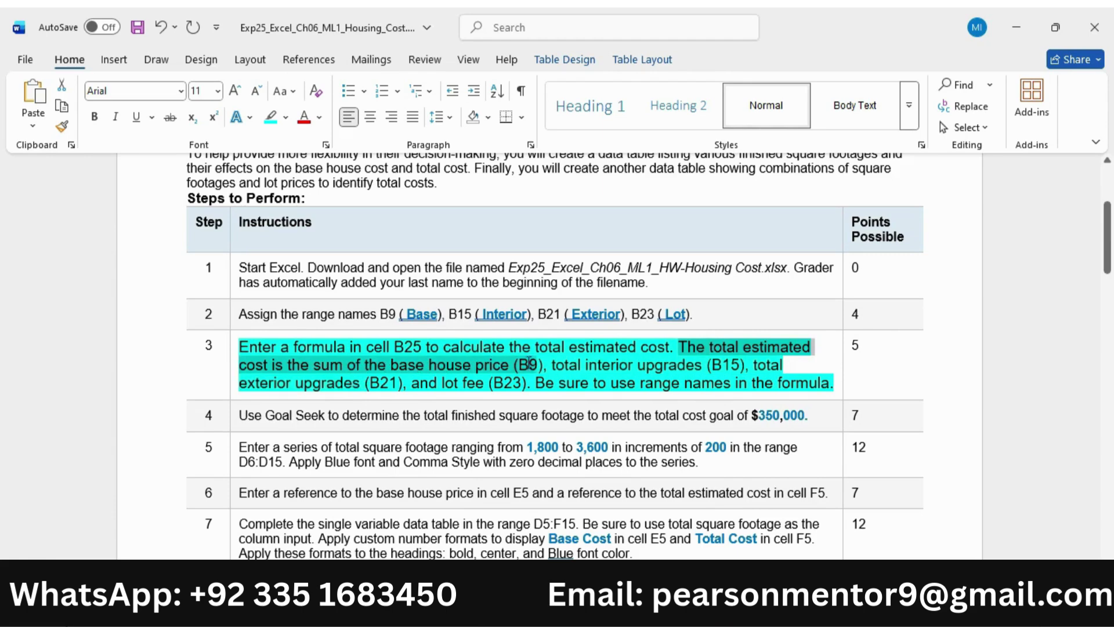
key("alt+Tab")
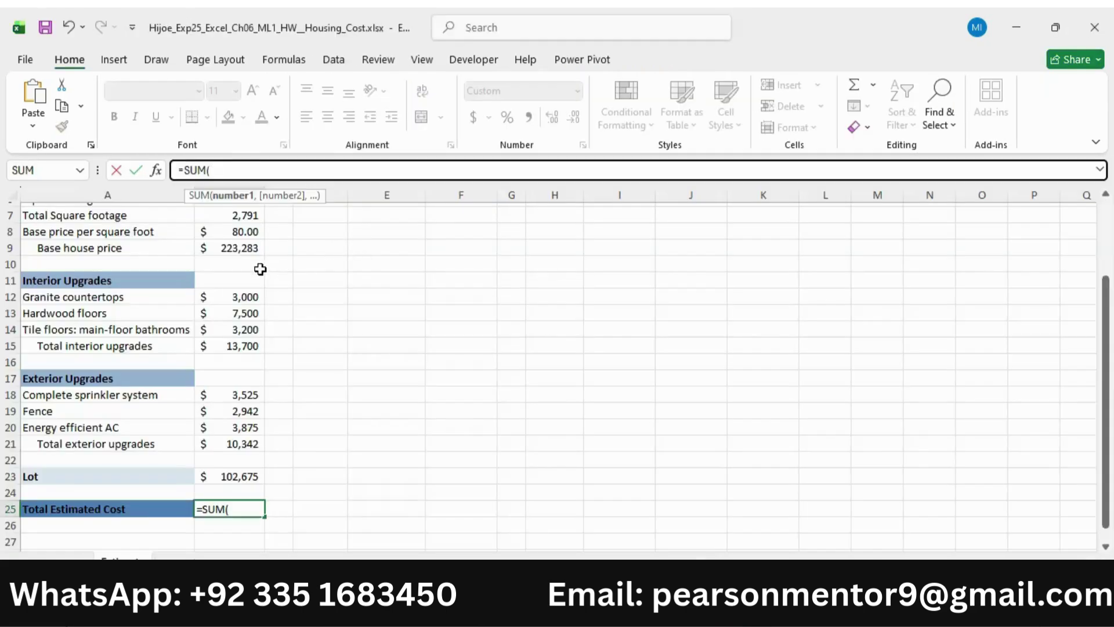
left_click(246, 247)
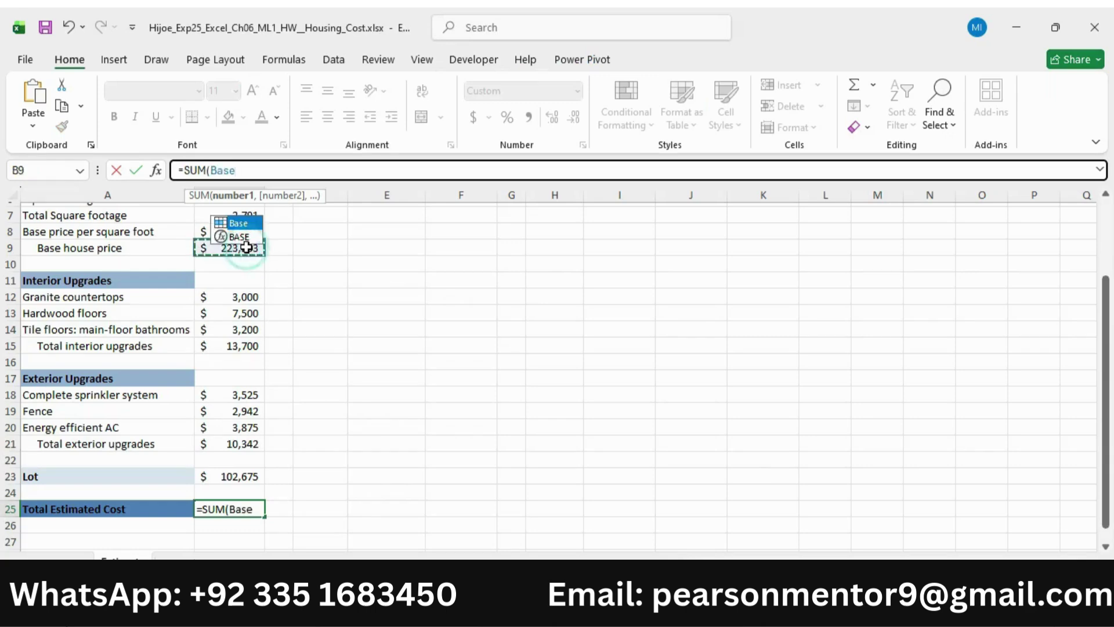
type(",")
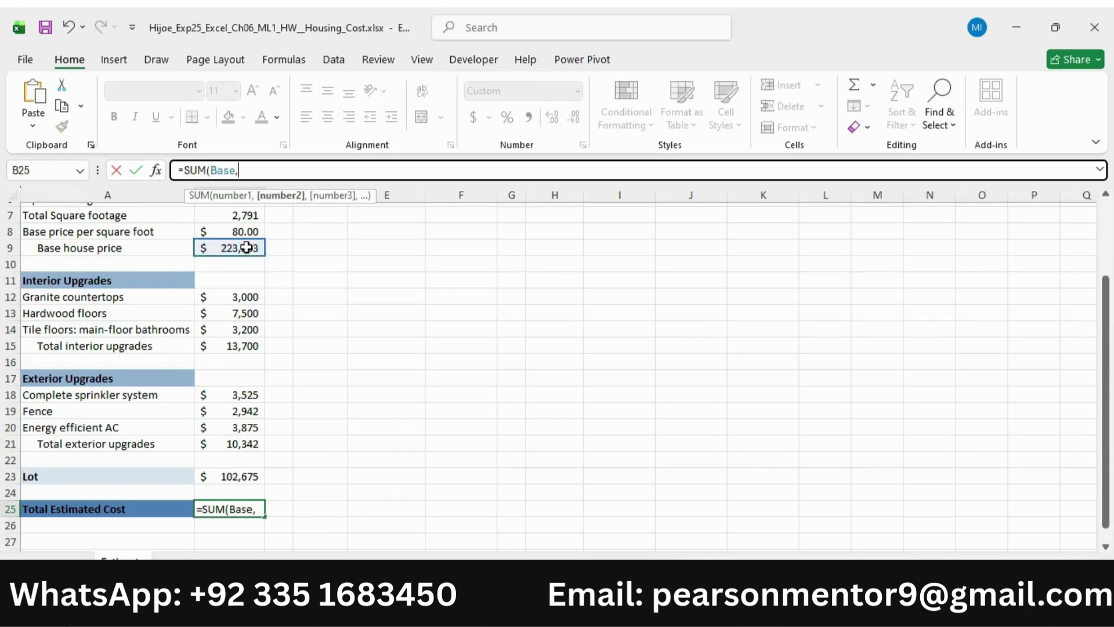
Check the interior upgrades reference in Word's step 3 and add cell B15 (Interior) as the SUM formula's second argument in Excel
key("alt+Tab")
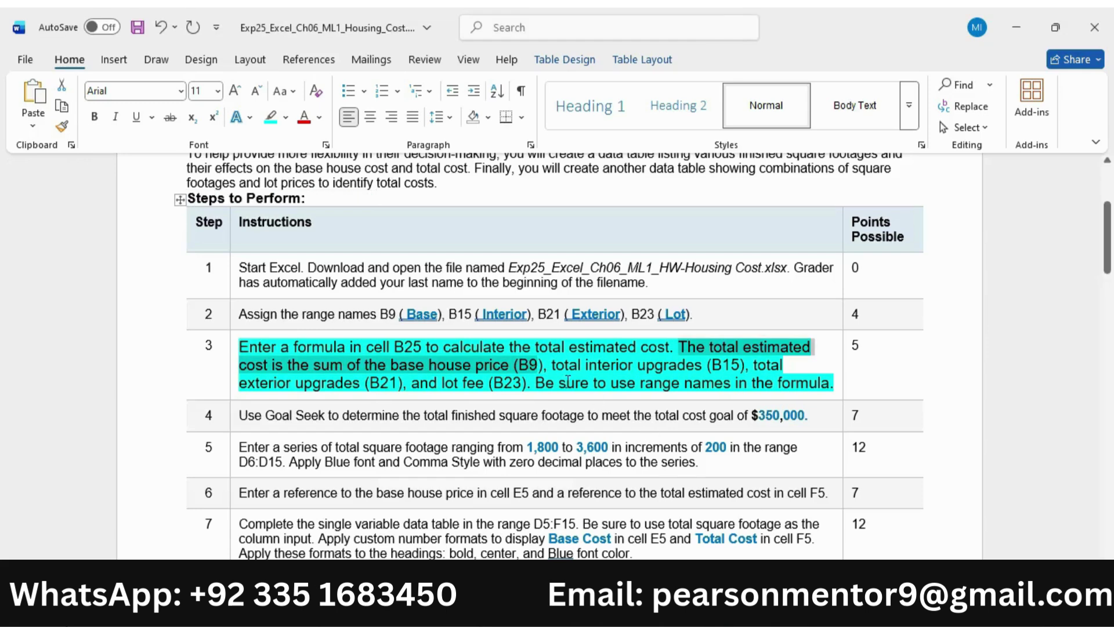
left_click_drag(559, 366, 747, 376)
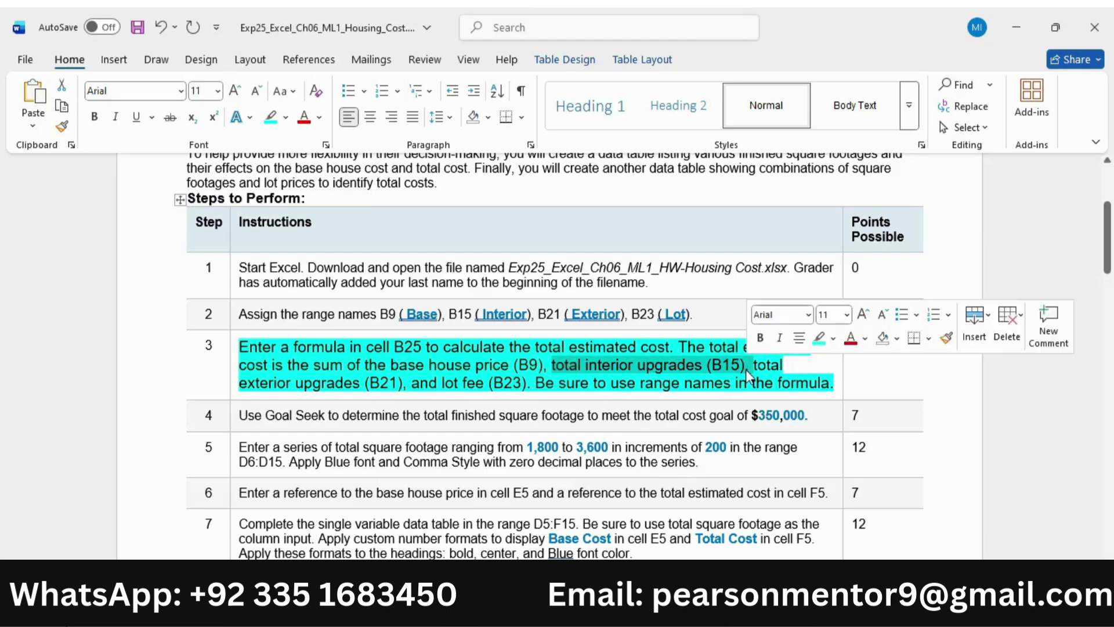
key("alt+Tab")
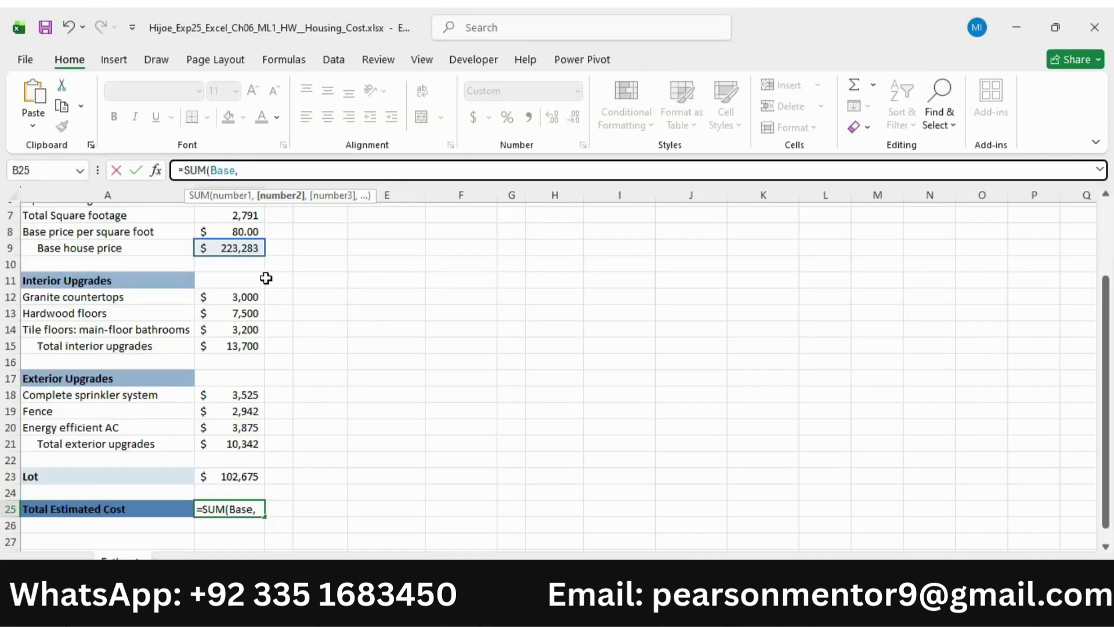
left_click(244, 345)
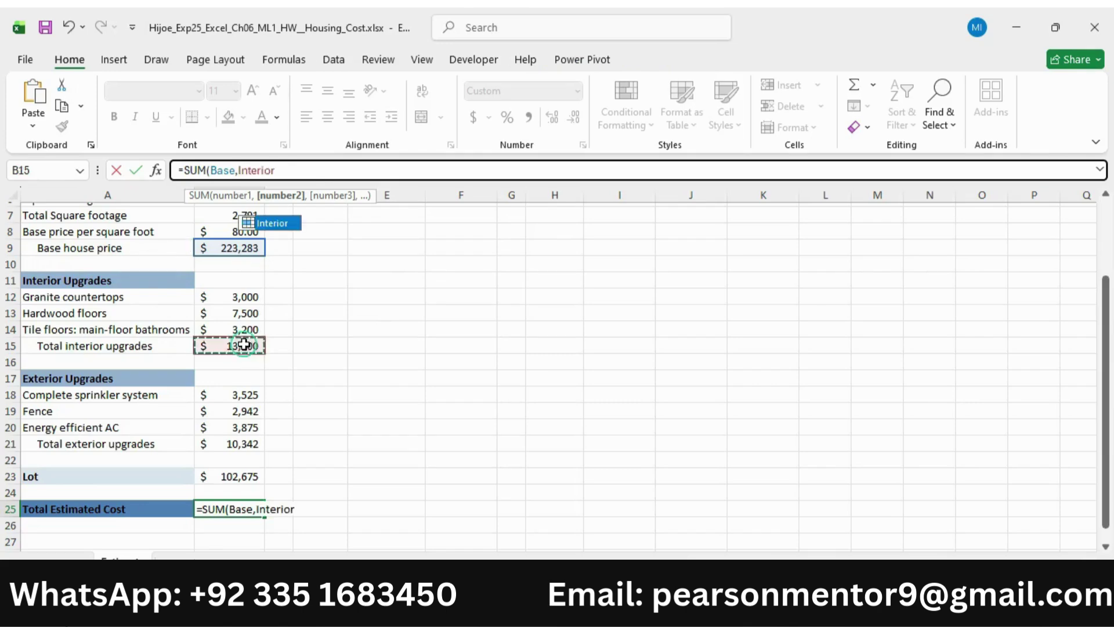
type(",")
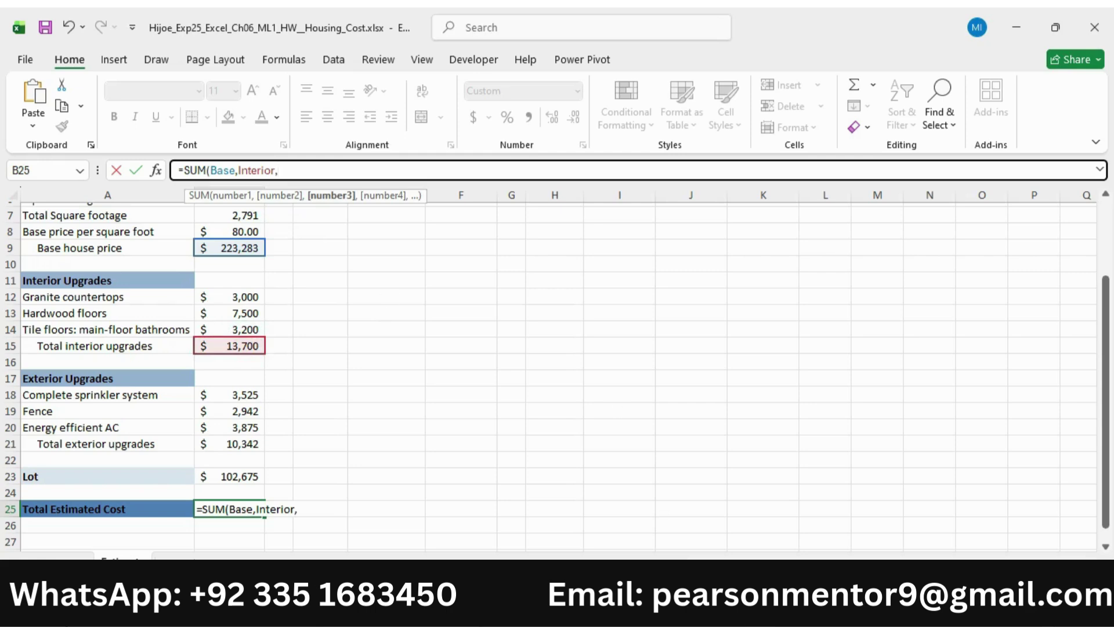
Check the exterior upgrades reference in Word's step 3 and add cell B21 (Exterior) as the SUM formula's third argument in Excel
key("alt+Tab")
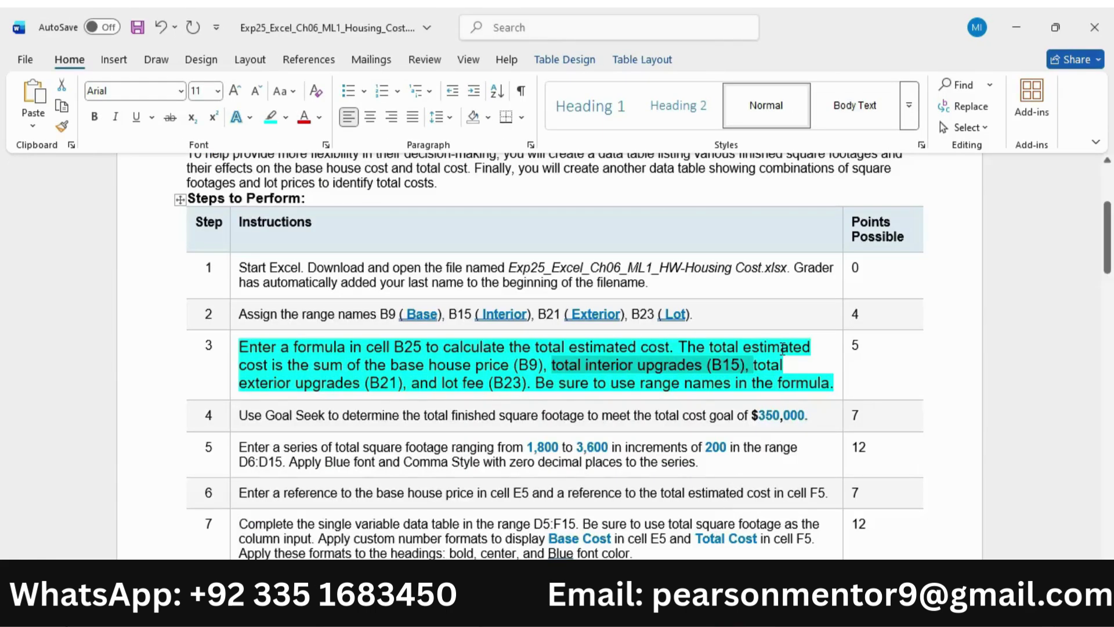
left_click_drag(754, 364, 402, 384)
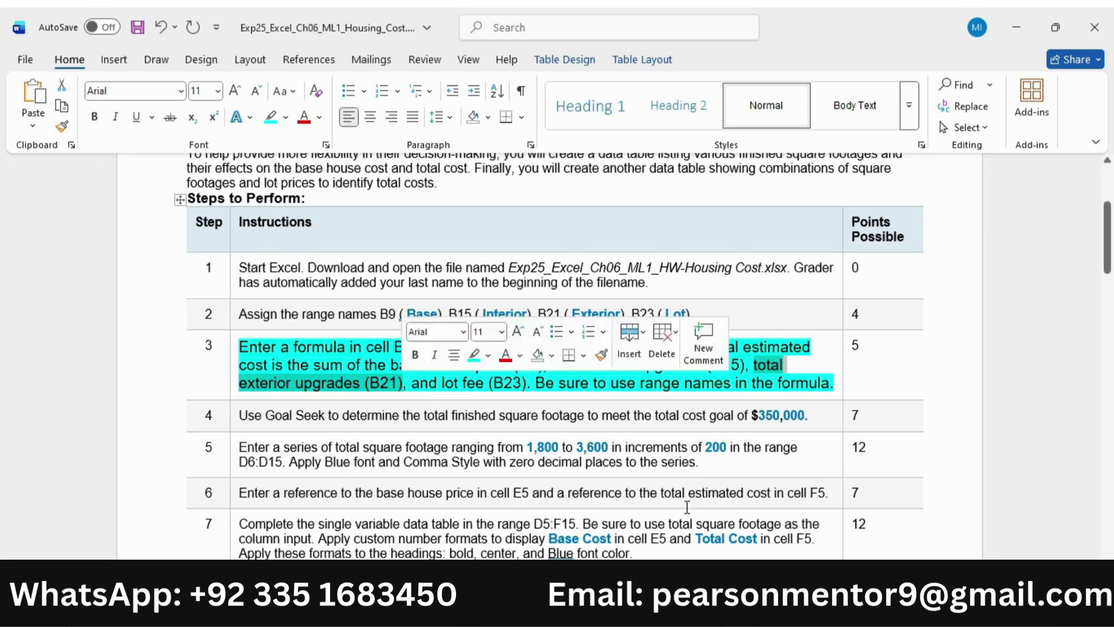
key("alt+Tab")
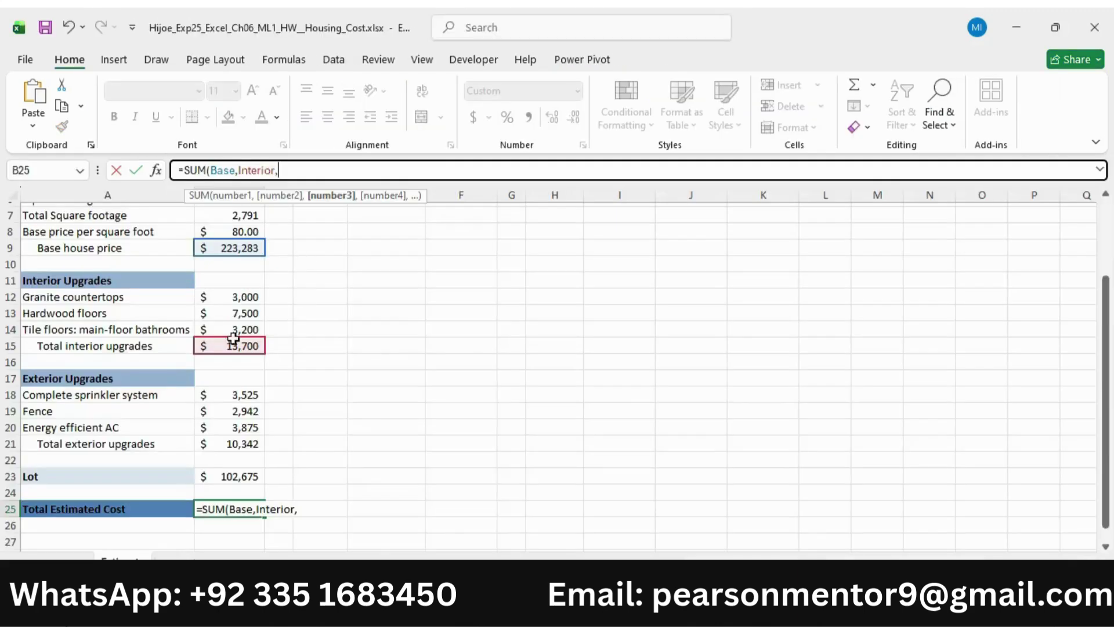
left_click(248, 444)
type(",")
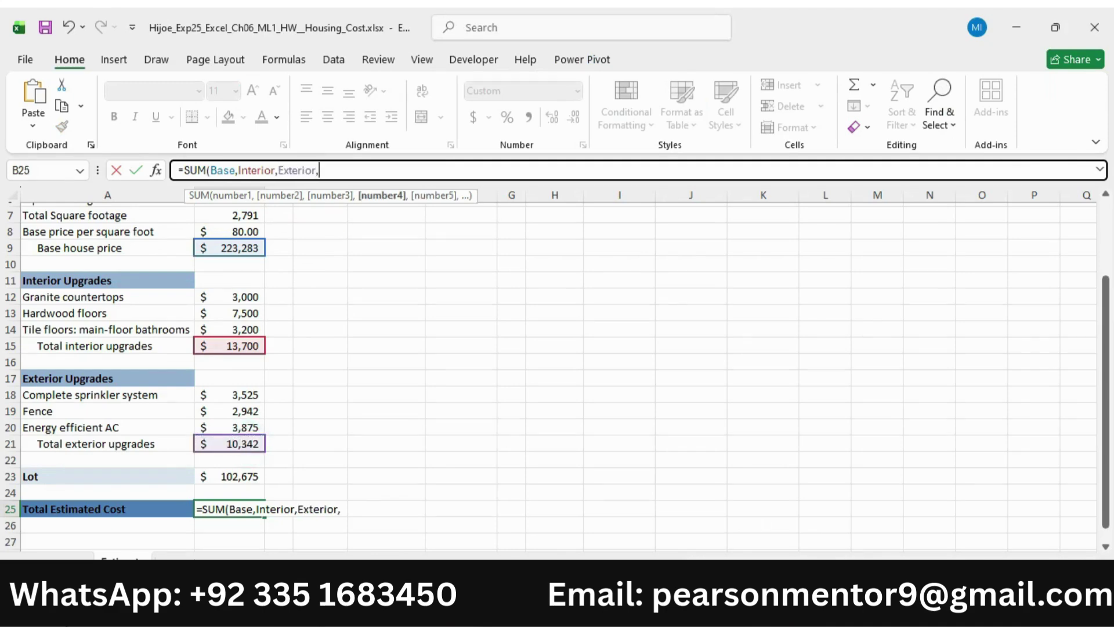
Check the lot fee reference in Word's step 3, then complete B25's SUM formula in Excel with cell B23 (Lot) as its fourth argument
key("alt+Tab")
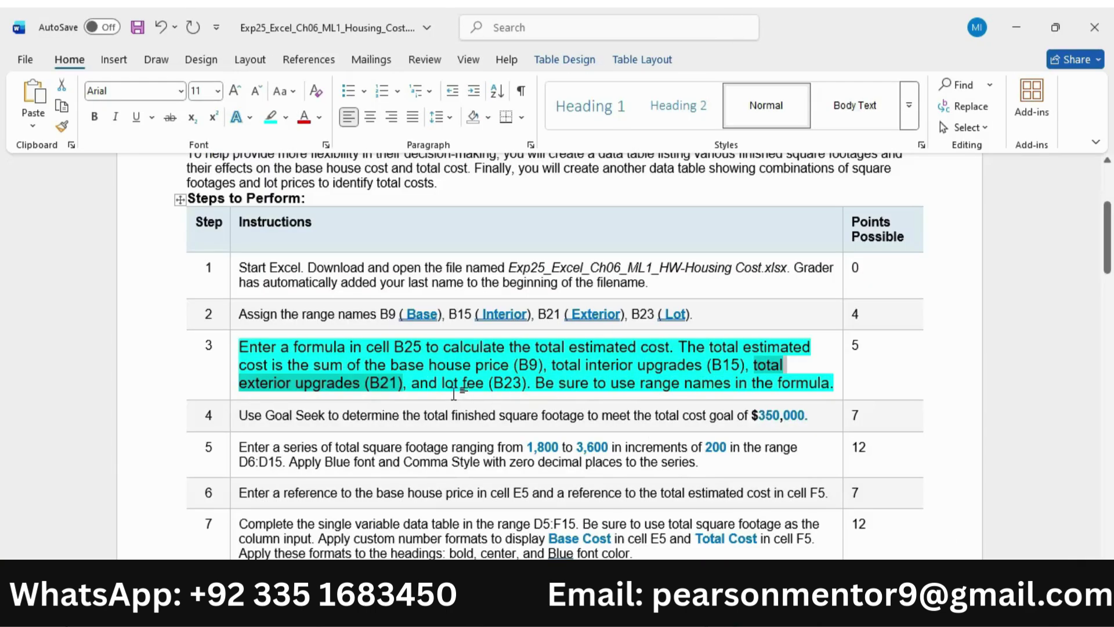
left_click_drag(448, 384, 535, 385)
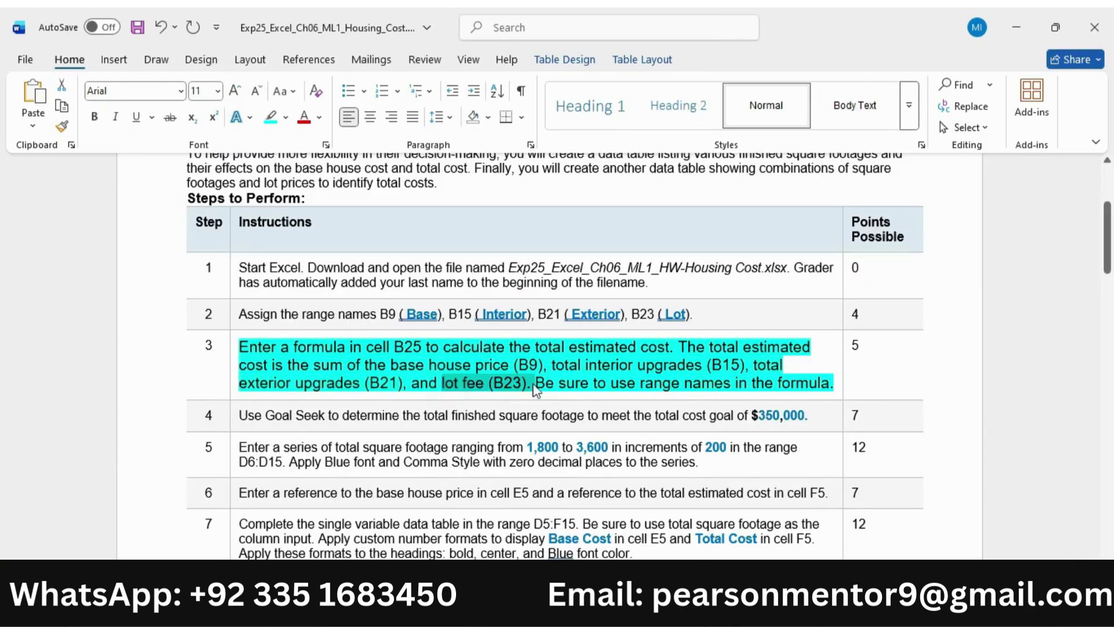
key("alt+Tab")
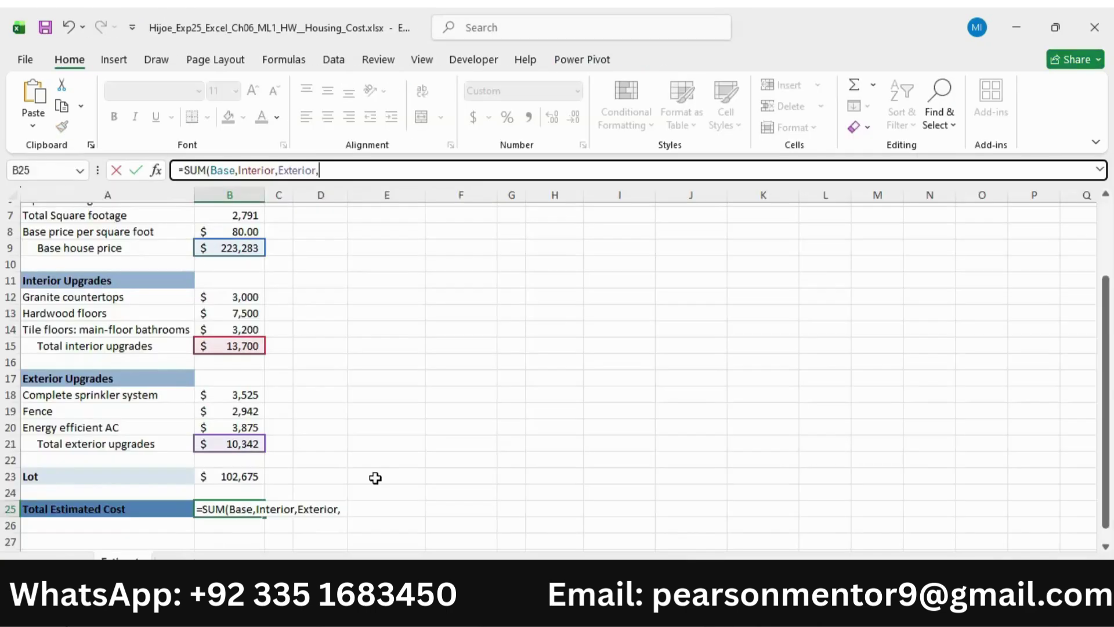
left_click(248, 479)
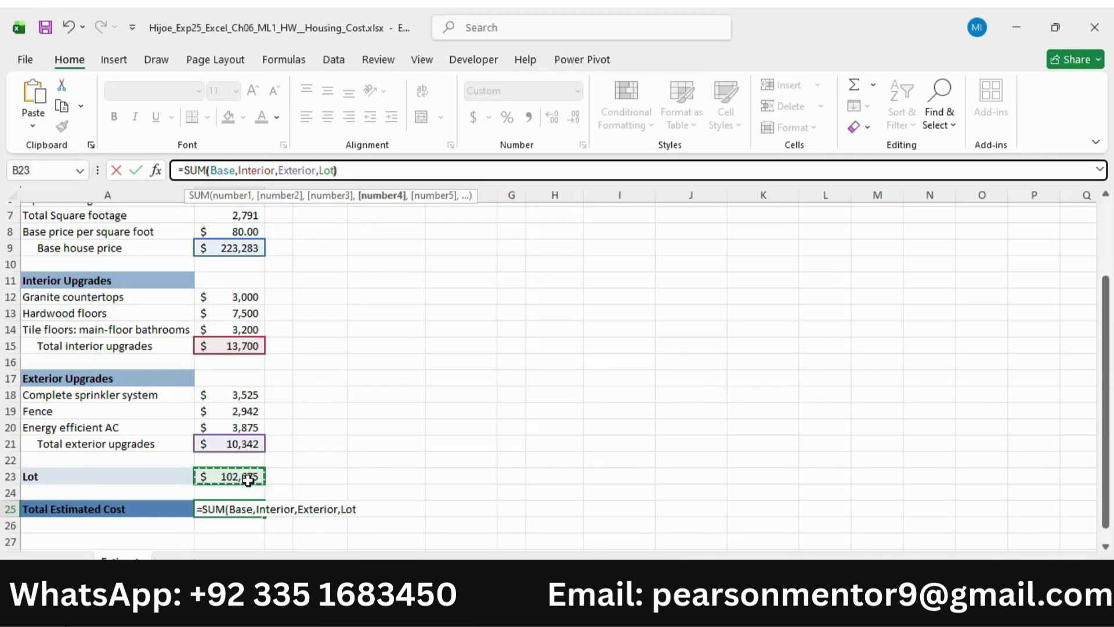
key("Return")
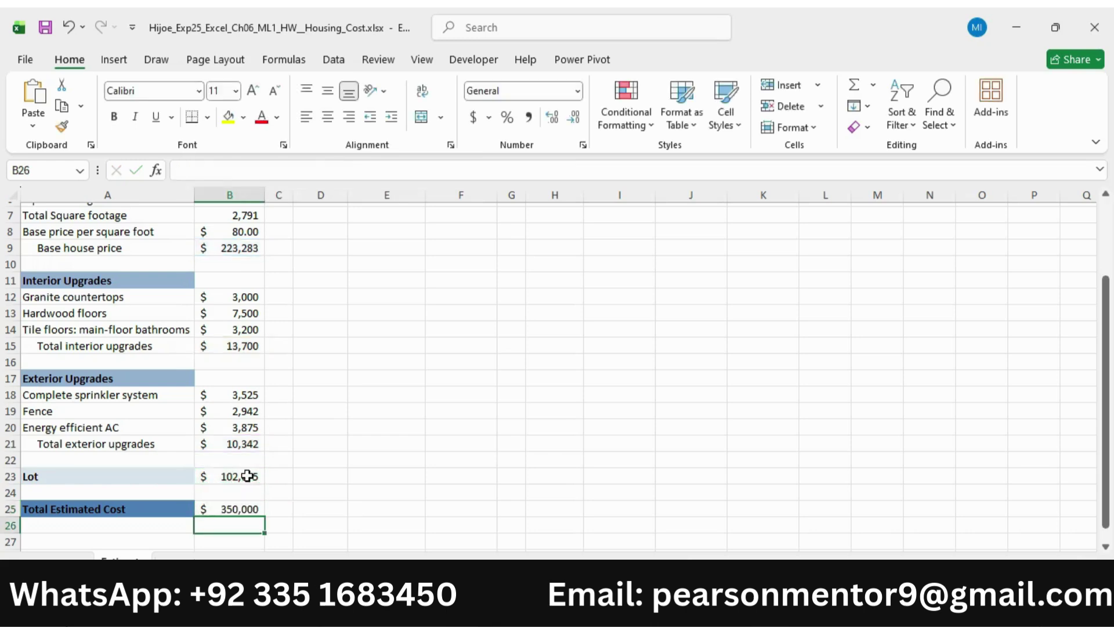
left_click_drag(238, 525, 238, 511)
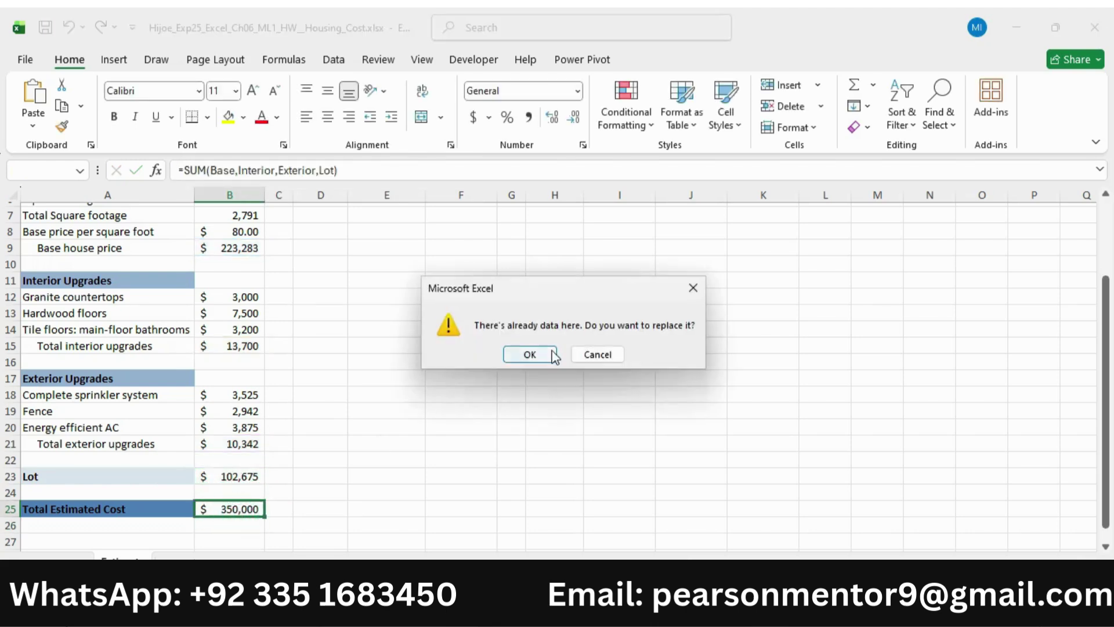
left_click(610, 354)
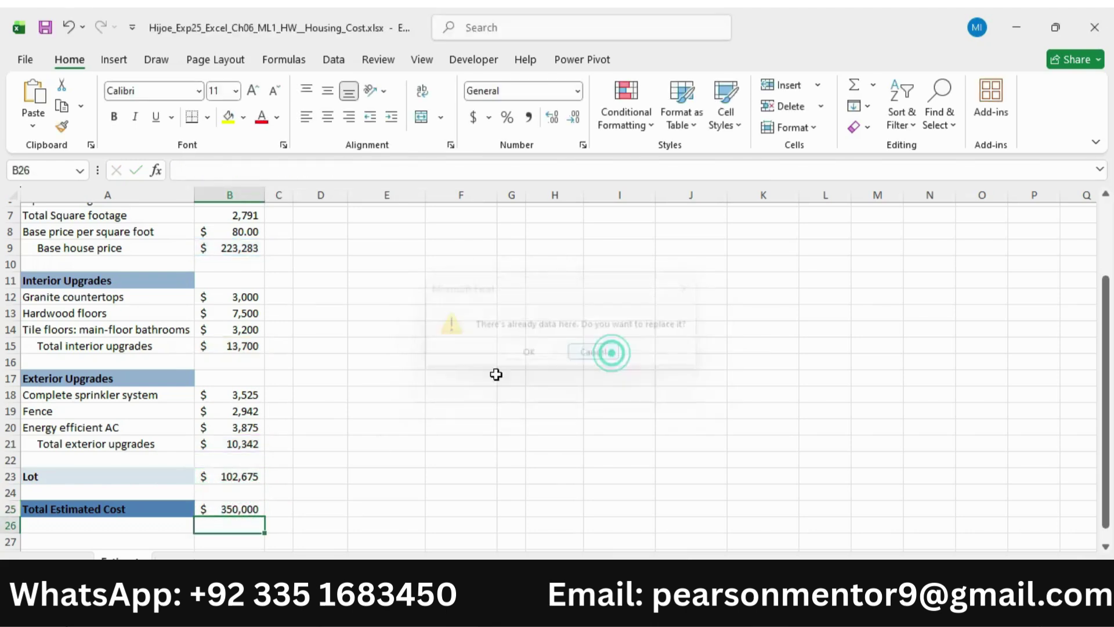
Check the range-name requirement in Word's step 3, then review the SUM formula in cell B25 in Excel
key("alt+Tab")
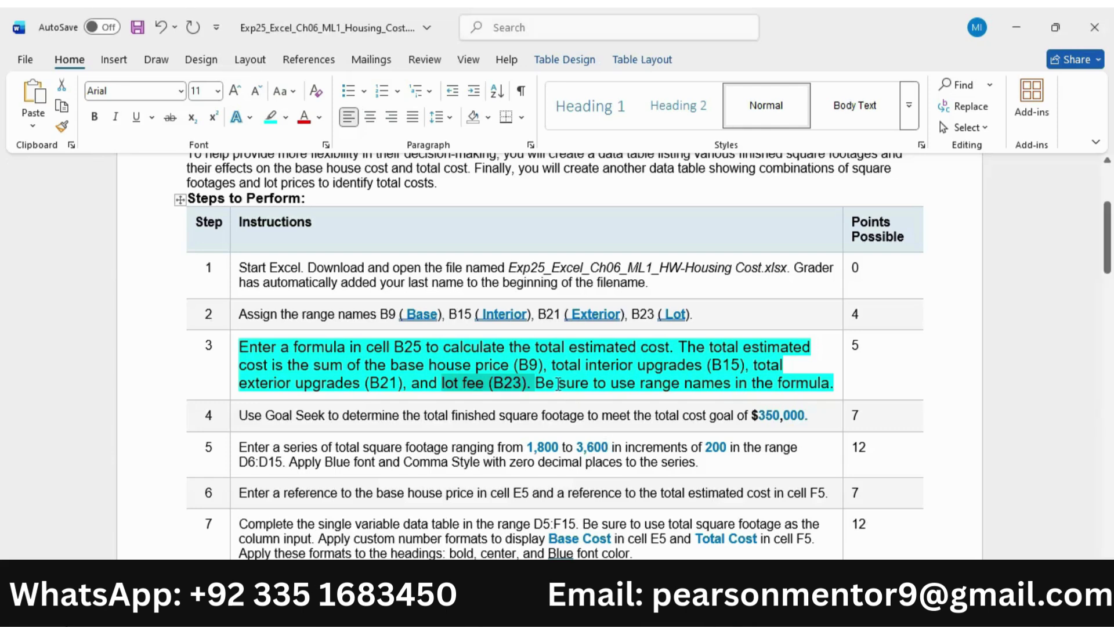
left_click_drag(558, 383, 833, 384)
key("alt+Tab")
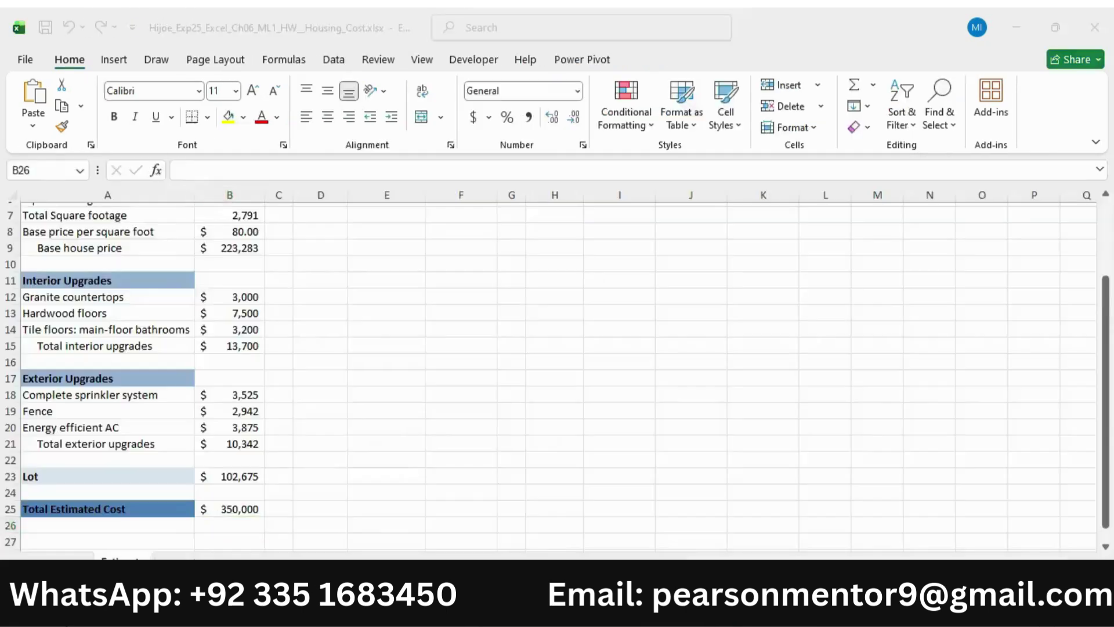
left_click_drag(248, 519, 238, 515)
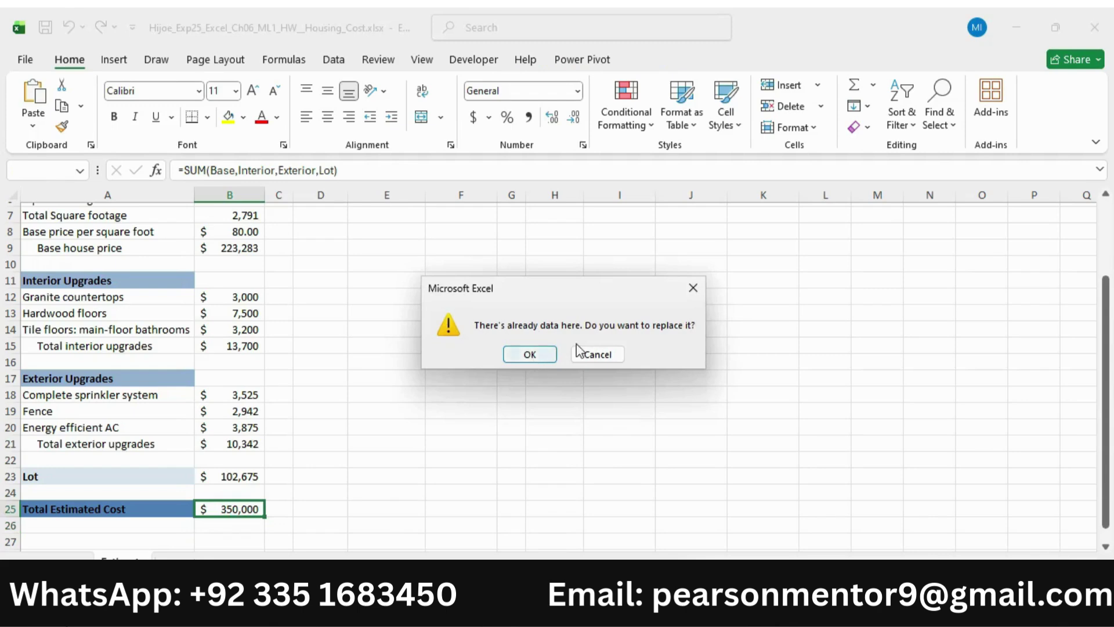
left_click(598, 354)
left_click(241, 506)
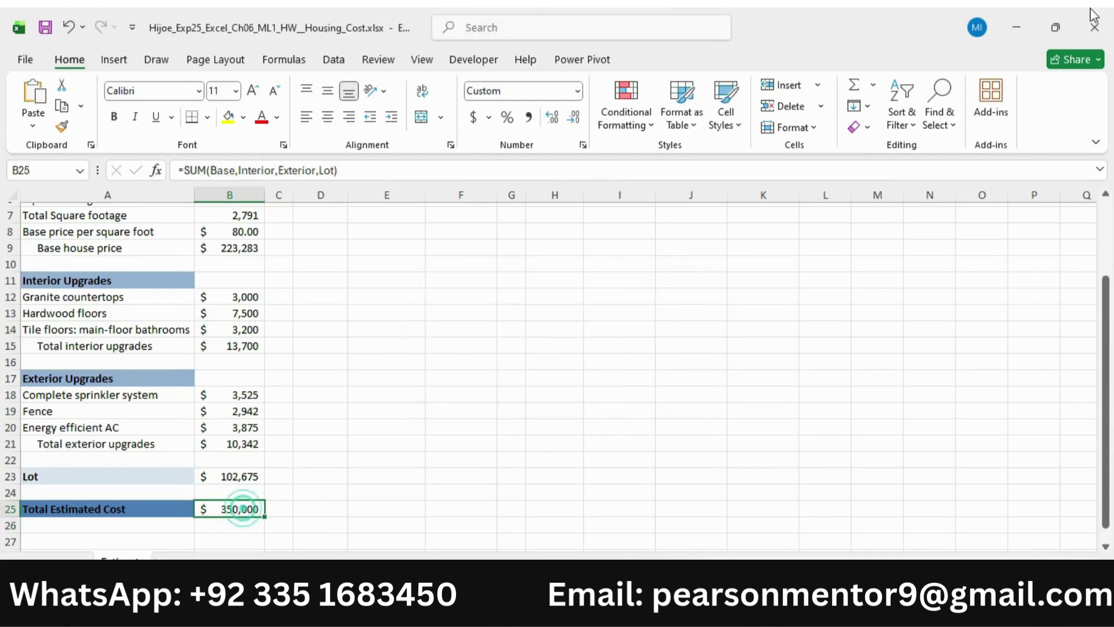
left_click(371, 170)
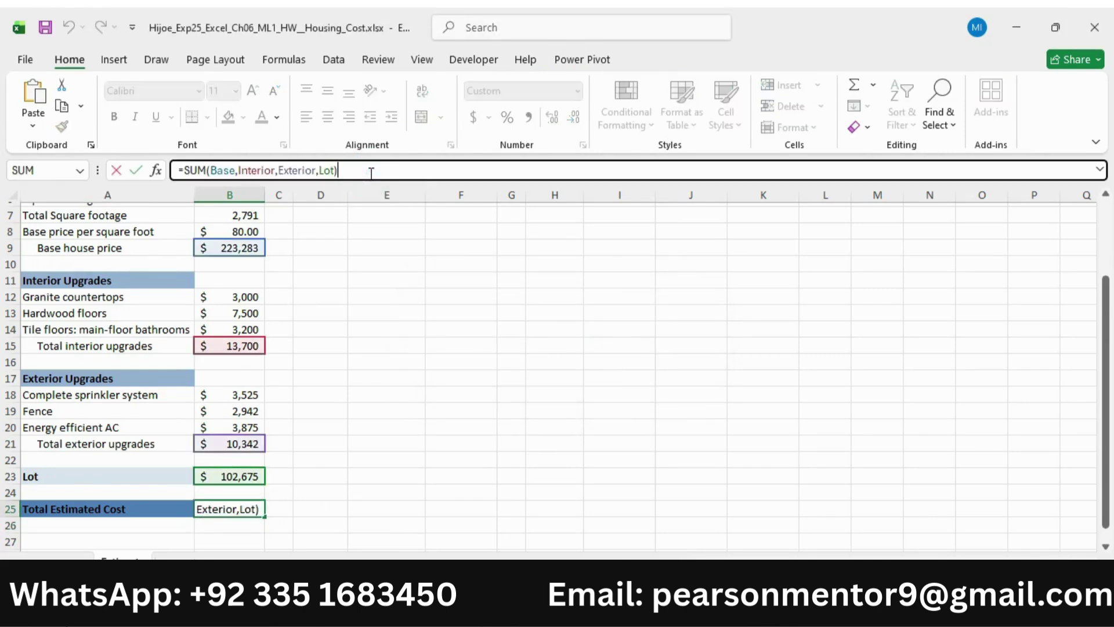
key("Return")
Switch to Word, shrink the step 3 instruction text to 9 pt and remove its highlight
key("alt+Tab")
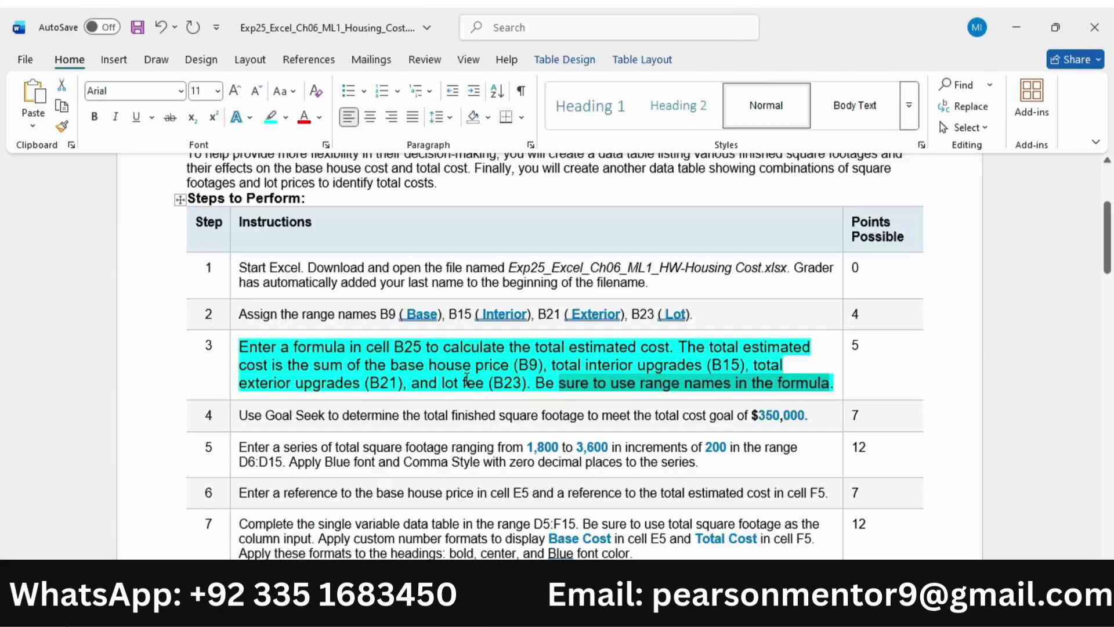
left_click(232, 372)
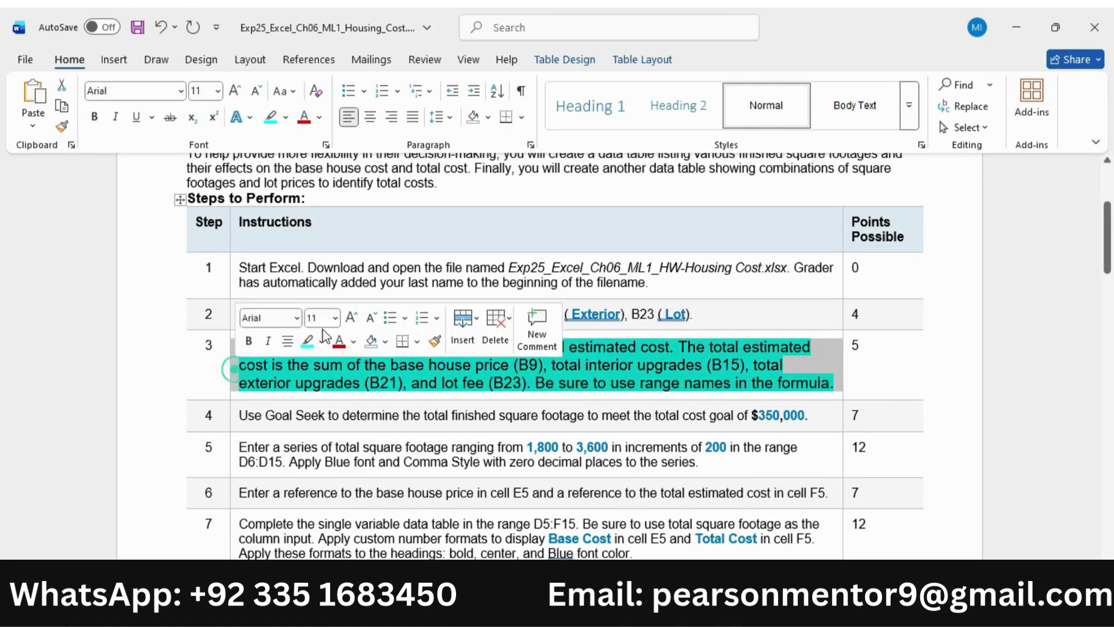
left_click(369, 317)
left_click(369, 318)
left_click(309, 341)
left_click(546, 371)
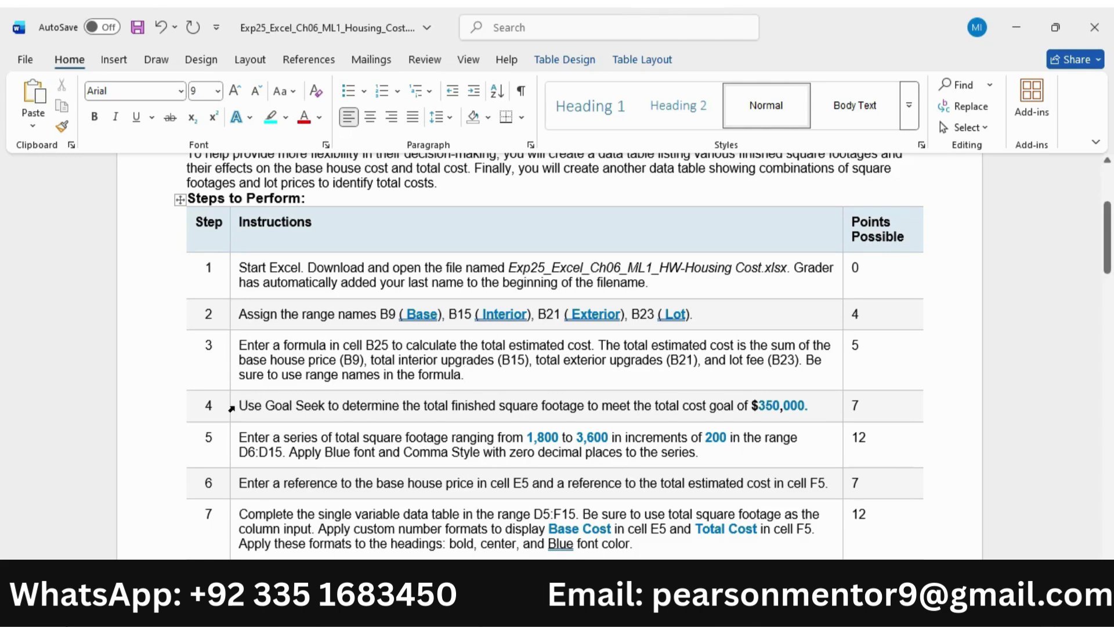
Enlarge the step 4 Goal Seek instruction to 11 pt and highlight it in turquoise
left_click(230, 409)
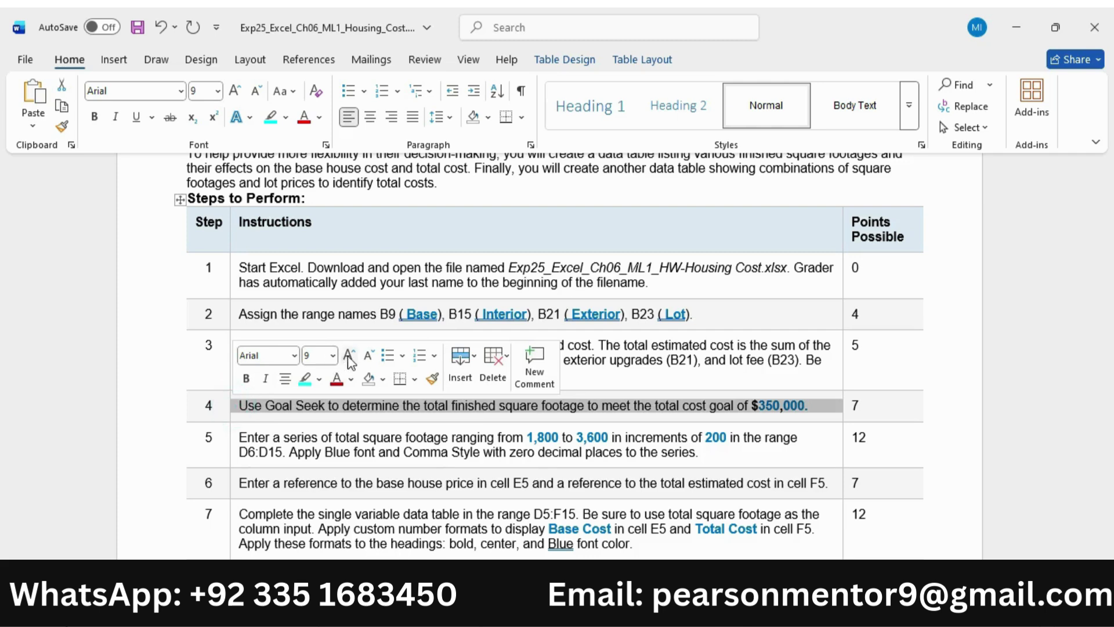
left_click(350, 356)
left_click(350, 356)
left_click(305, 379)
left_click(433, 413)
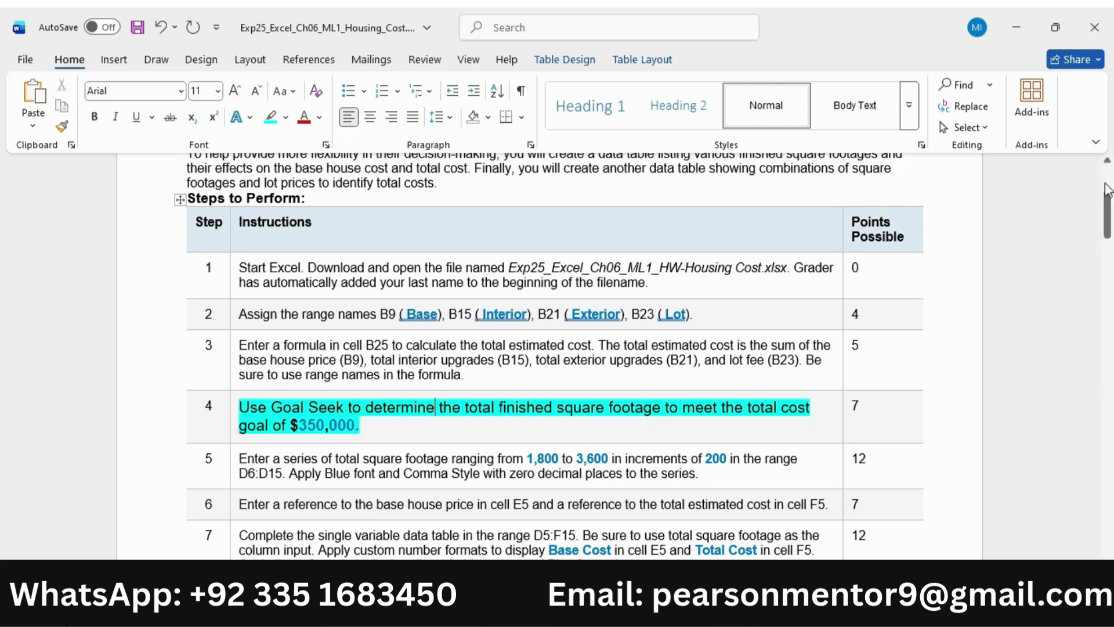
Select the step 4 instruction to read it, switch to Excel and open Goal Seek with B25 as the set cell
scroll(425, 235, "down", 3)
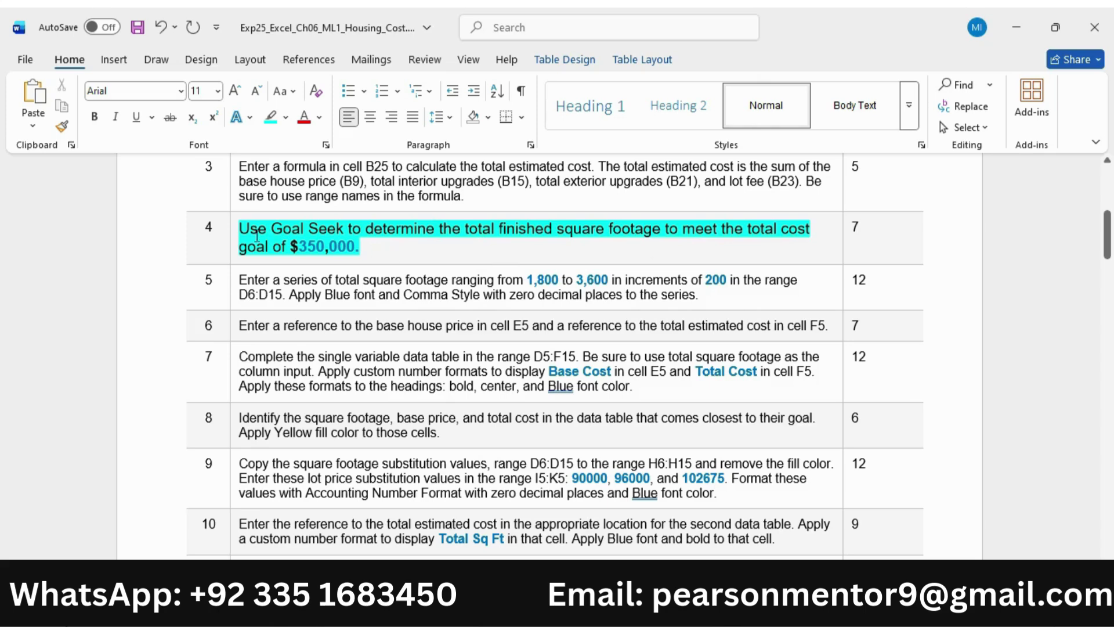
left_click_drag(247, 231, 360, 249)
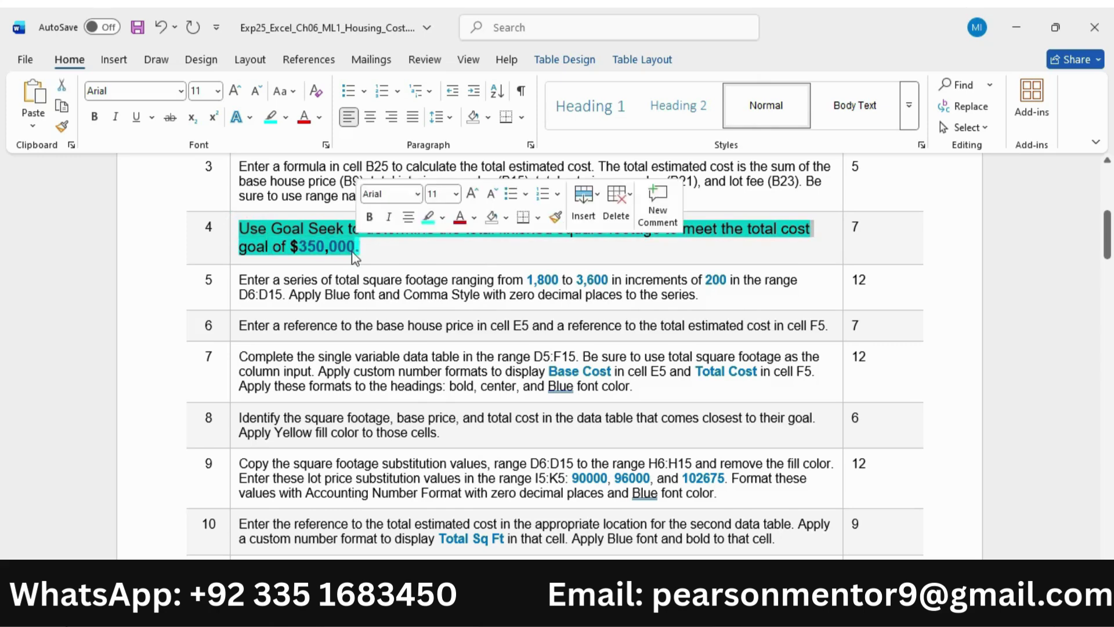
key("alt+Tab")
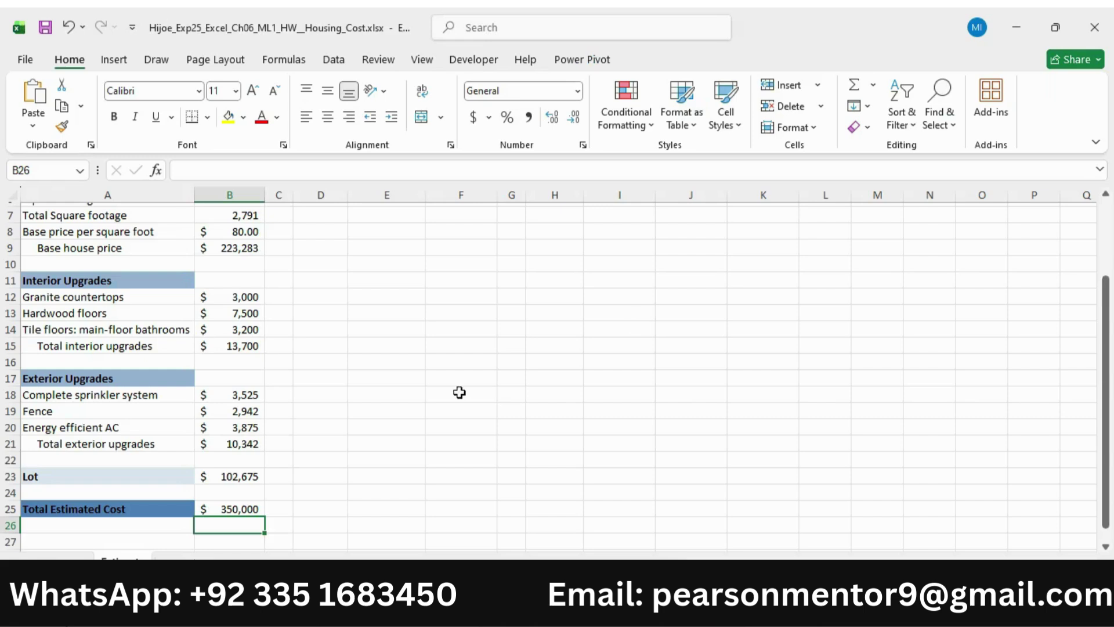
left_click(234, 510)
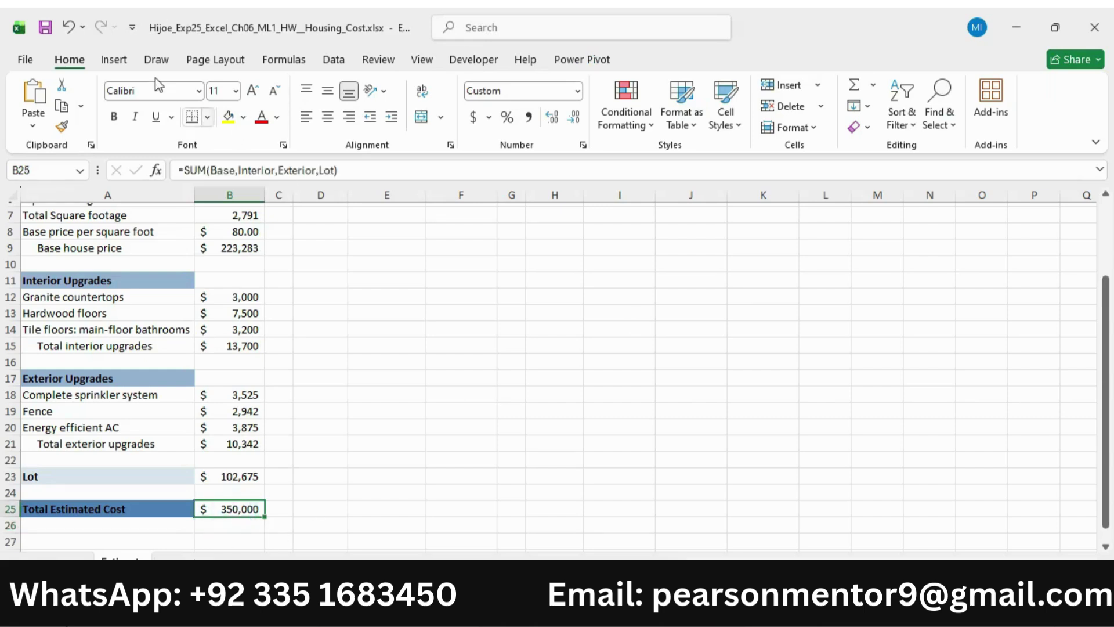
left_click(332, 61)
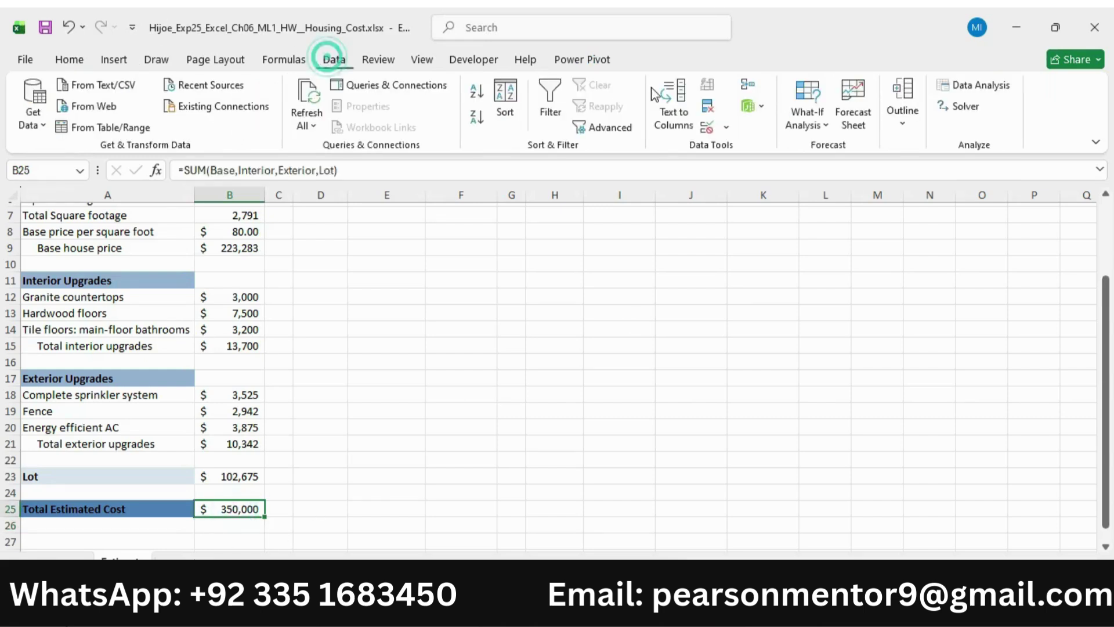
left_click(812, 119)
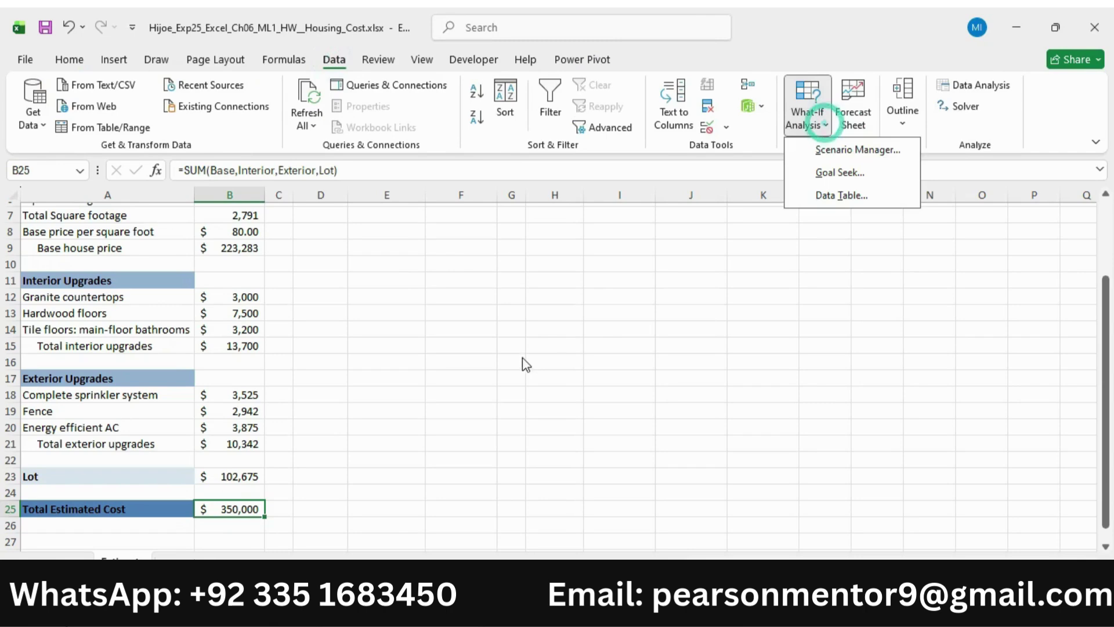
left_click(840, 172)
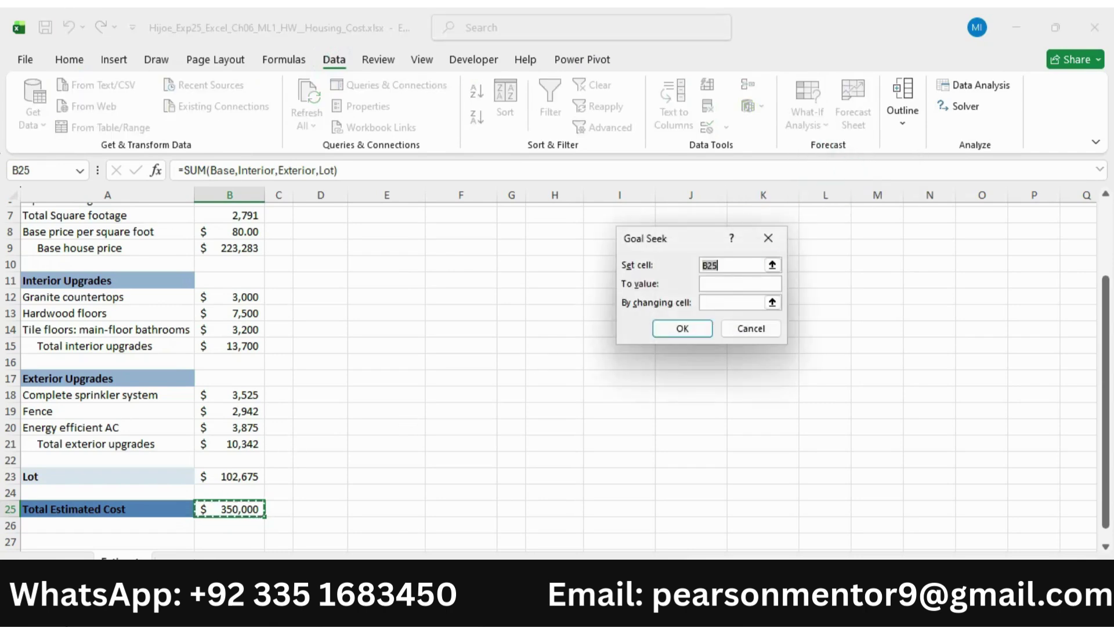
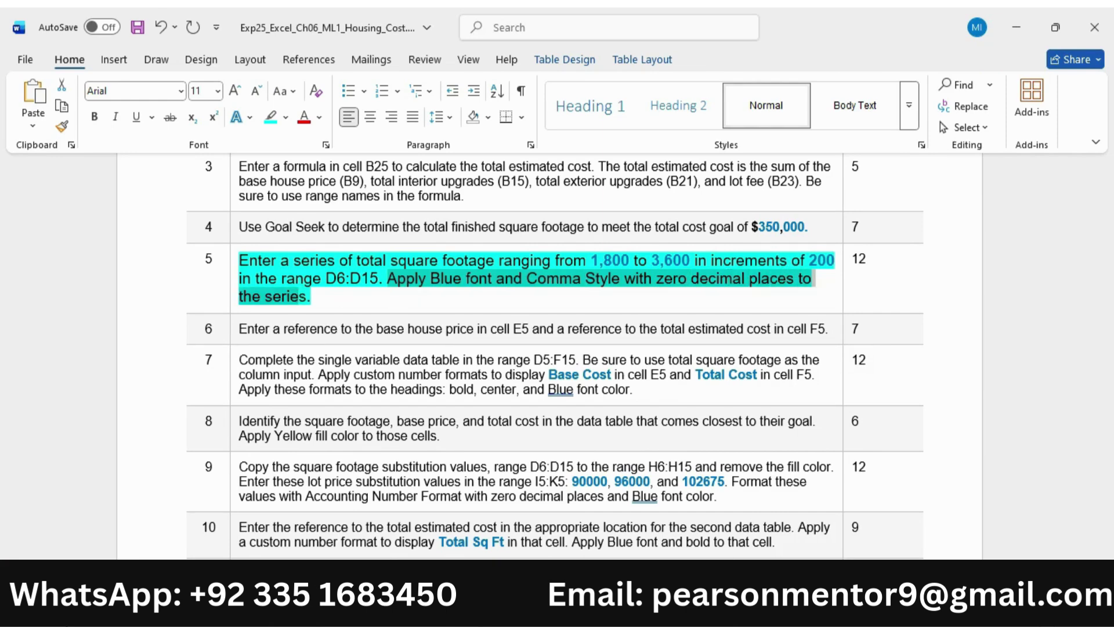
Switch to Excel and format the square footage series in D6:D15 with Blue font and Comma Style with zero decimal places
key("alt+Tab")
left_click(429, 283)
left_click_drag(326, 251, 343, 396)
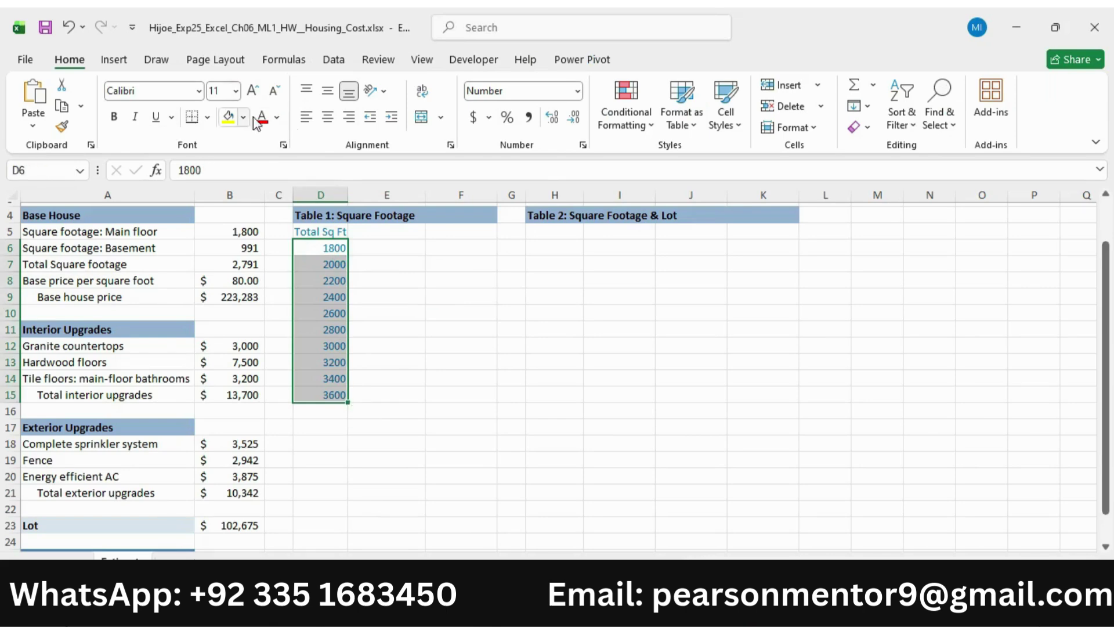
left_click(276, 117)
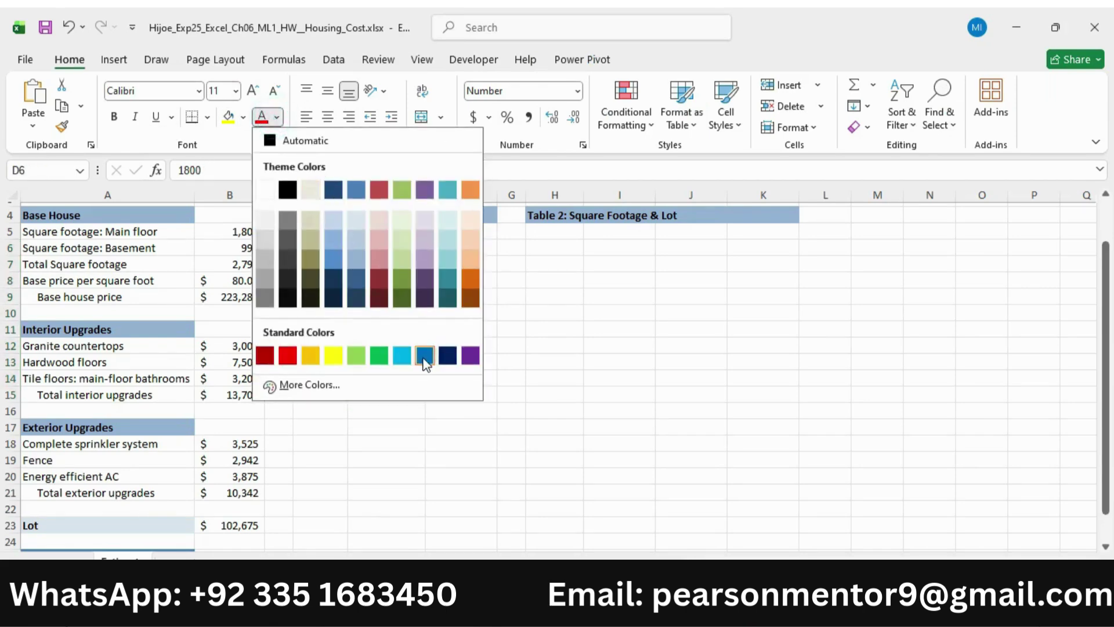
left_click(424, 356)
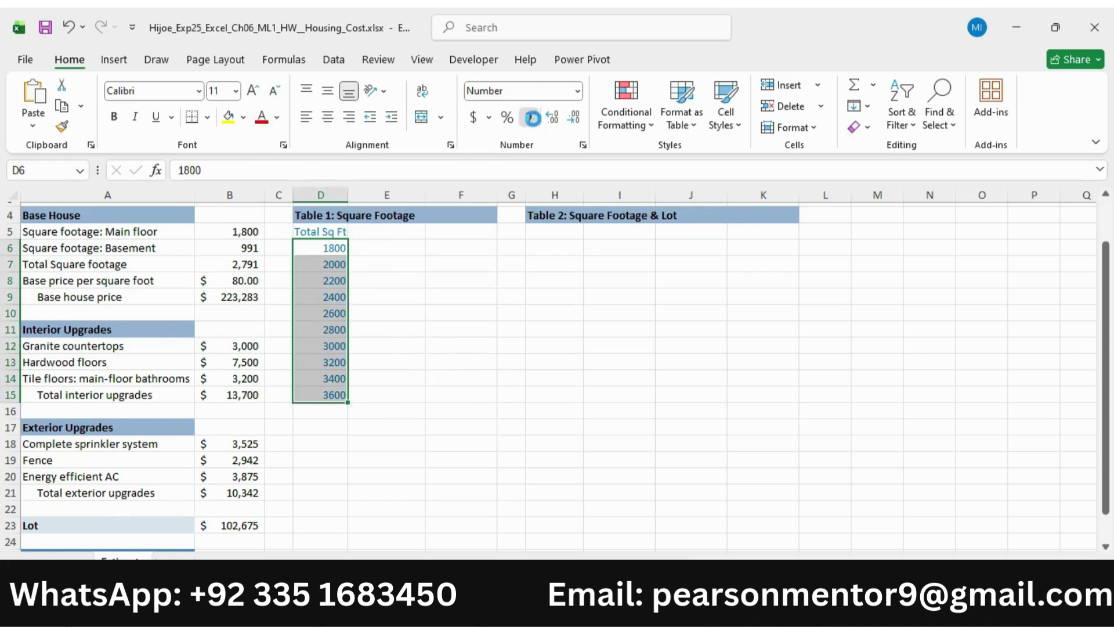
left_click(528, 116)
left_click(575, 116)
left_click(574, 117)
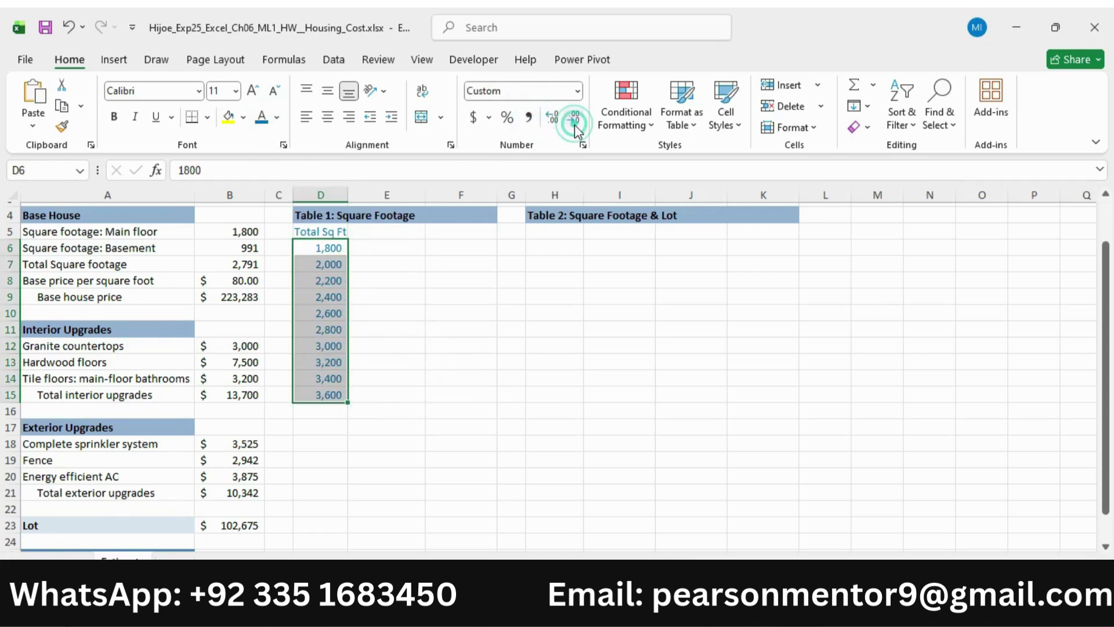
Switch to Word, shrink the step 5 instruction text to 9 pt and remove its highlight
key("alt+Tab")
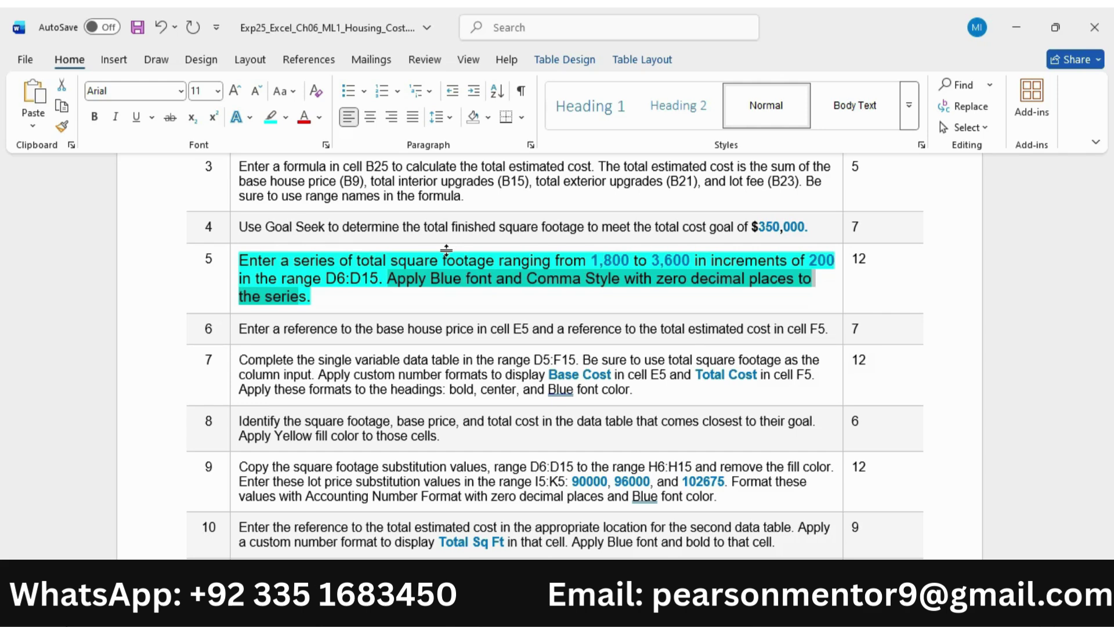
left_click(240, 270)
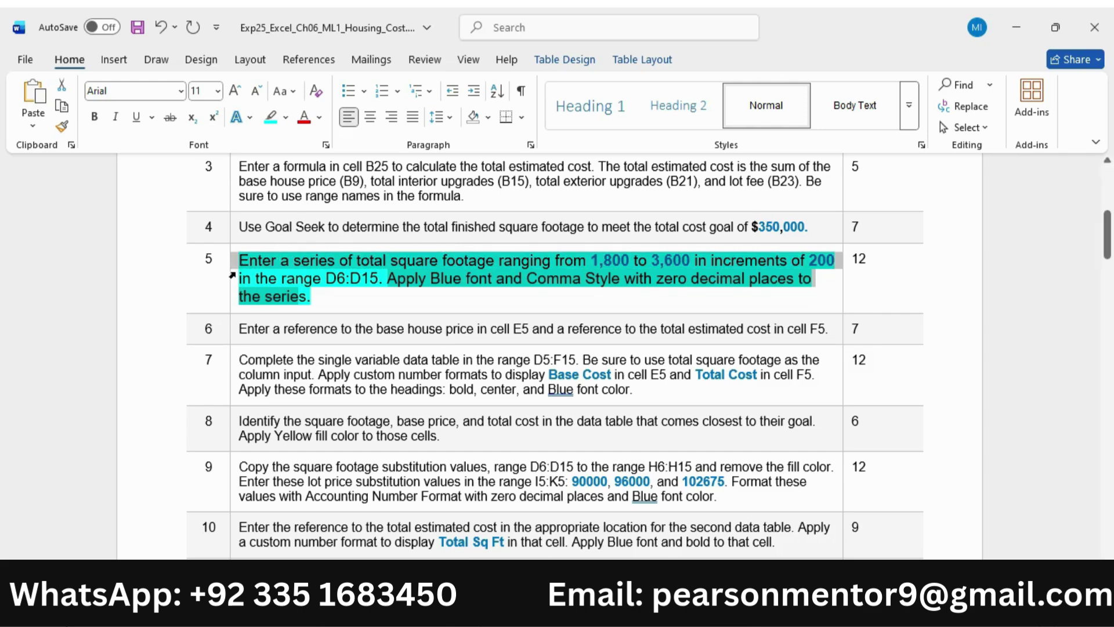
double_click(365, 221)
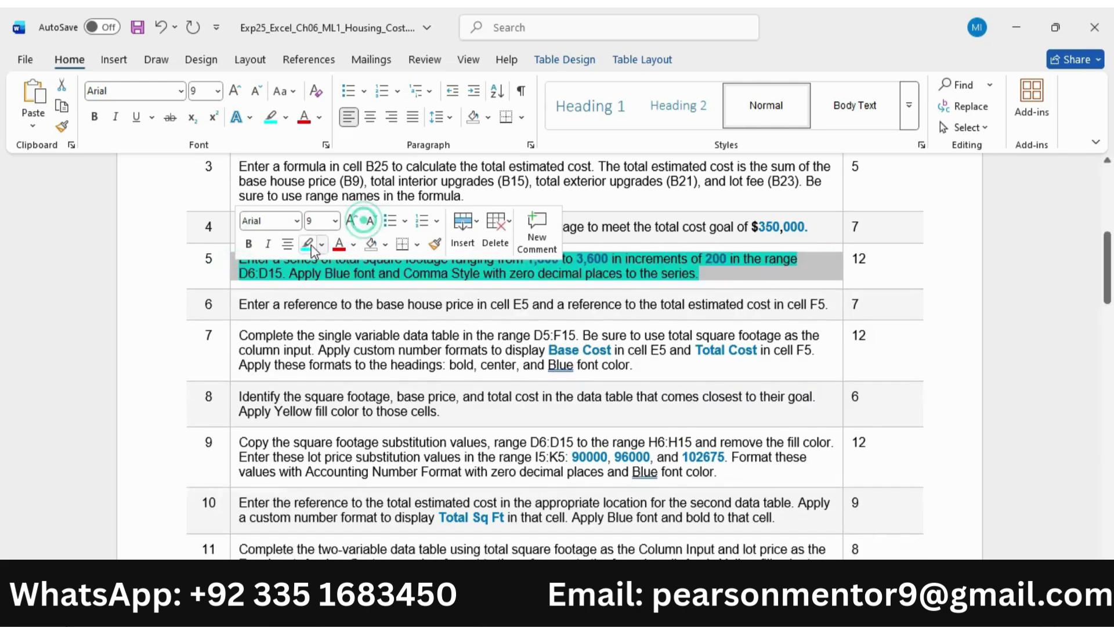
left_click(309, 244)
Enlarge the step 6 instruction about cells E5 and F5 to 11 pt and highlight it in turquoise
left_click(236, 305)
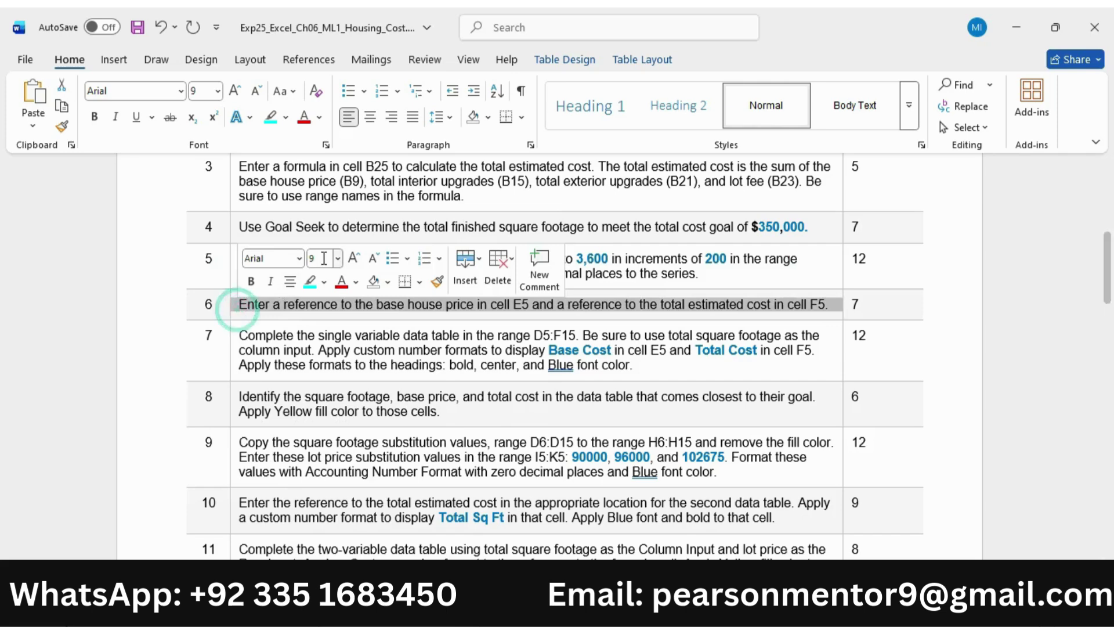
left_click(353, 259)
left_click(354, 259)
left_click(353, 259)
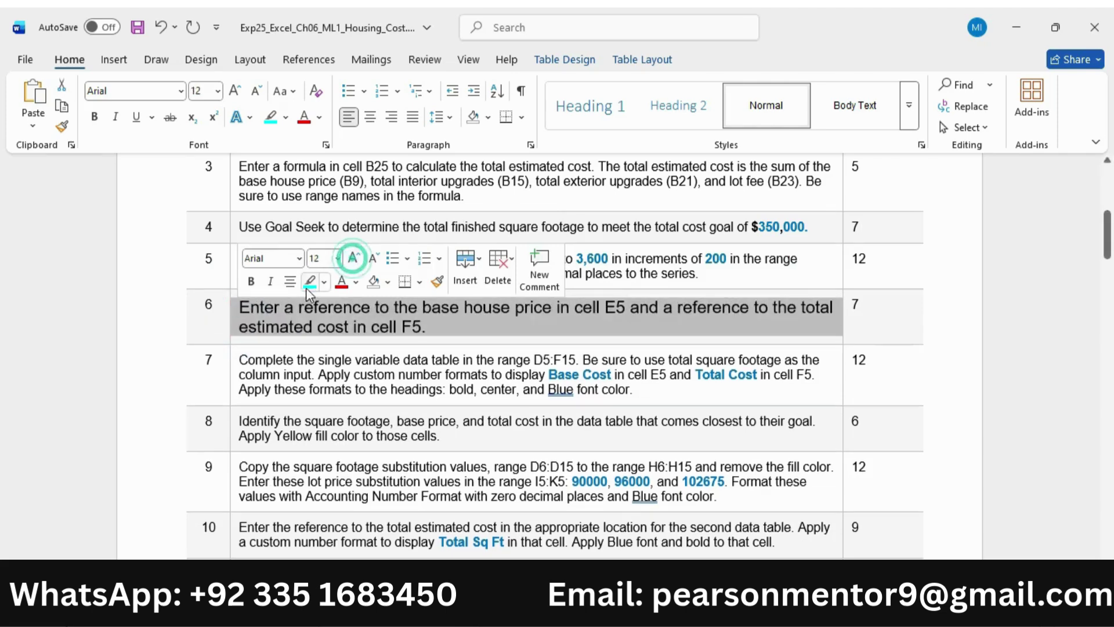
left_click(373, 259)
left_click(310, 281)
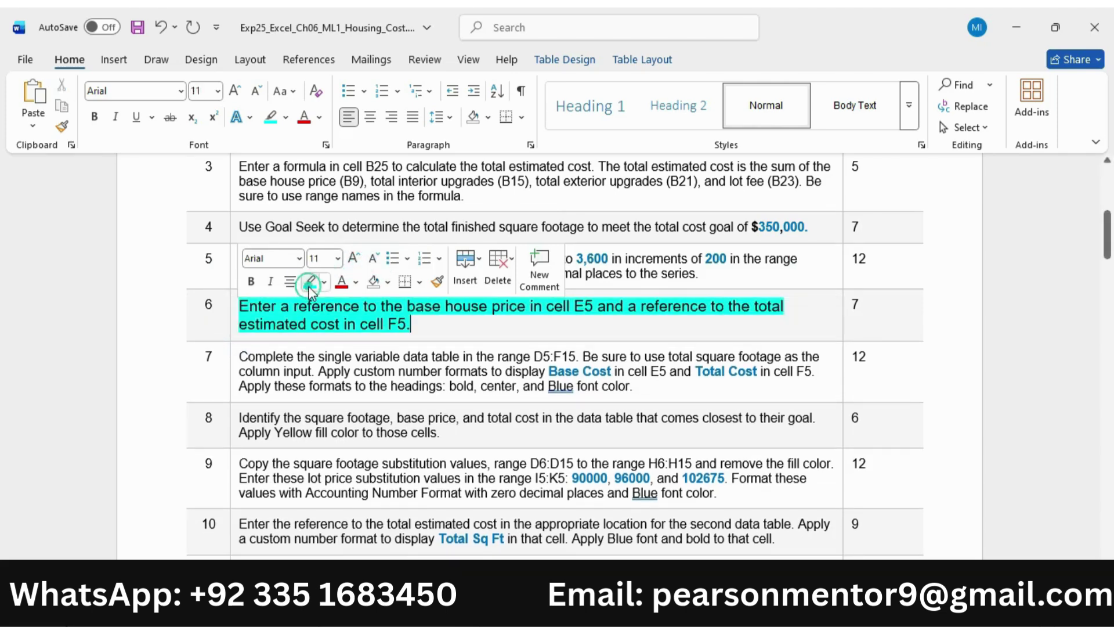
Select the step 6 clause about cell E5, switch to Excel and enter a reference to the base house price (B9) in E5
left_click(452, 327)
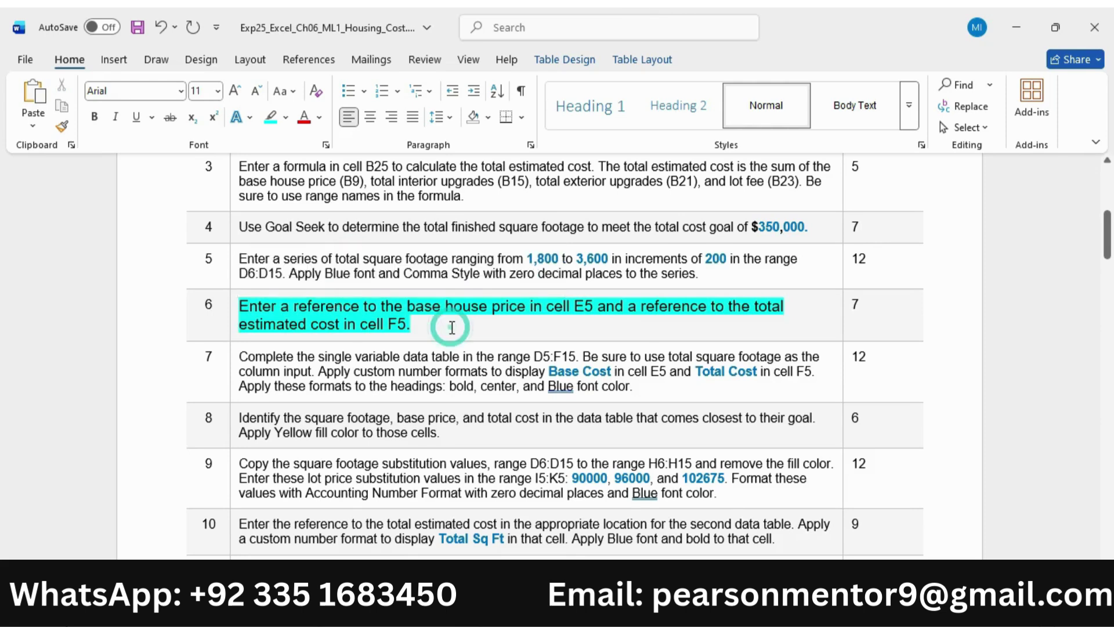
key("alt")
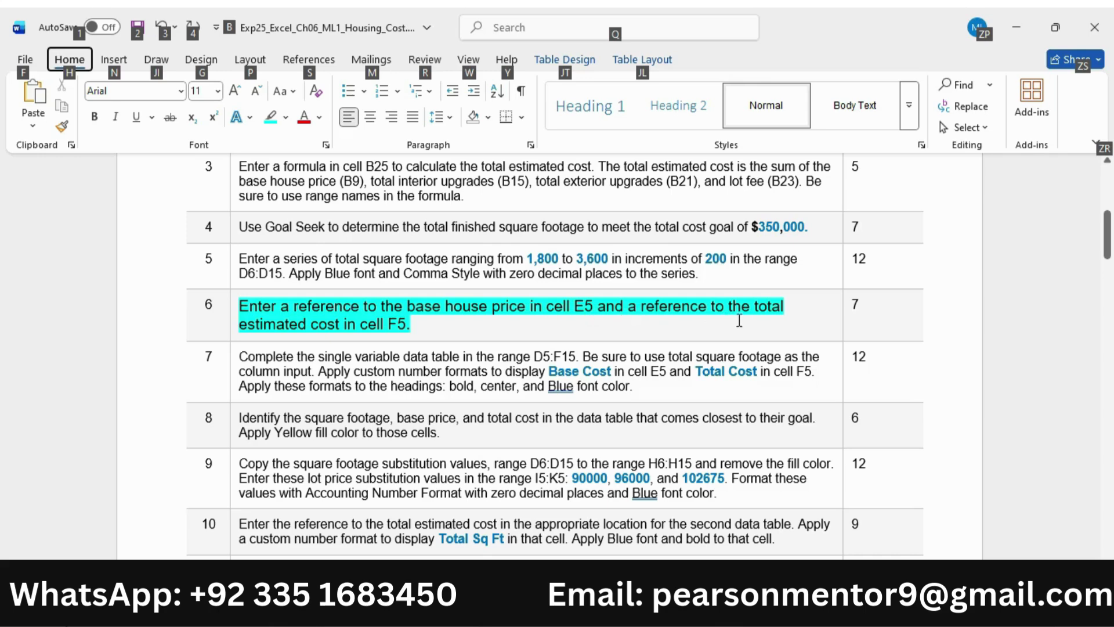
left_click_drag(253, 304, 589, 303)
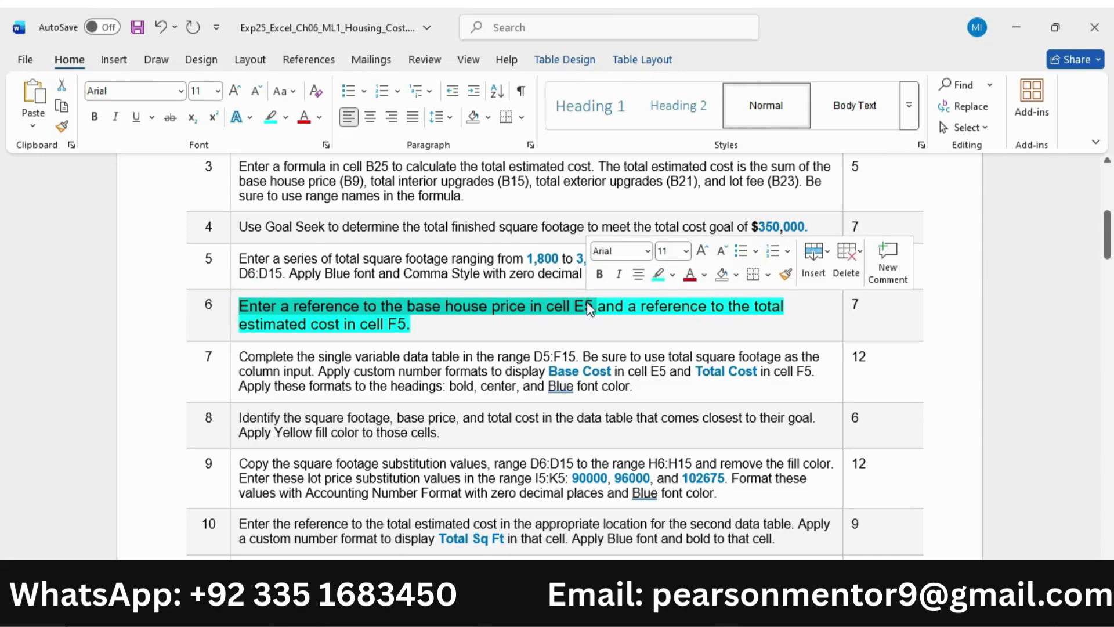
key("alt+Tab")
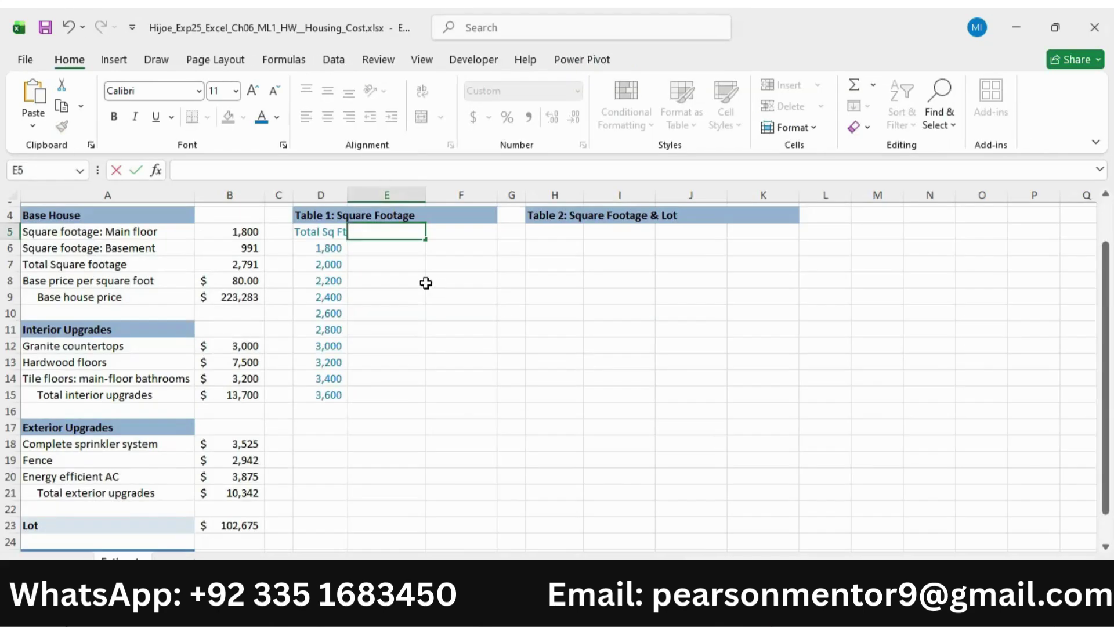
type("=")
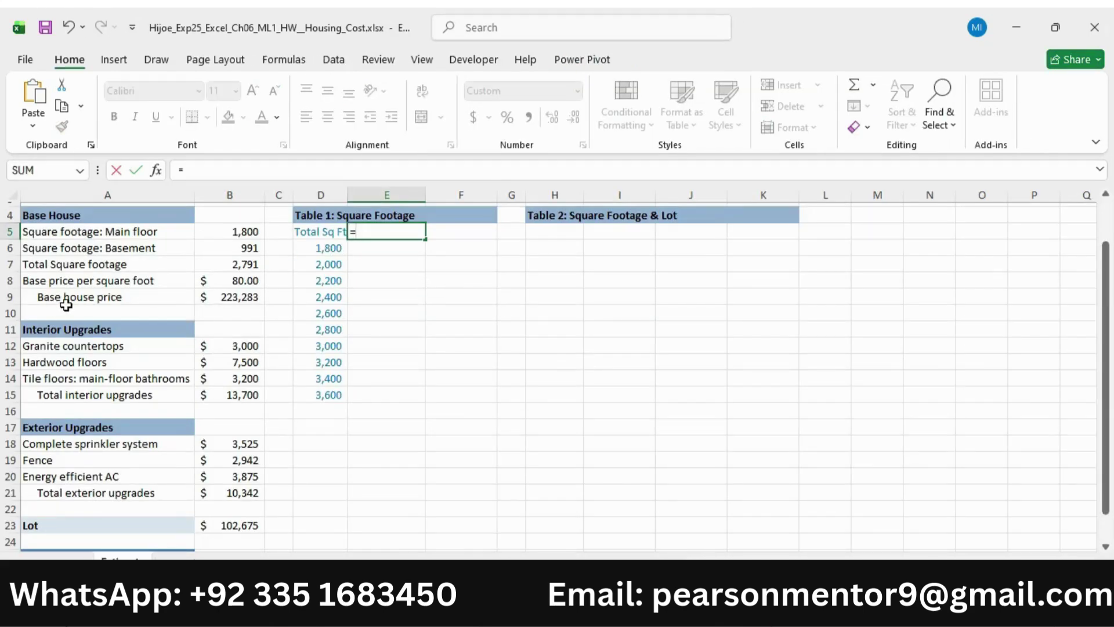
left_click(253, 299)
key("Return")
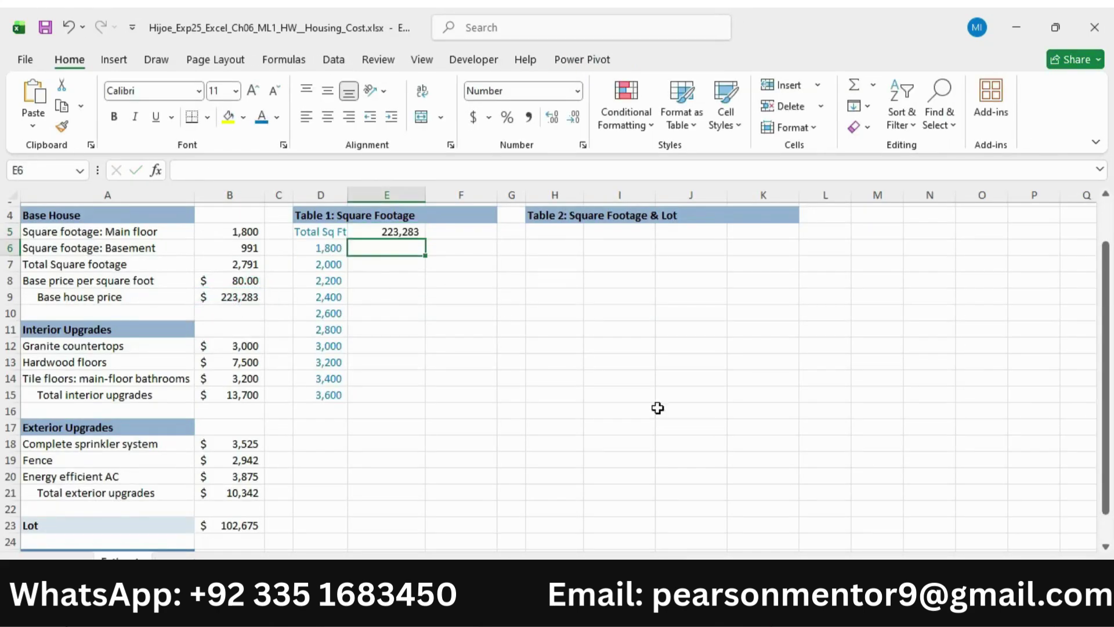
Select the step 6 clause about cell F5 in Word, switch to Excel and enter a reference to total estimated cost B25 in F5
key("alt+Tab")
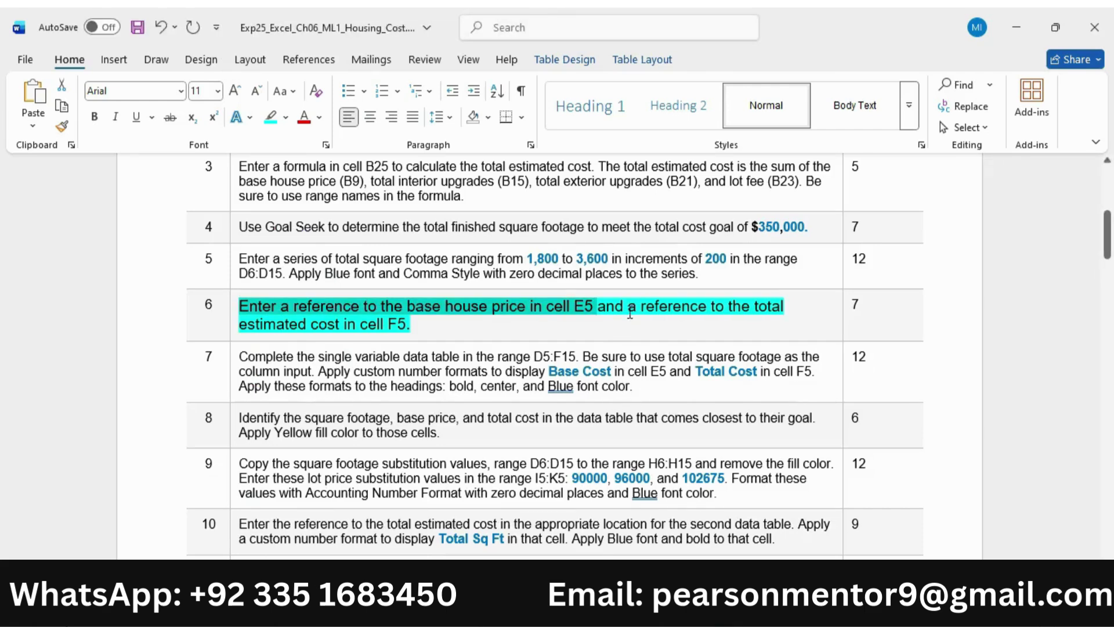
mouse_move(630, 313)
left_mouse_down()
mouse_move(778, 313)
mouse_move(313, 332)
mouse_move(406, 326)
left_mouse_up()
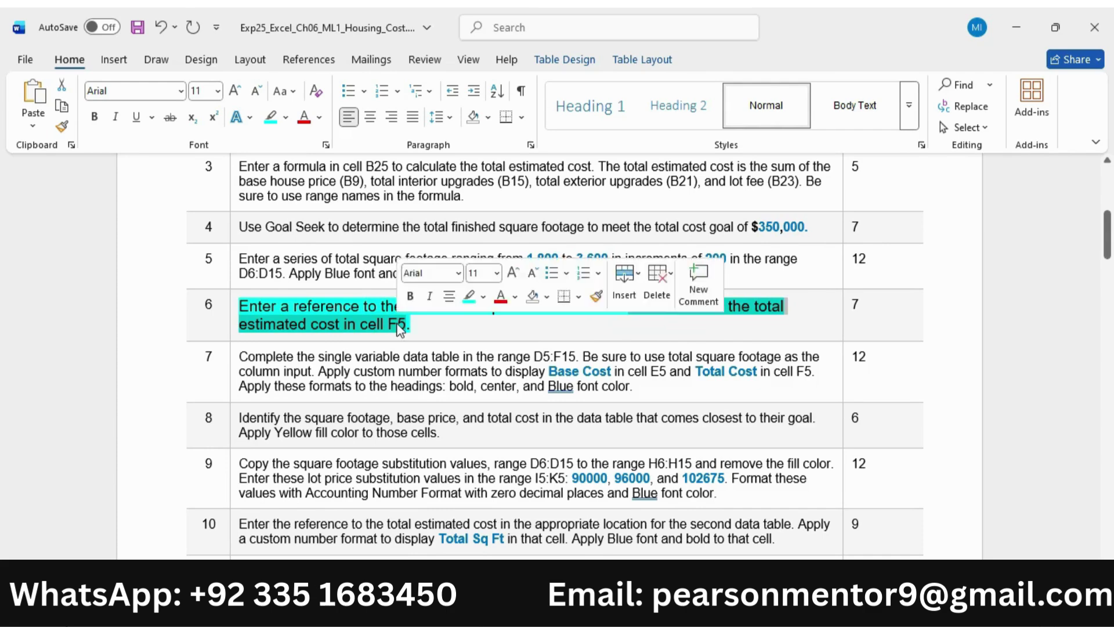
key("alt+Tab")
left_click(459, 232)
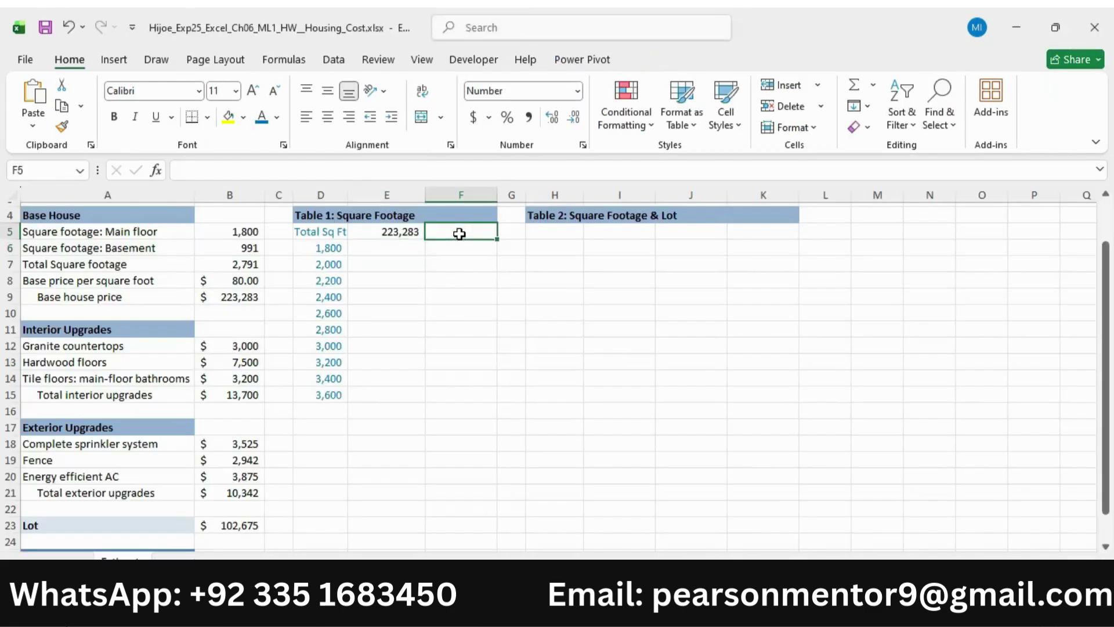
type("=")
scroll(277, 458, "down", 2)
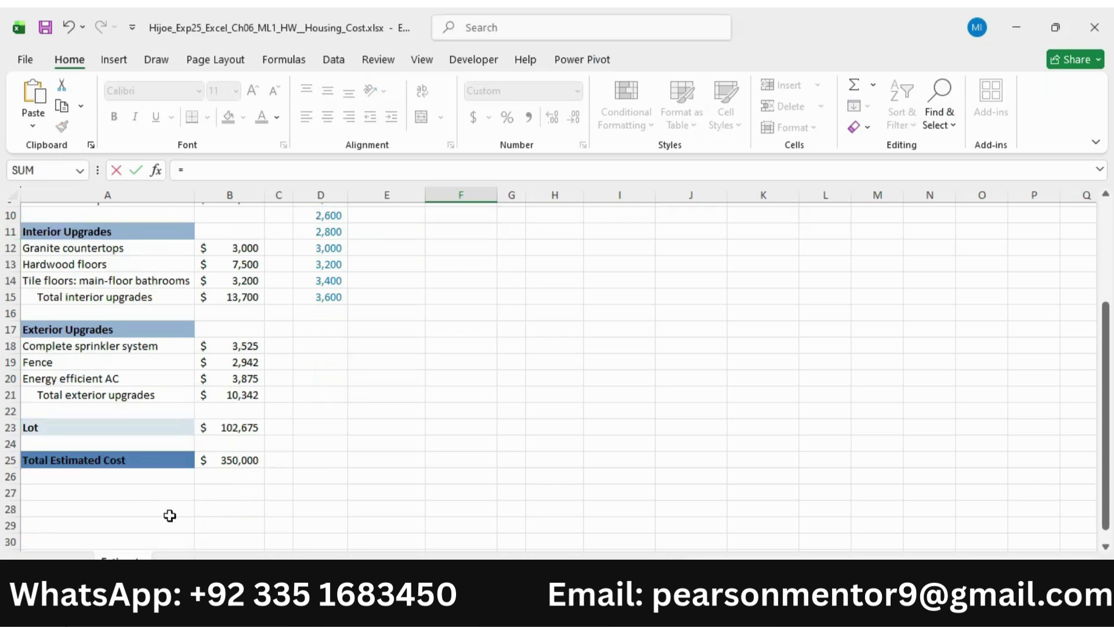
left_click(238, 464)
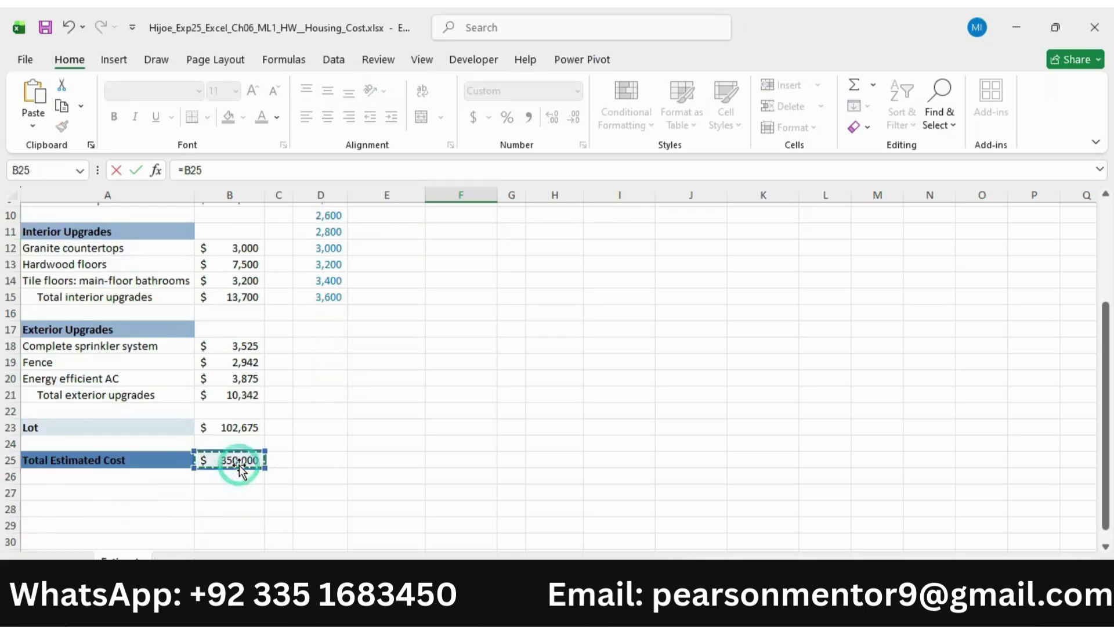
scroll(405, 360, "up", 3)
key("Return")
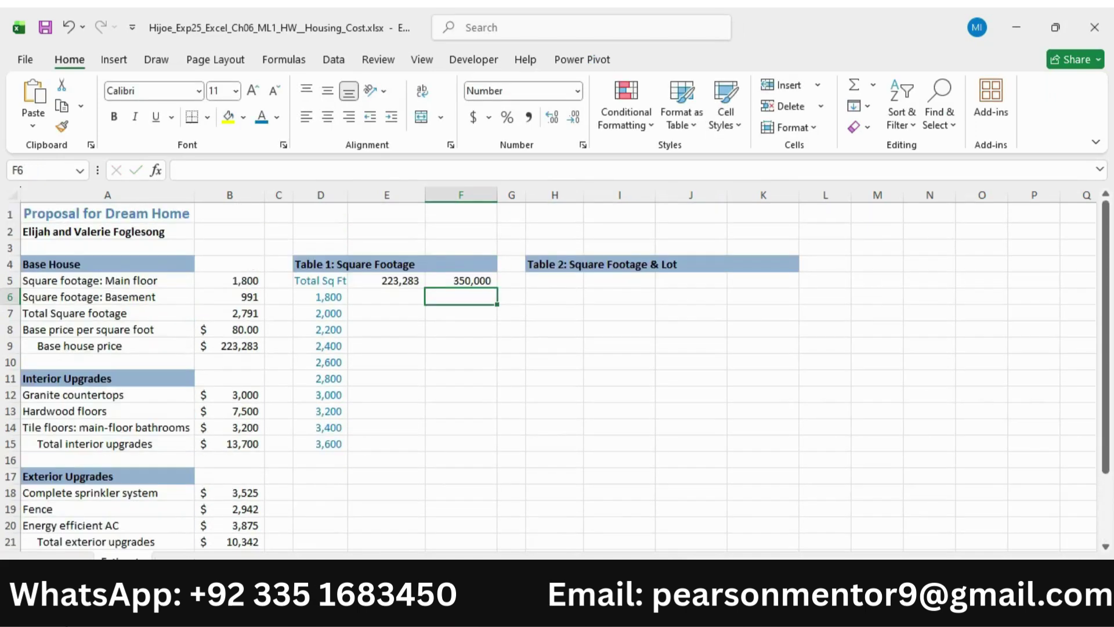
Switch to Word, shrink the step 6 instruction text to 9 pt and remove its highlight
key("alt+Tab")
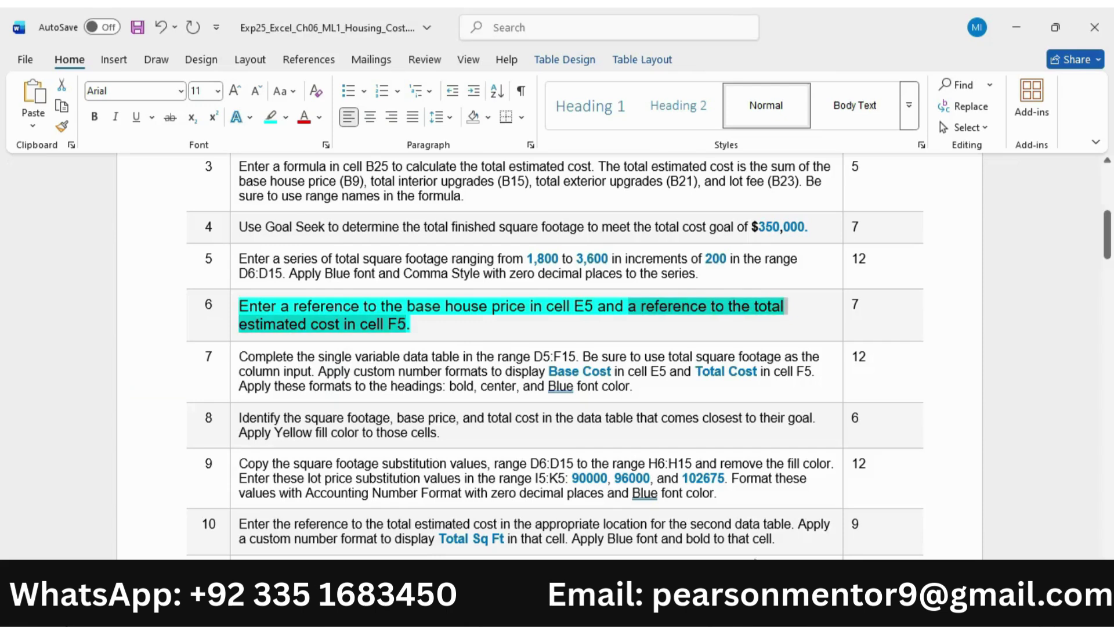
left_click(235, 318)
left_click(373, 263)
left_click(373, 263)
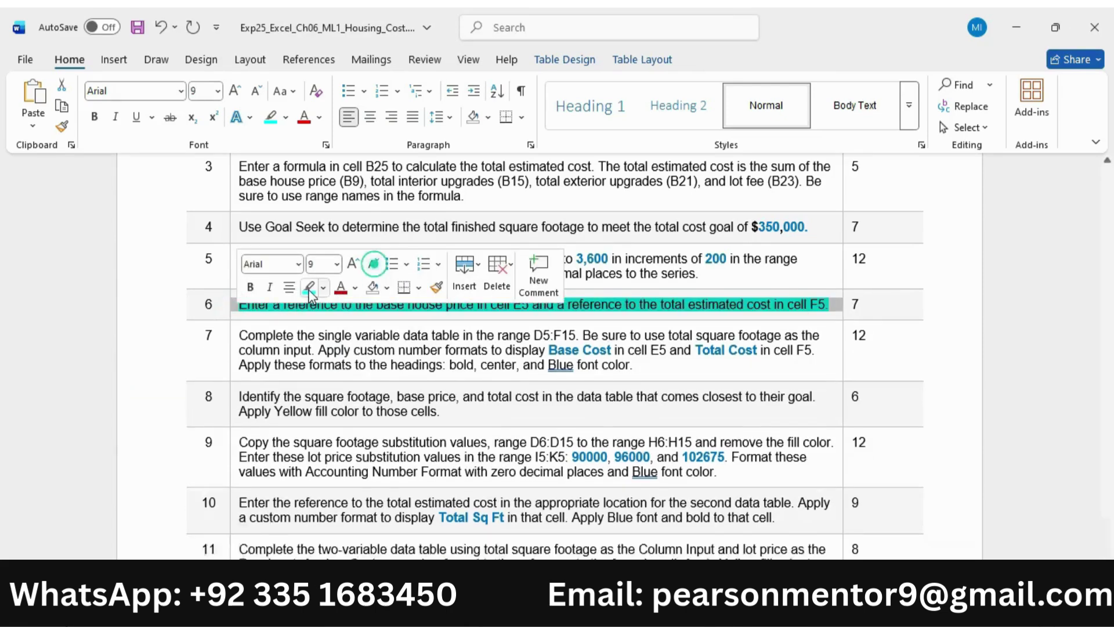
left_click(309, 287)
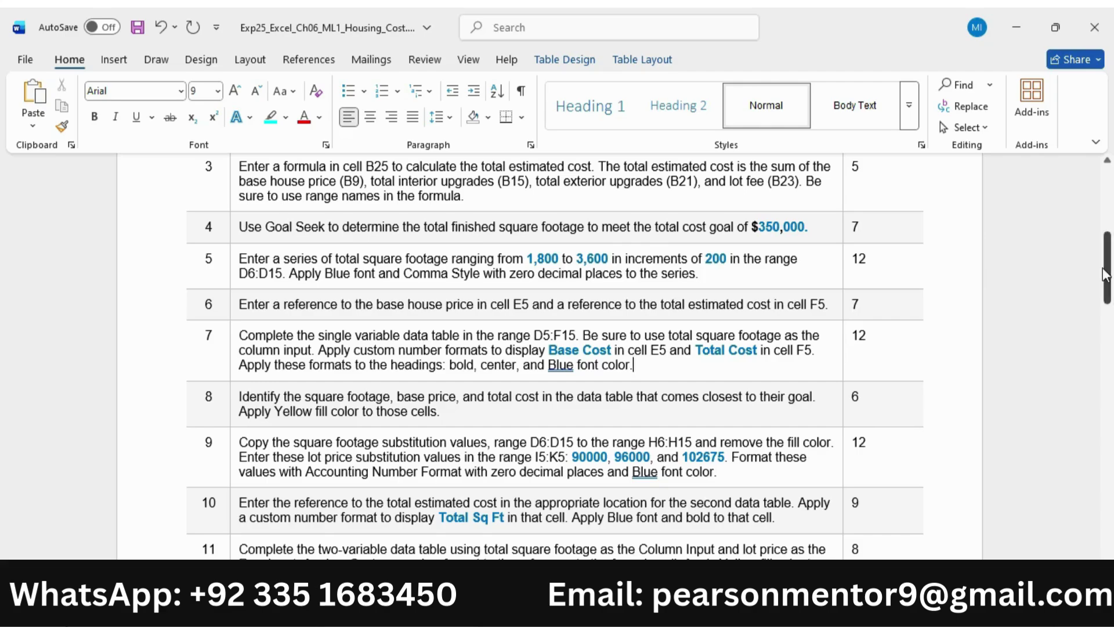
Enlarge the step 7 instruction about the single variable data table to 11 pt and highlight it in turquoise
left_click_drag(1107, 277, 1110, 374)
scroll(445, 299, "up", 12)
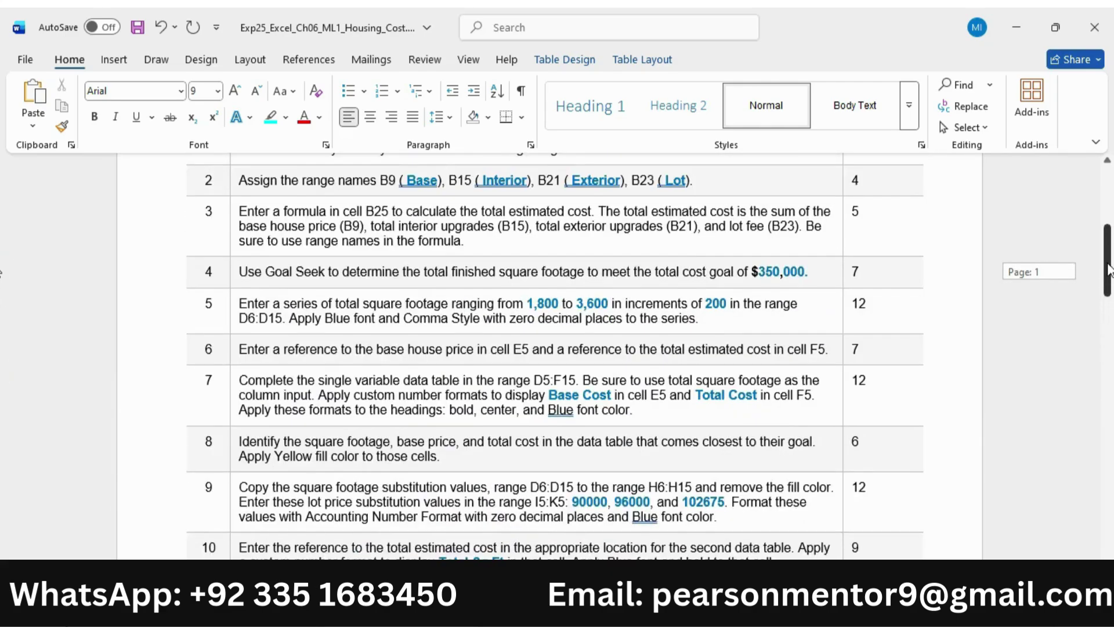
scroll(445, 299, "down", 2)
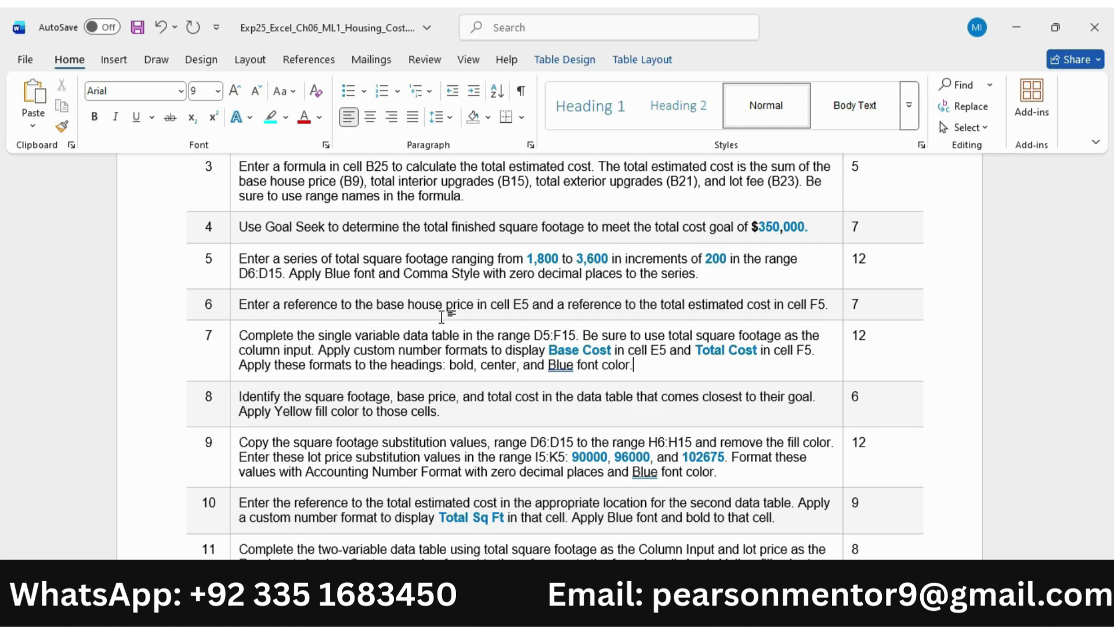
left_click(229, 355)
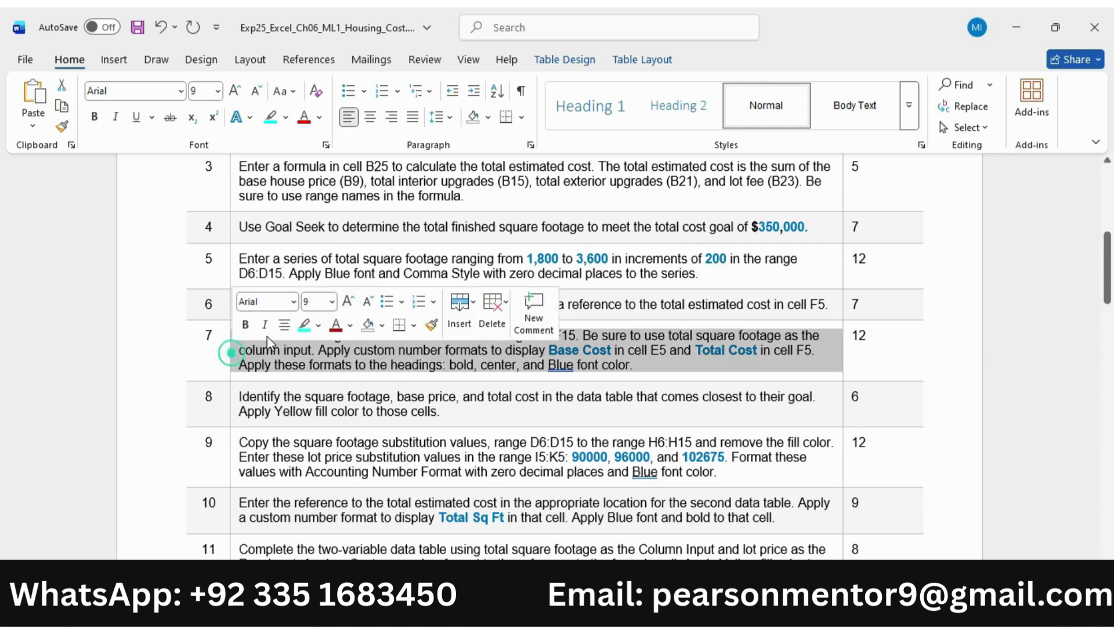
left_click(348, 303)
left_click(347, 303)
left_click(304, 326)
left_click(400, 372)
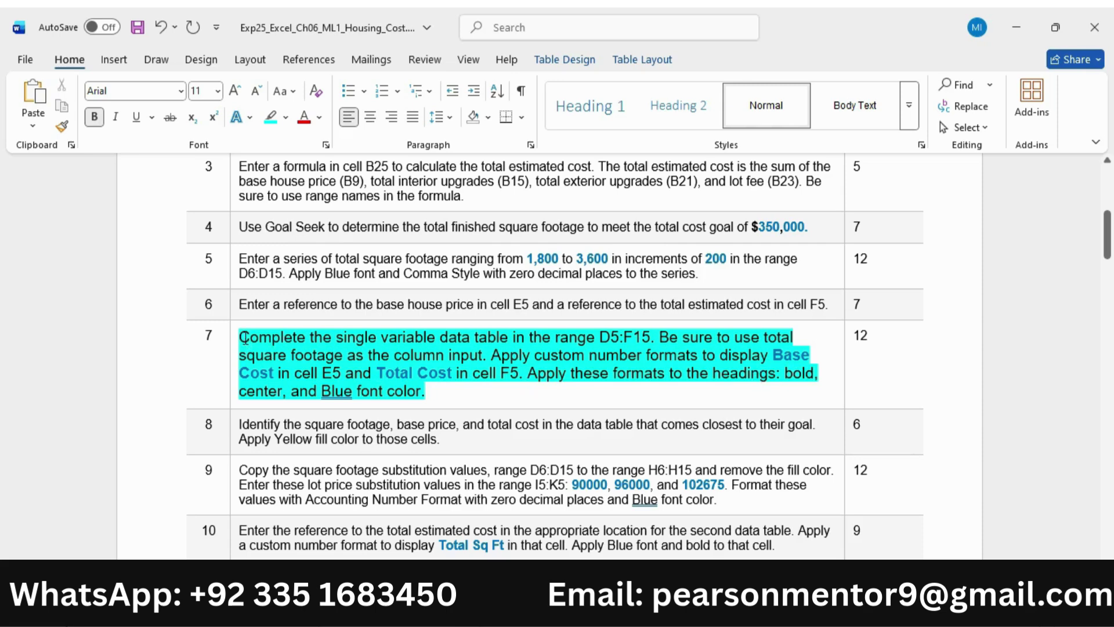
Copy the range reference D5:F15 from the step 7 instruction, switch to Excel and select that range
left_click_drag(241, 336, 648, 339)
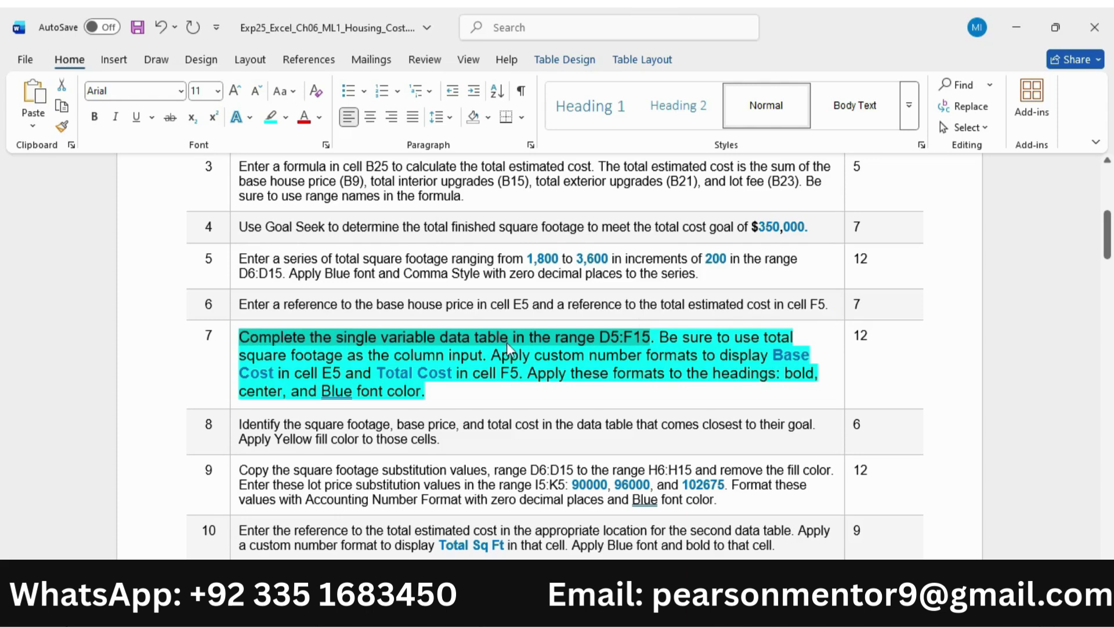
left_click_drag(604, 336, 650, 339)
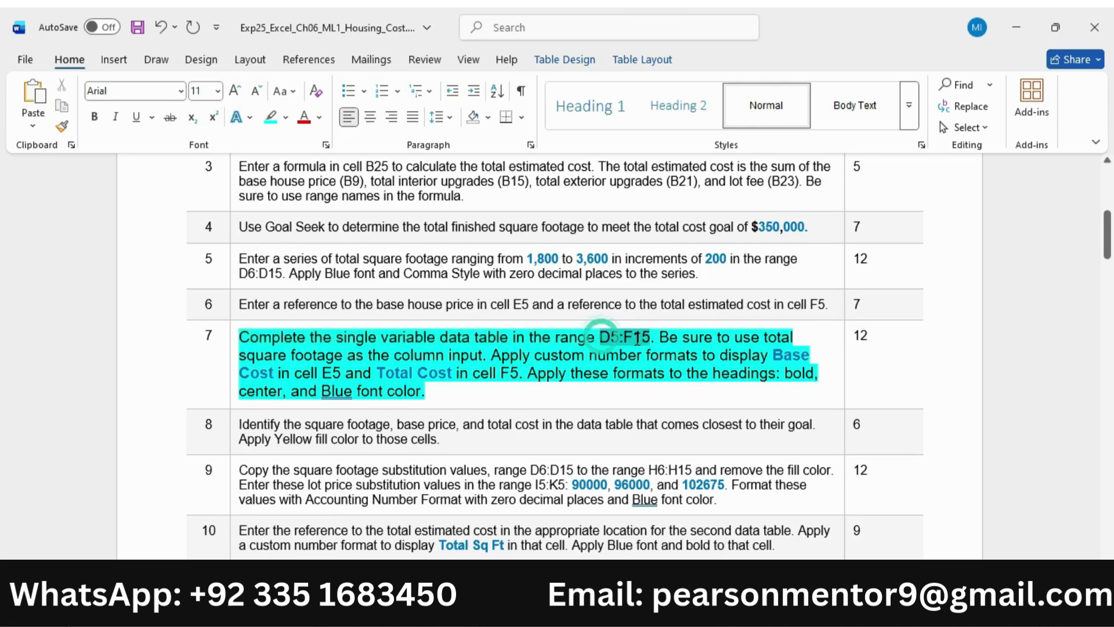
left_click(655, 606)
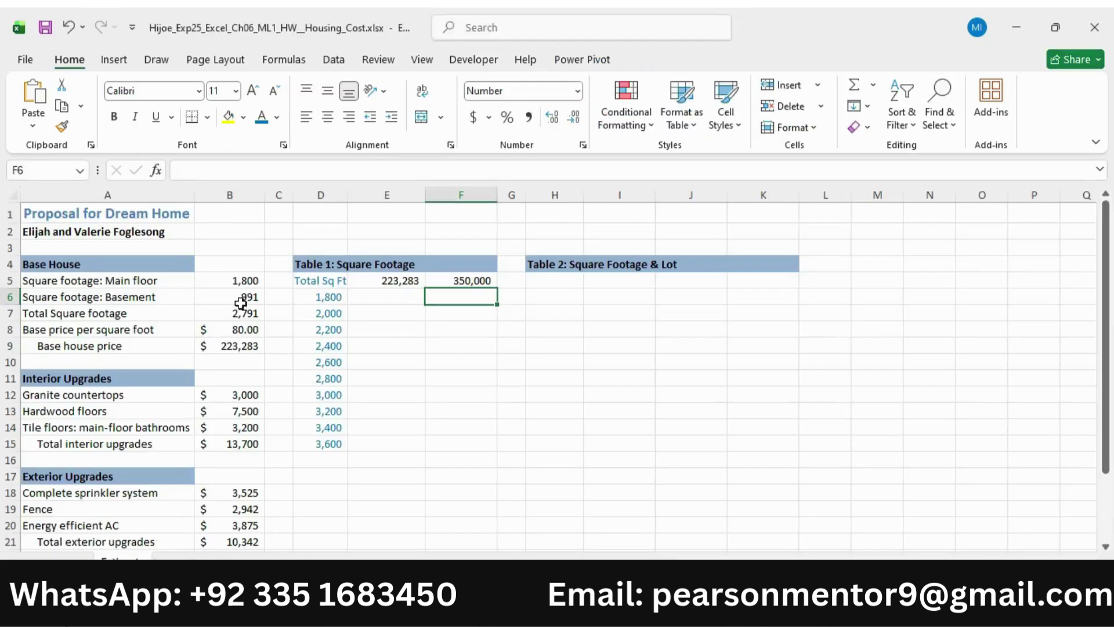
left_click(46, 169)
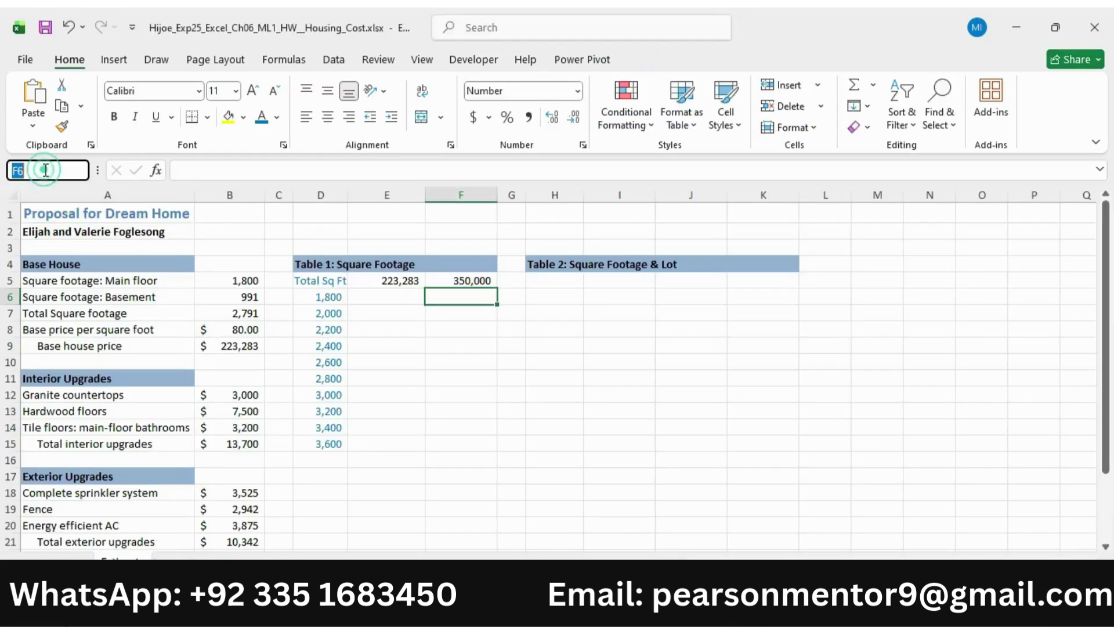
key("ctrl+v")
key("Return")
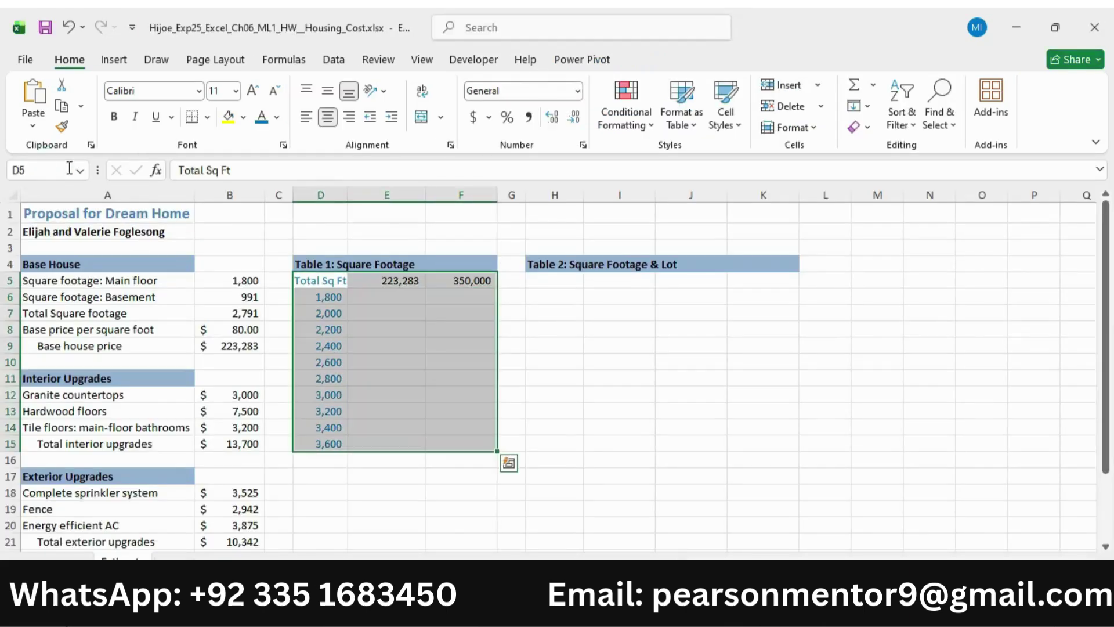
Open the What-If Data Table dialog for D5:F15 in Excel, switch to Word and select the step 7 sentence about the column input
key("alt+Tab")
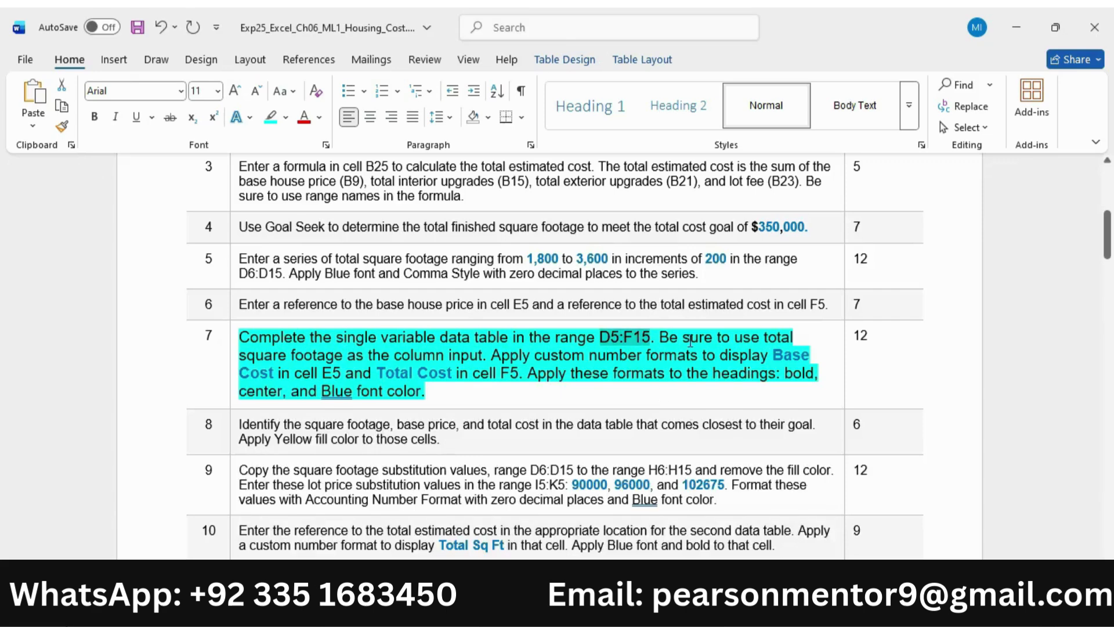
key("alt+Tab")
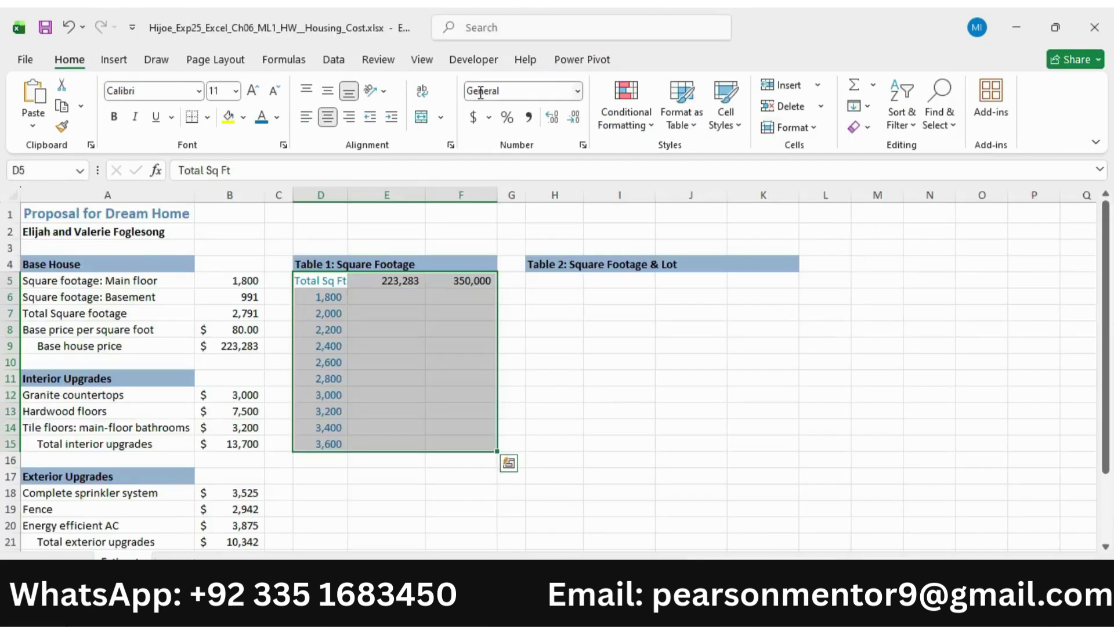
left_click(340, 67)
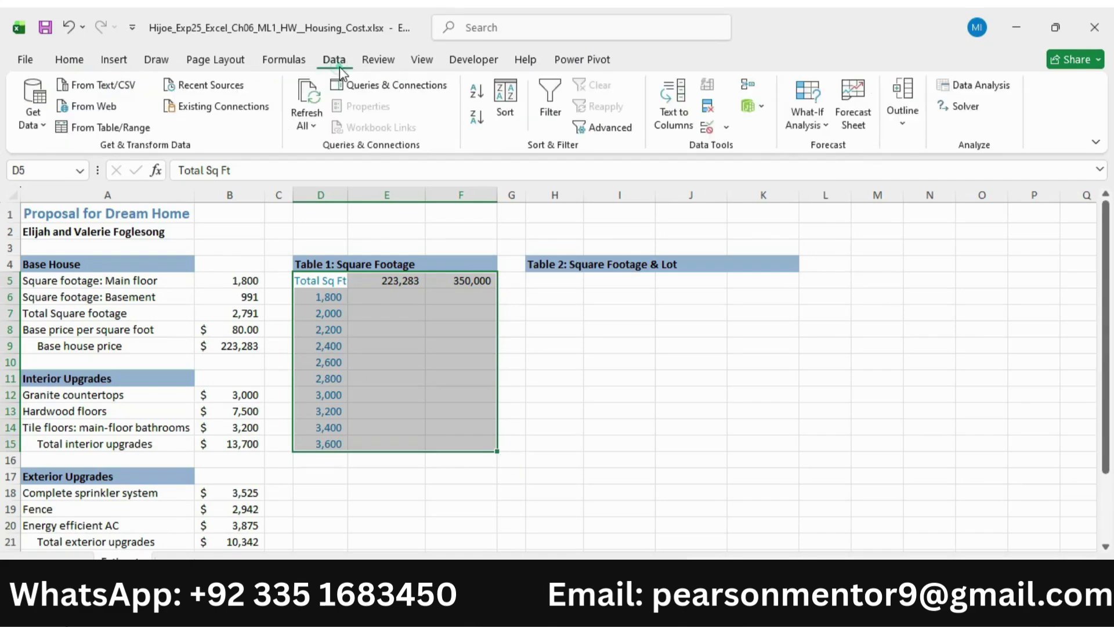
left_click(826, 123)
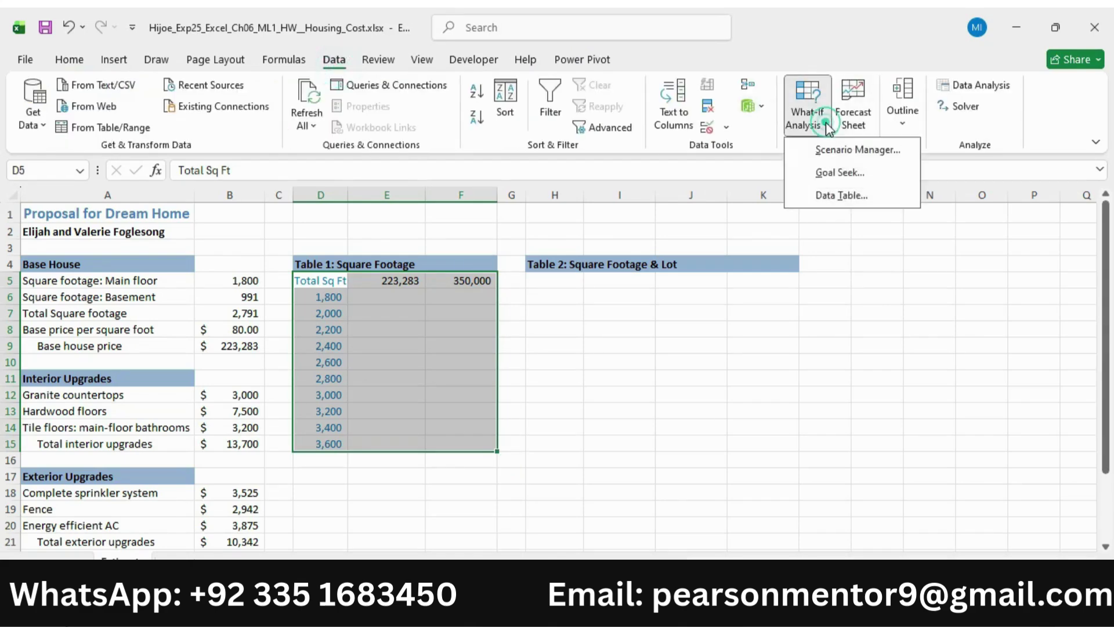
left_click(848, 193)
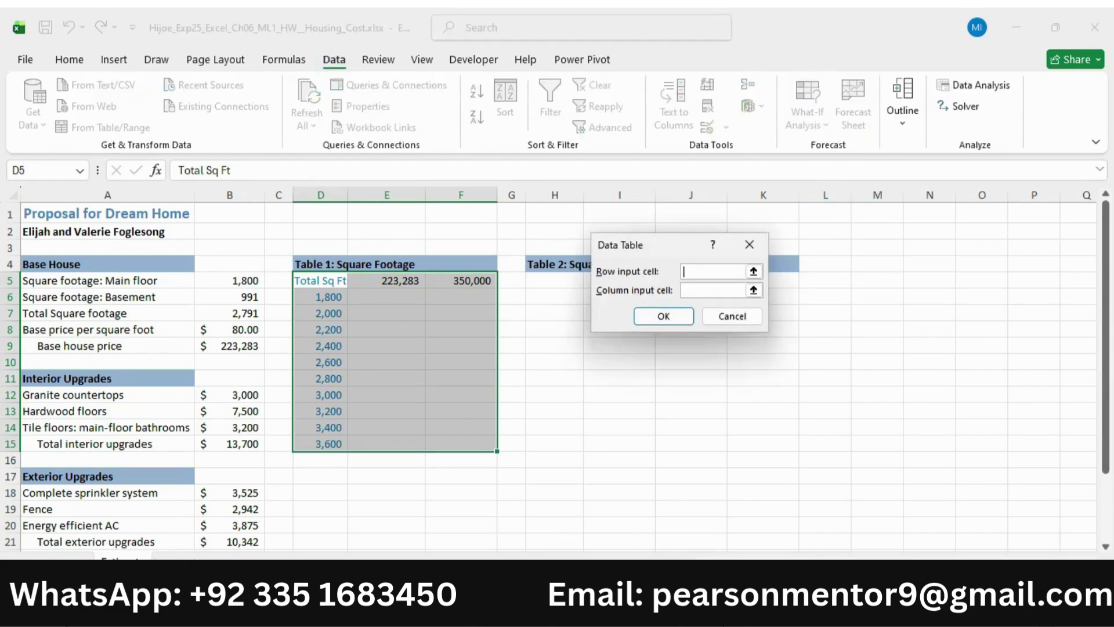
left_click(616, 609)
left_click_drag(661, 336, 468, 358)
left_click(249, 316)
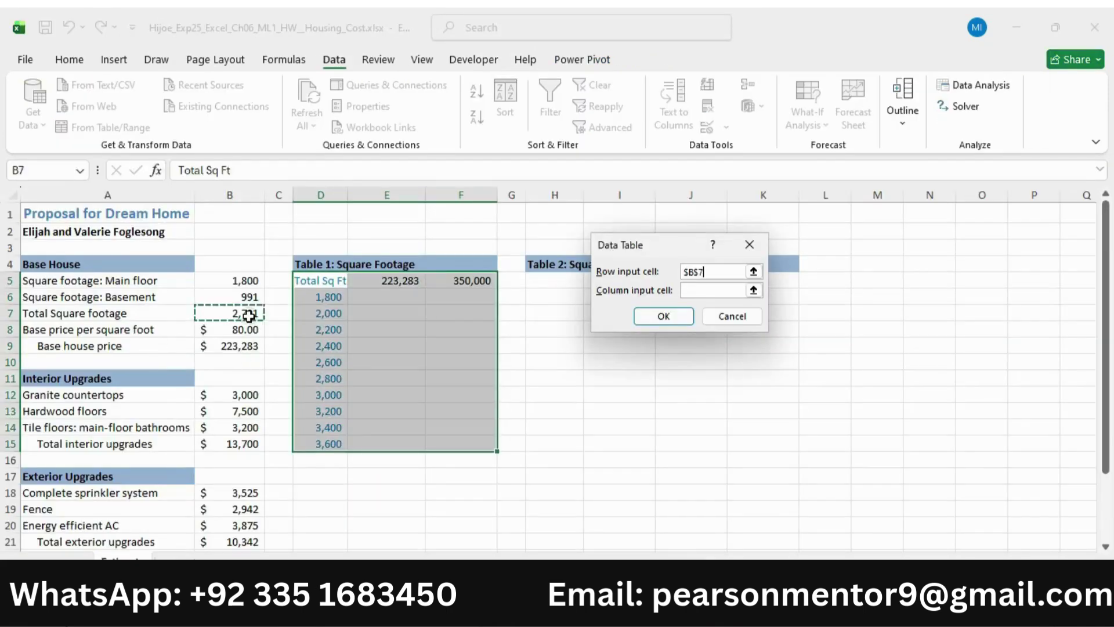
left_click_drag(718, 272, 640, 271)
key("BackSpace")
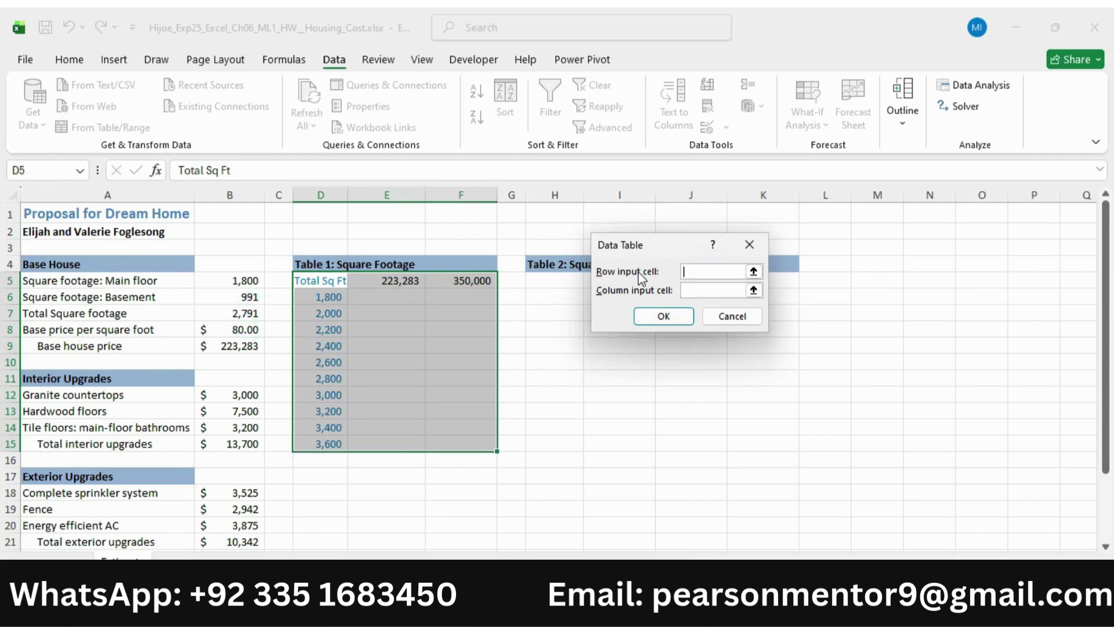
Set the column input cell to total square footage B7 and create the data table
left_click(685, 291)
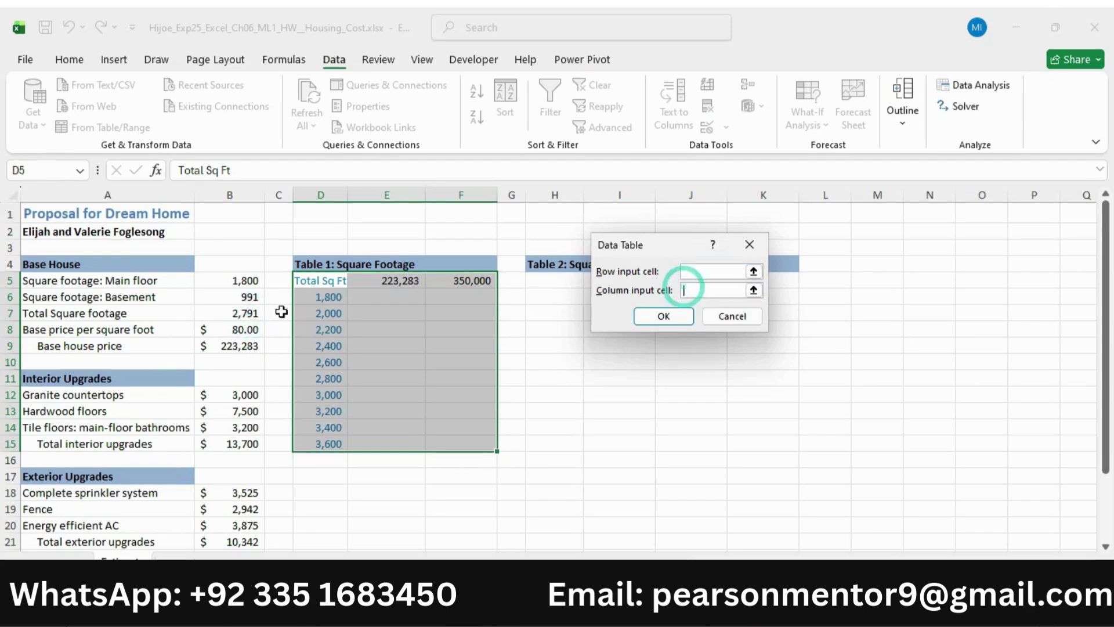
left_click(230, 314)
left_click(664, 318)
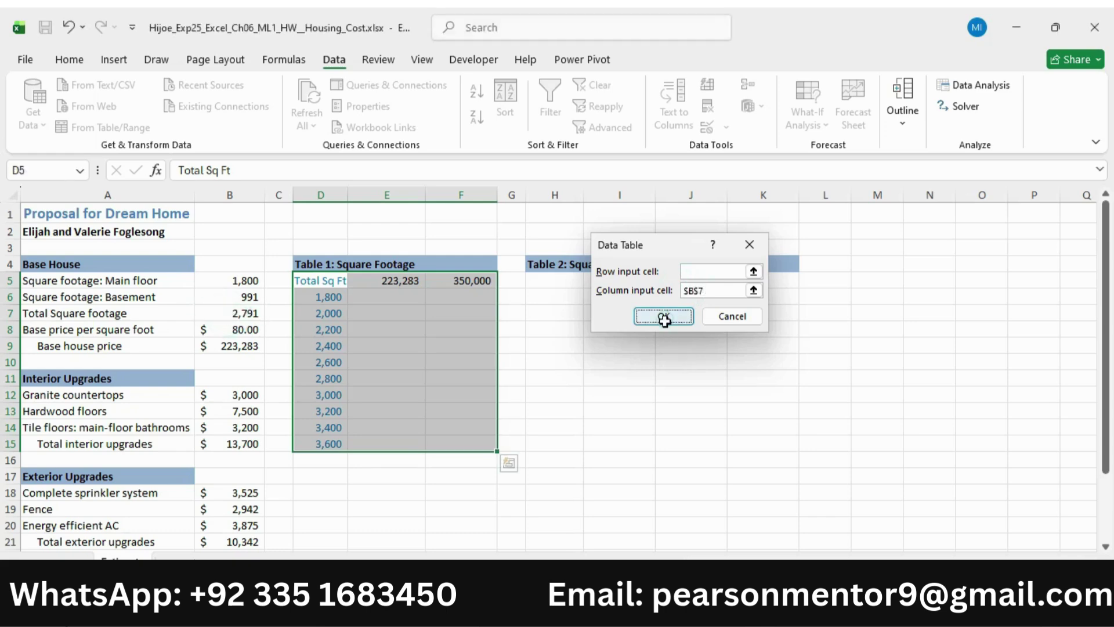
Switch to Word and replace the selected step 7 sentence about the column input with ".."
key("alt+Tab")
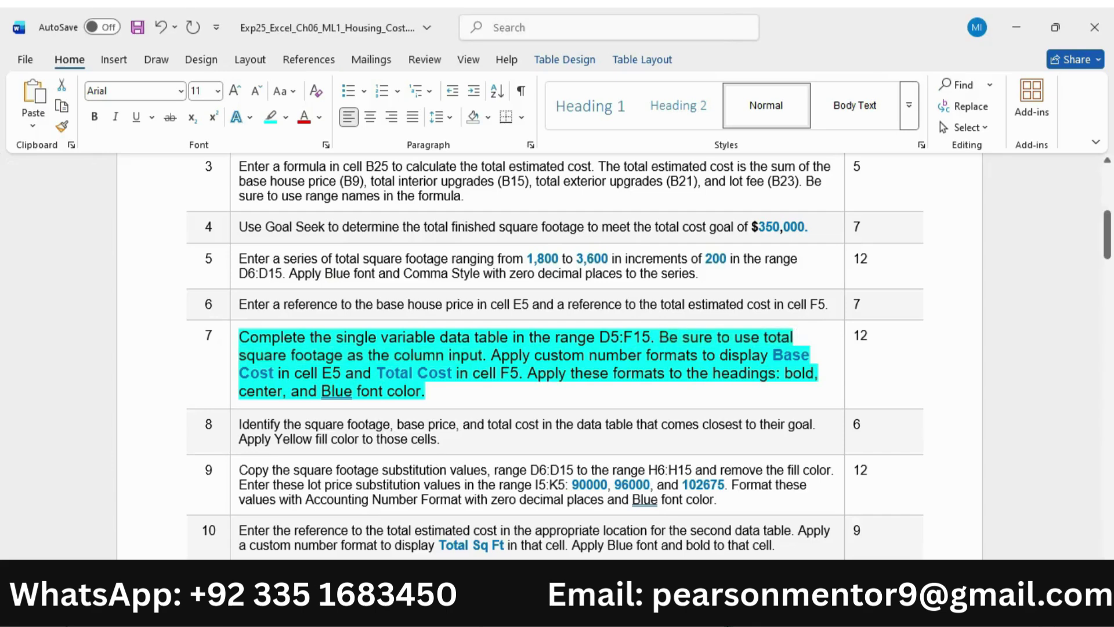
type("..")
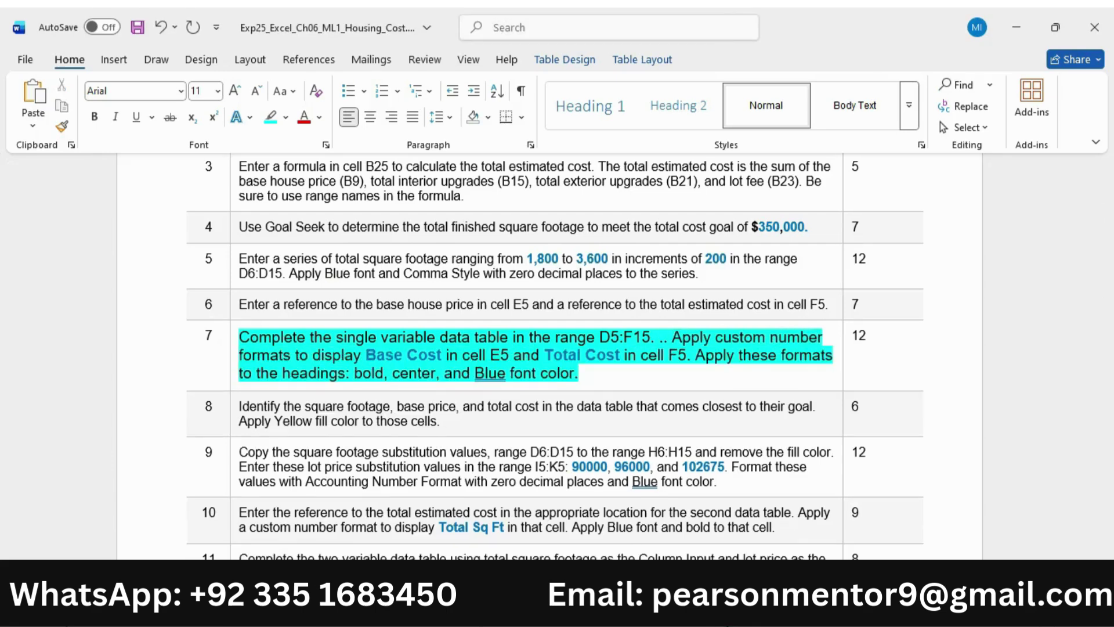
Undo the replacement of the step 7 column input sentence and copy the text Base Cost from that instruction
key("ctrl+z")
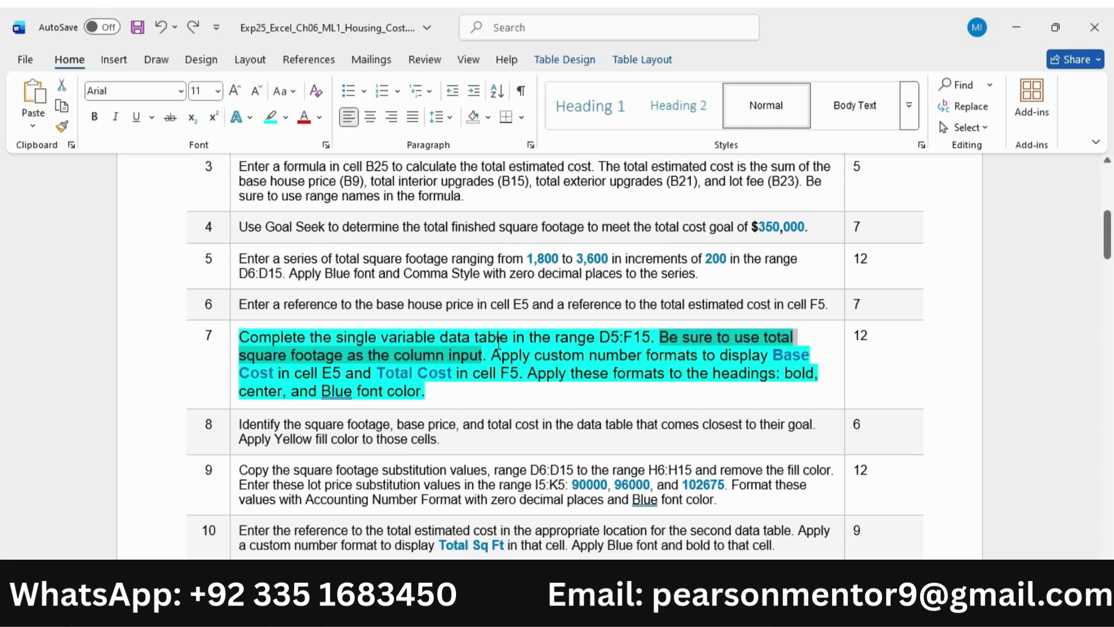
left_click_drag(490, 352, 333, 370)
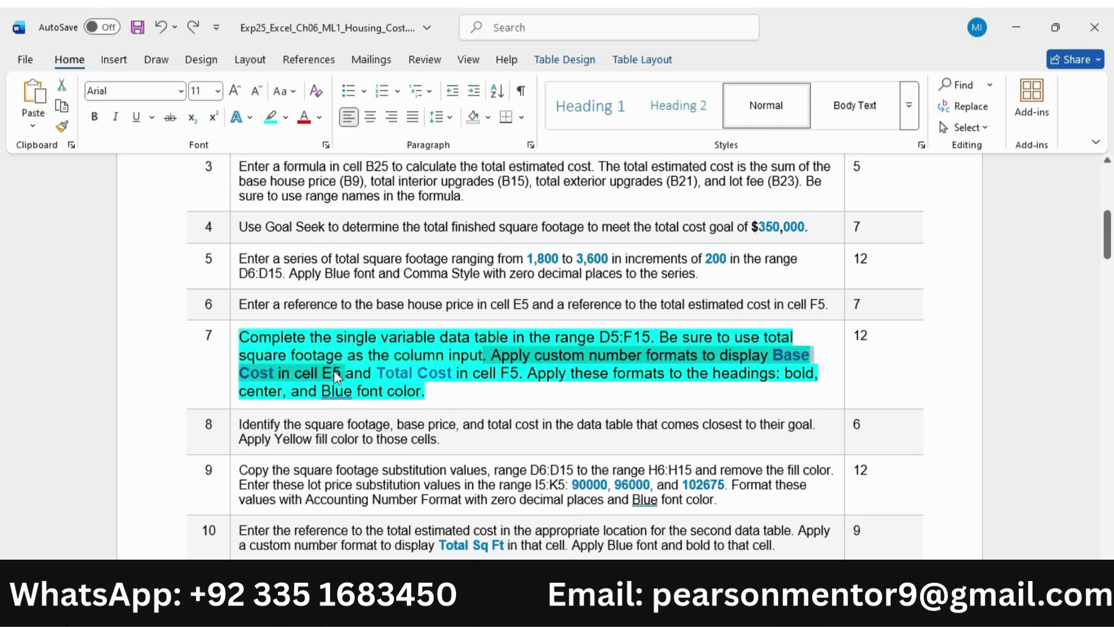
left_click_drag(773, 355, 271, 374)
Switch to Excel and enter the copied Base Cost as the custom number format code for cell E5
key("alt+Tab")
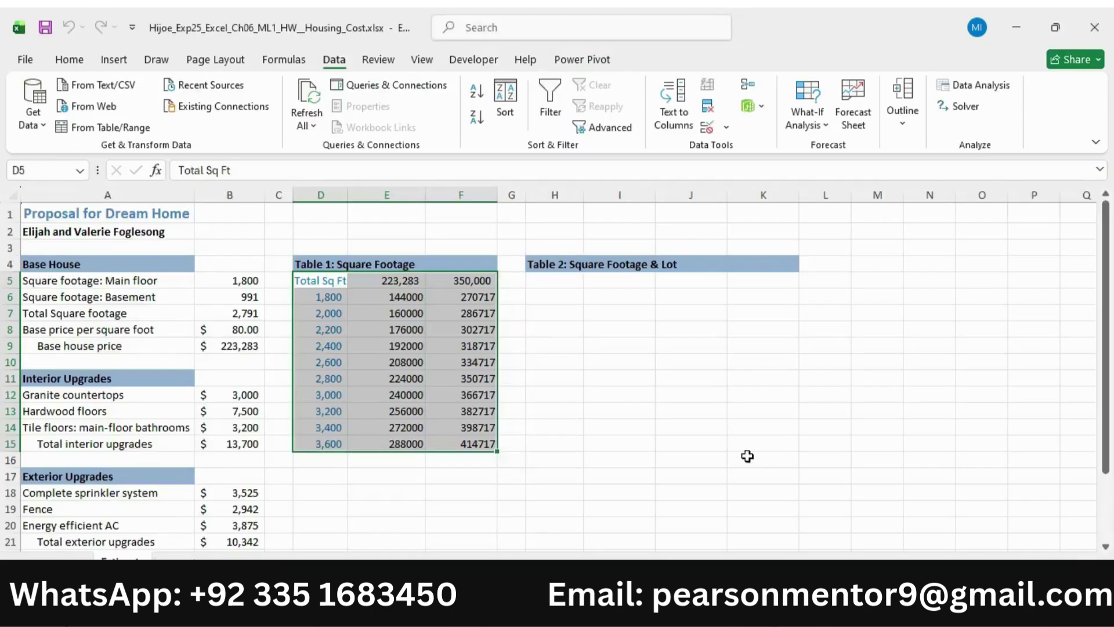
left_click(390, 283)
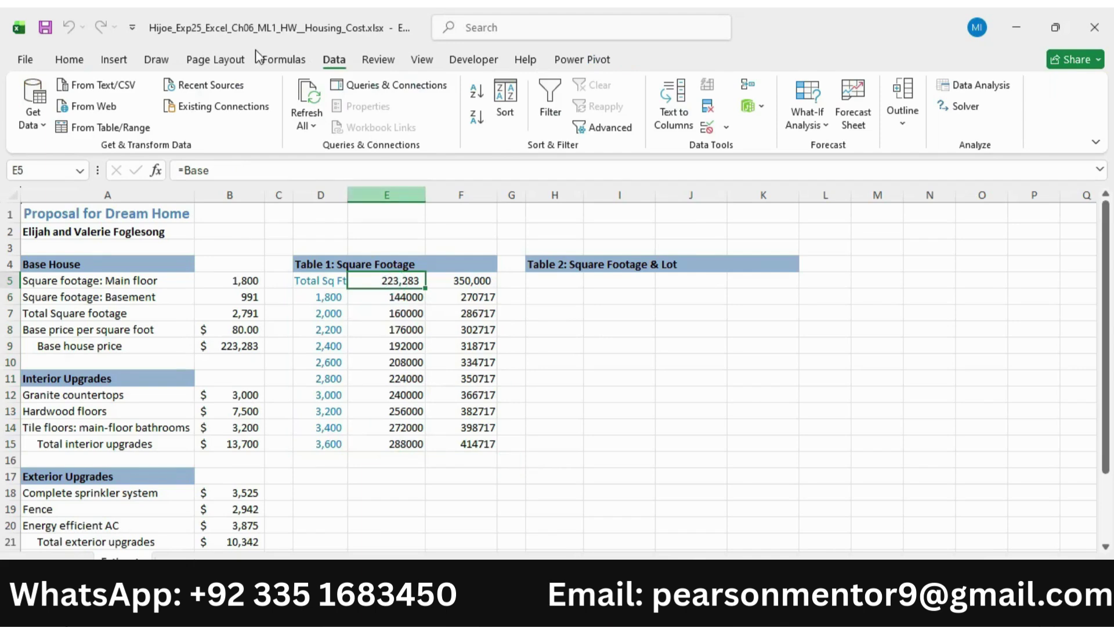
left_click(80, 60)
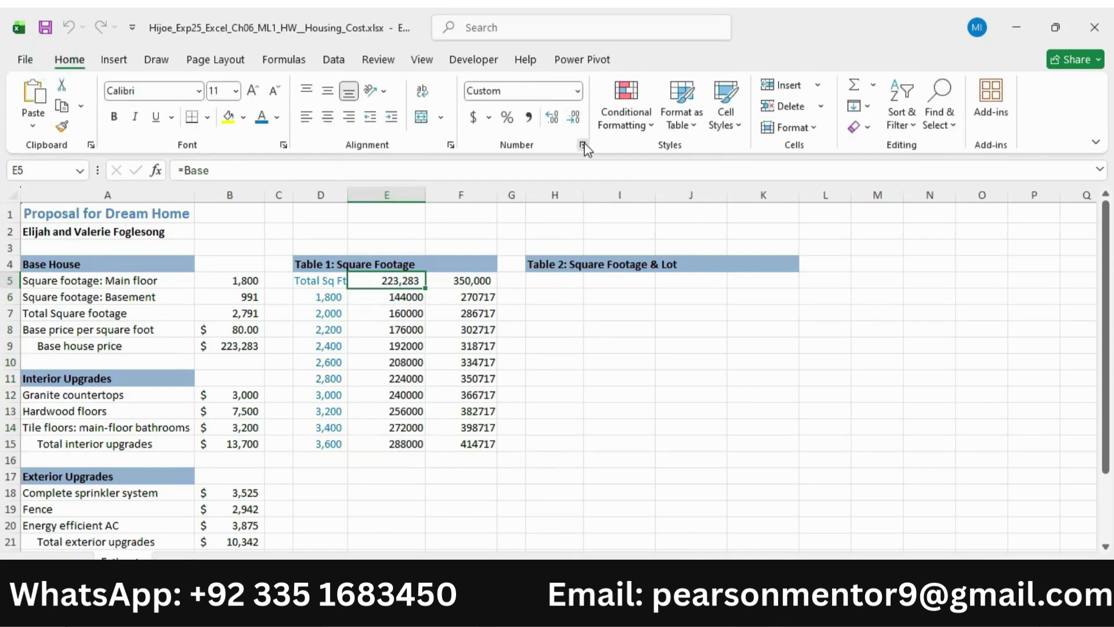
left_click(583, 142)
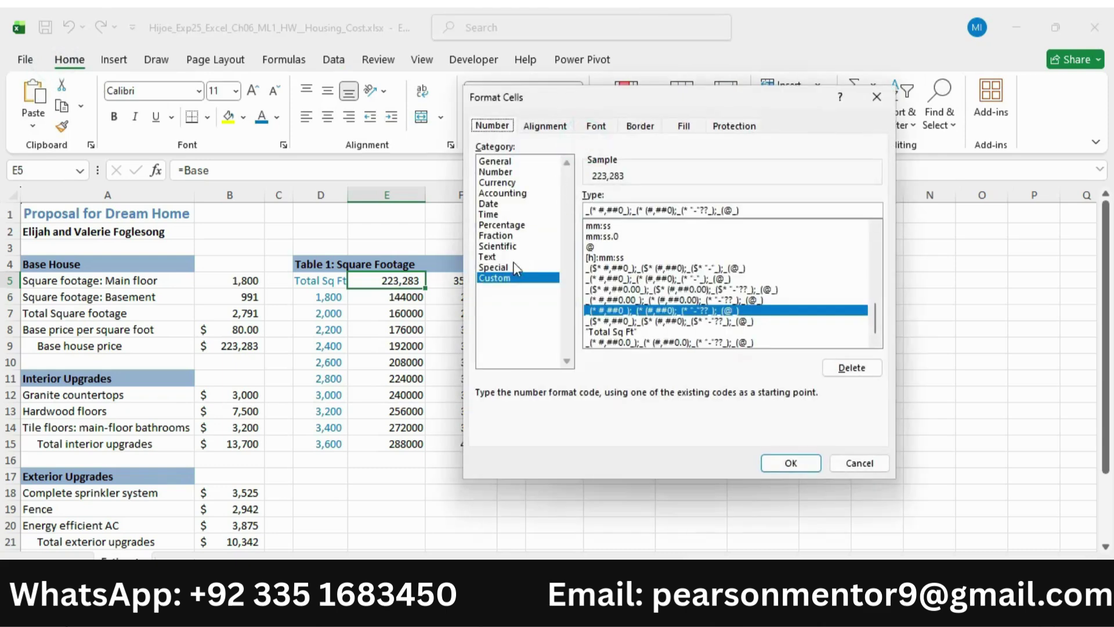
left_click(605, 247)
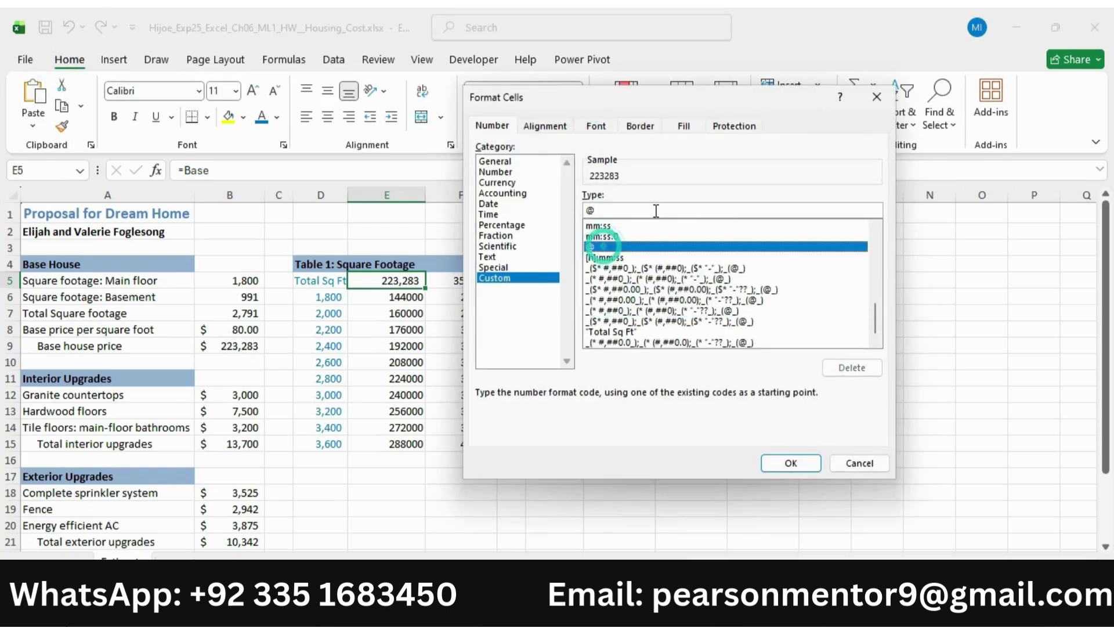
left_click_drag(648, 213, 567, 213)
key("ctrl+v")
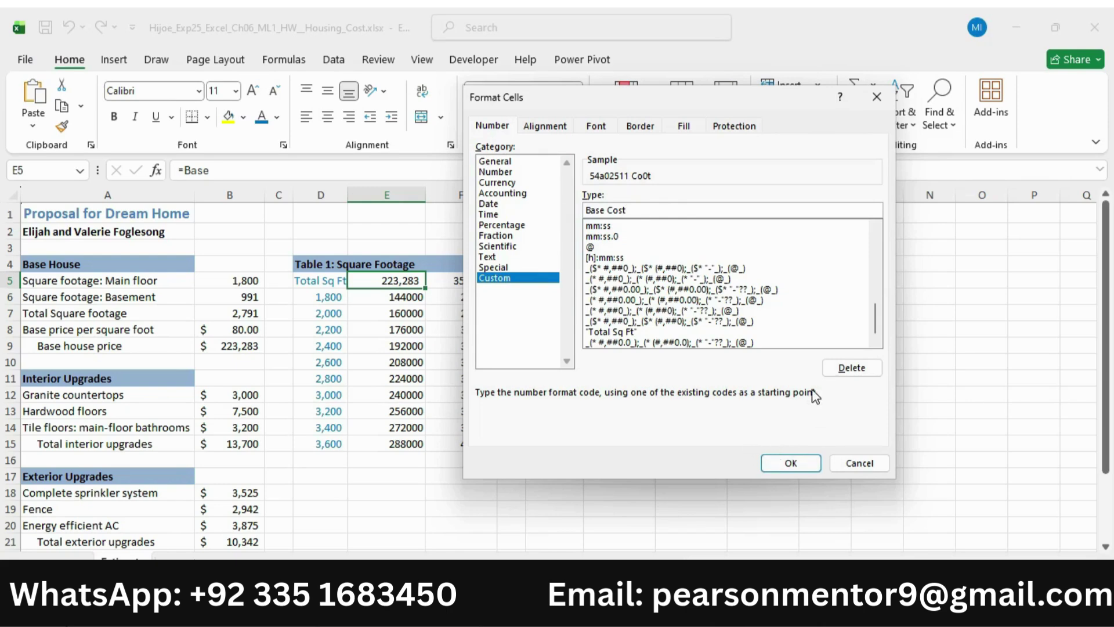
Replace E5's custom format code with "Base Cost" in quotation marks and apply it
key("BackSpace")
key("BackSpace")
key("BackSpace")
key("BackSpace")
key("BackSpace")
key("BackSpace")
key("BackSpace")
key("BackSpace")
key("BackSpace")
type("\"")
key("ctrl+v")
type("\"")
left_click(795, 467)
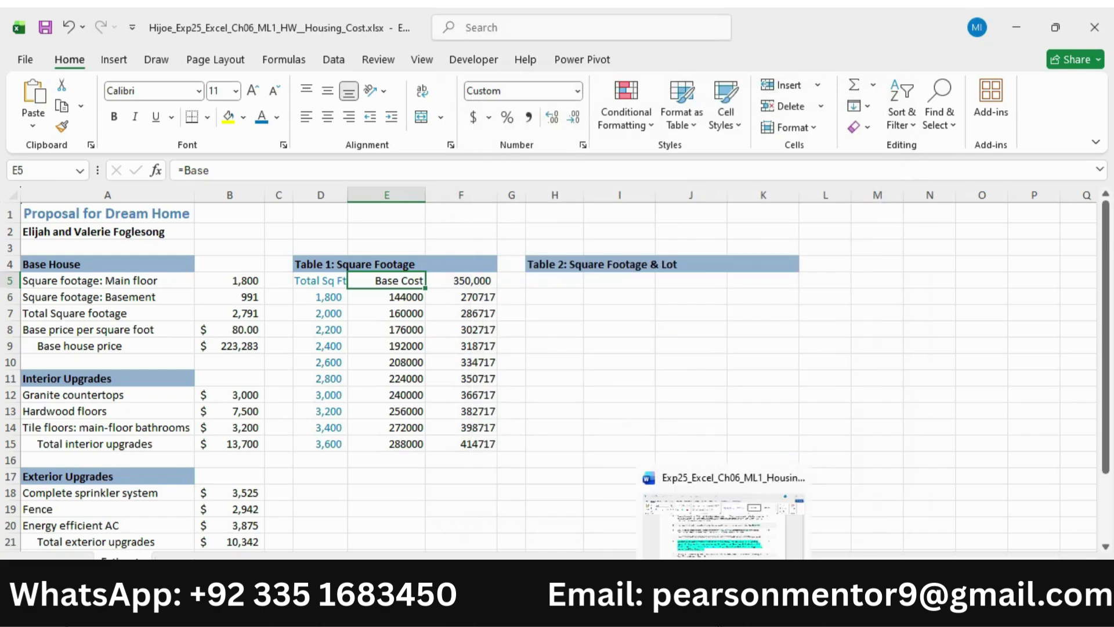
Consult step 7 in Word for the Total Cost heading and its target cell, and select cell F5 in Excel
left_click(724, 605)
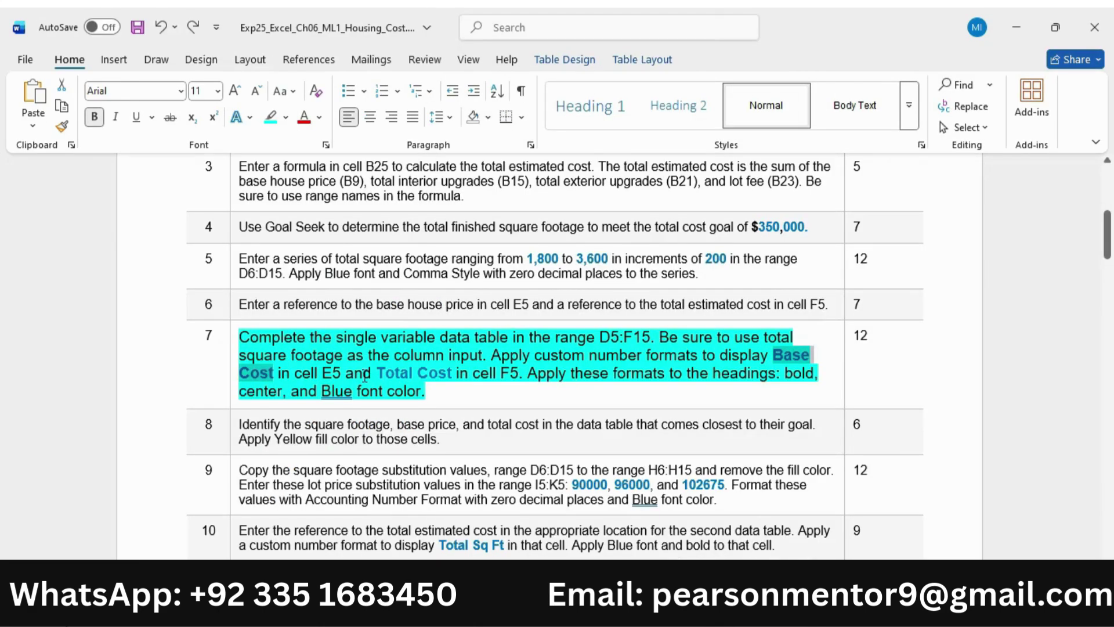
left_click_drag(325, 374, 453, 375)
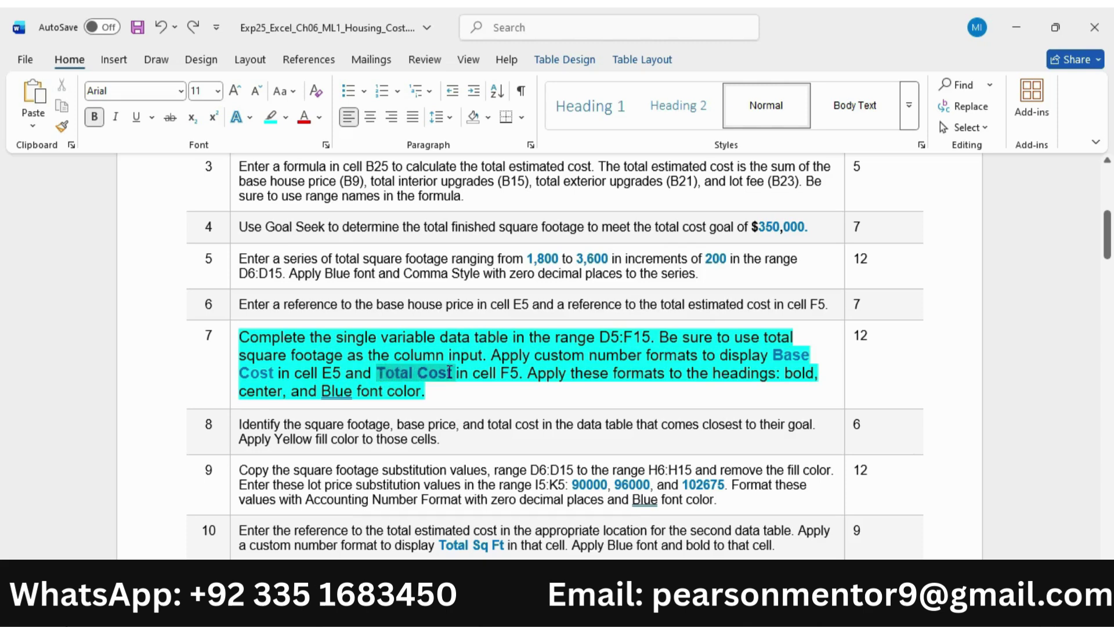
key("alt+Tab")
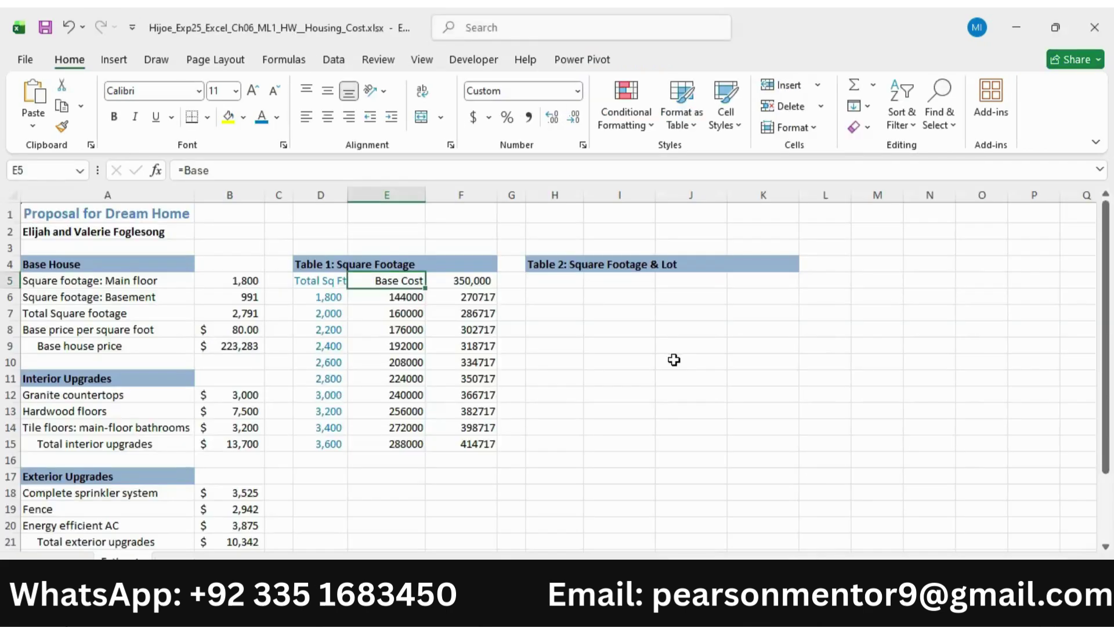
left_click(474, 282)
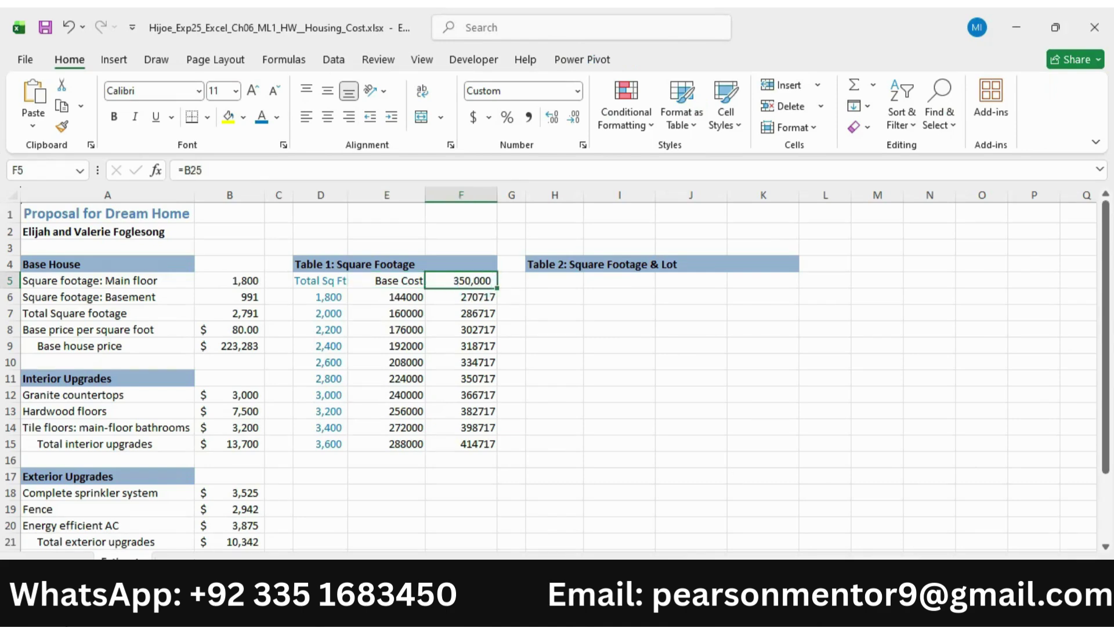
key("alt+Tab")
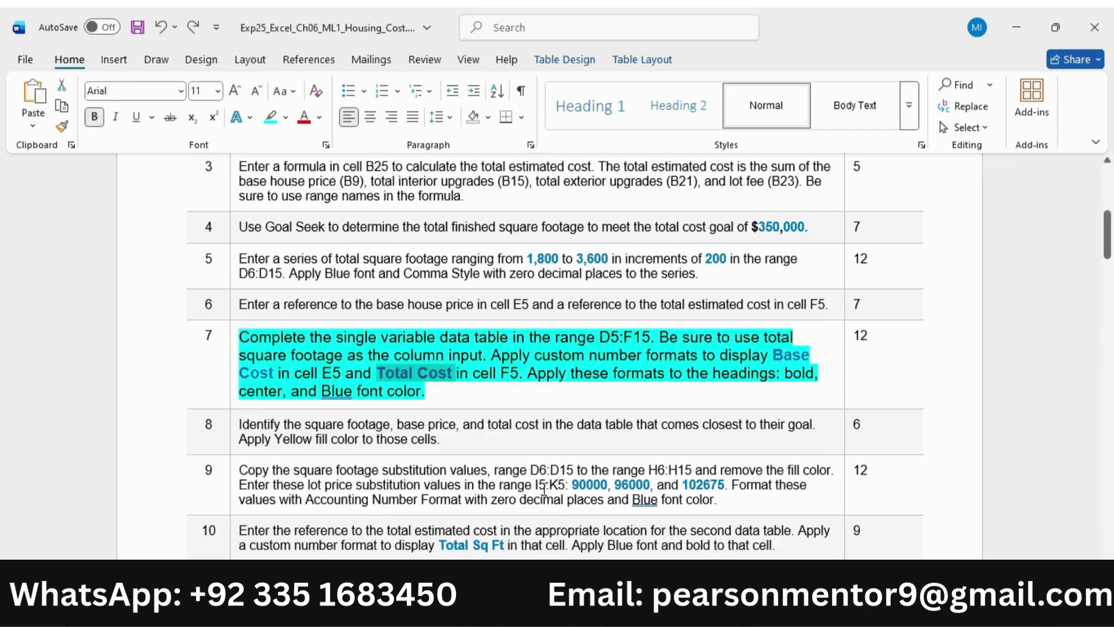
left_click_drag(499, 371, 518, 372)
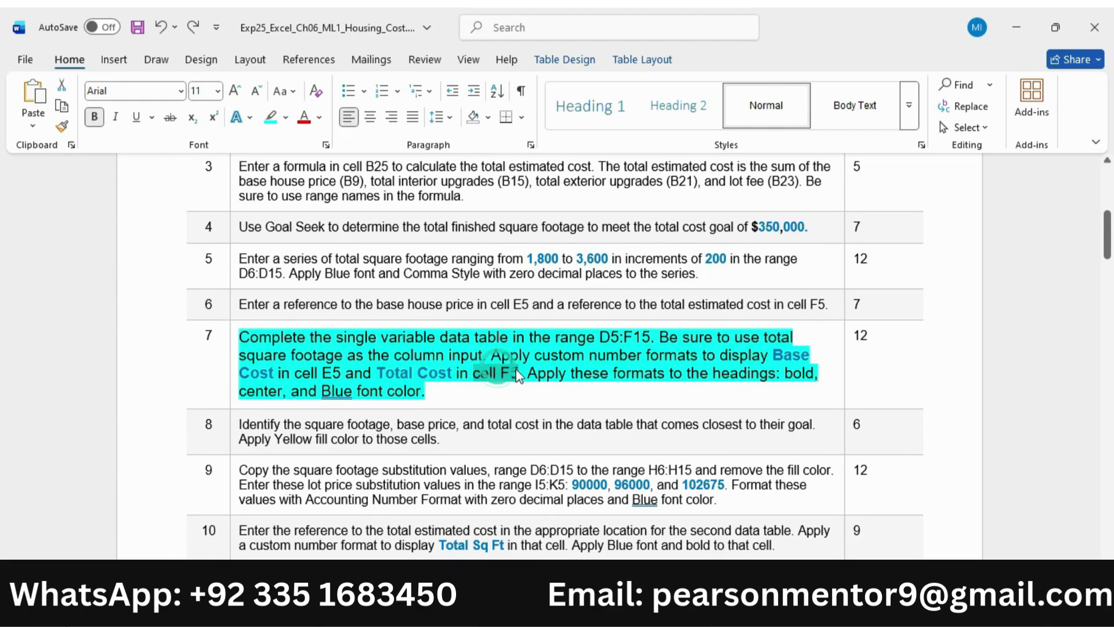
Switch to Excel and apply the custom number format "Total Cost", including the quotation marks, to cell F5
key("alt+Tab")
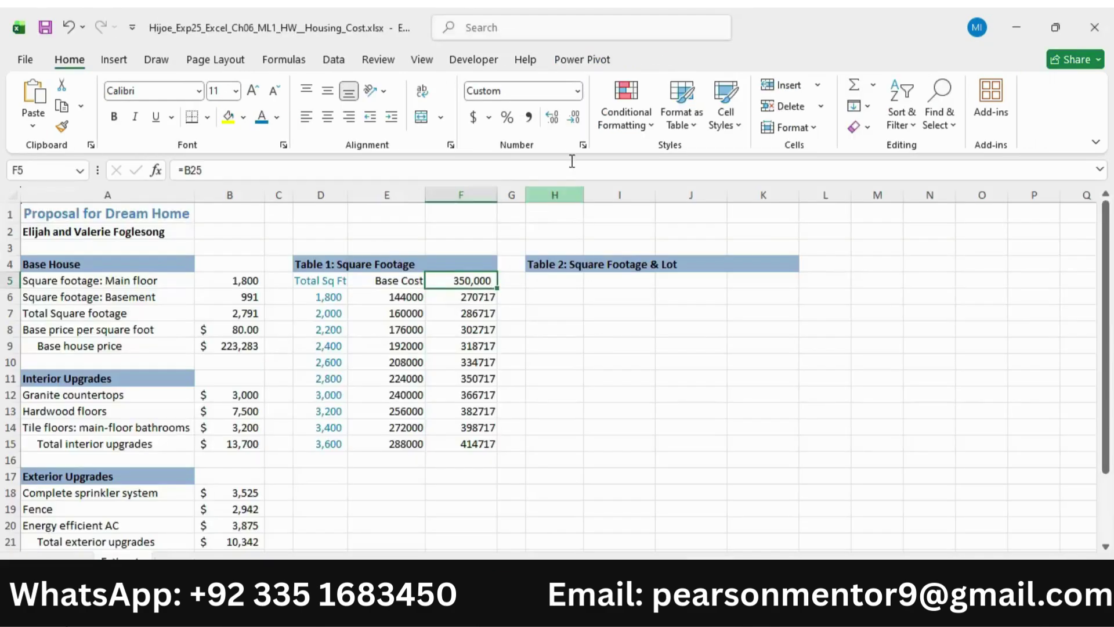
left_click(583, 144)
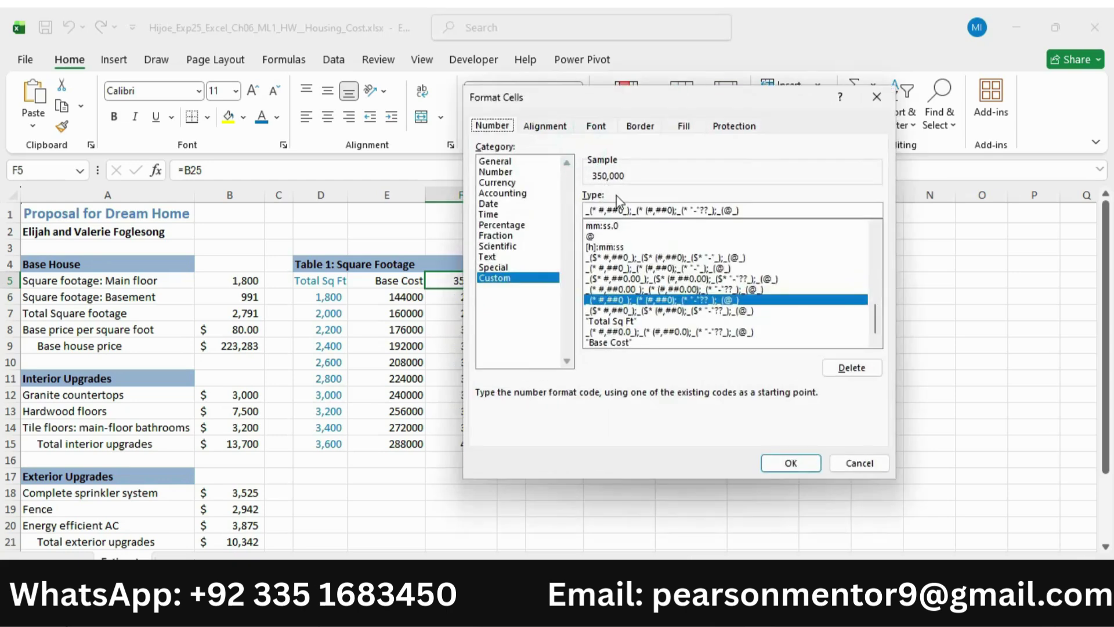
left_click(601, 237)
left_click_drag(649, 211, 547, 215)
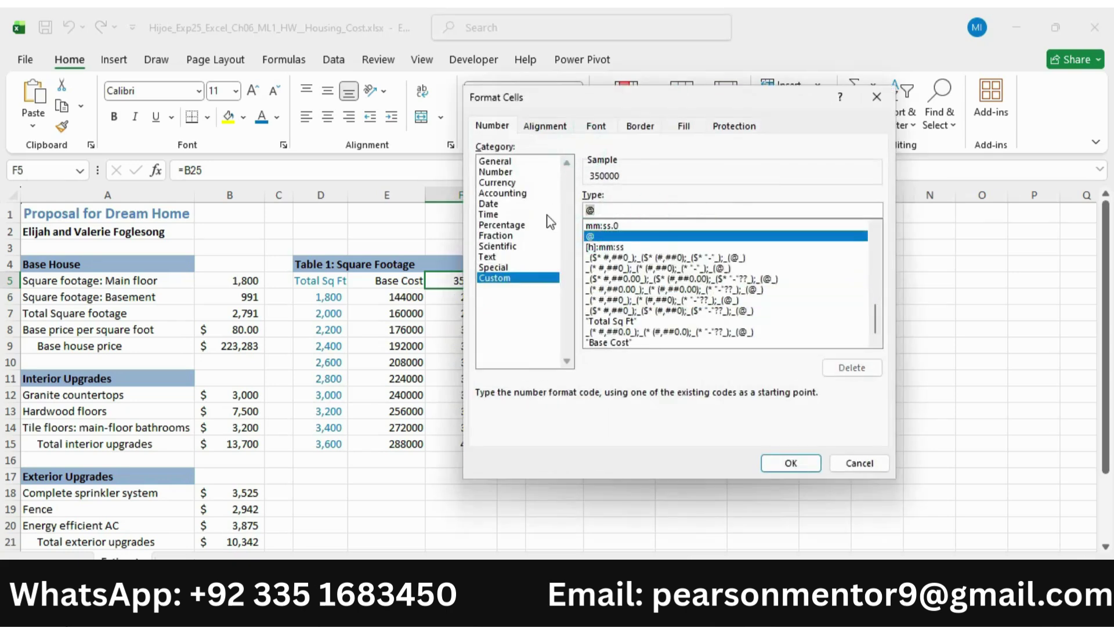
key("BackSpace")
type("\"Total Cost ")
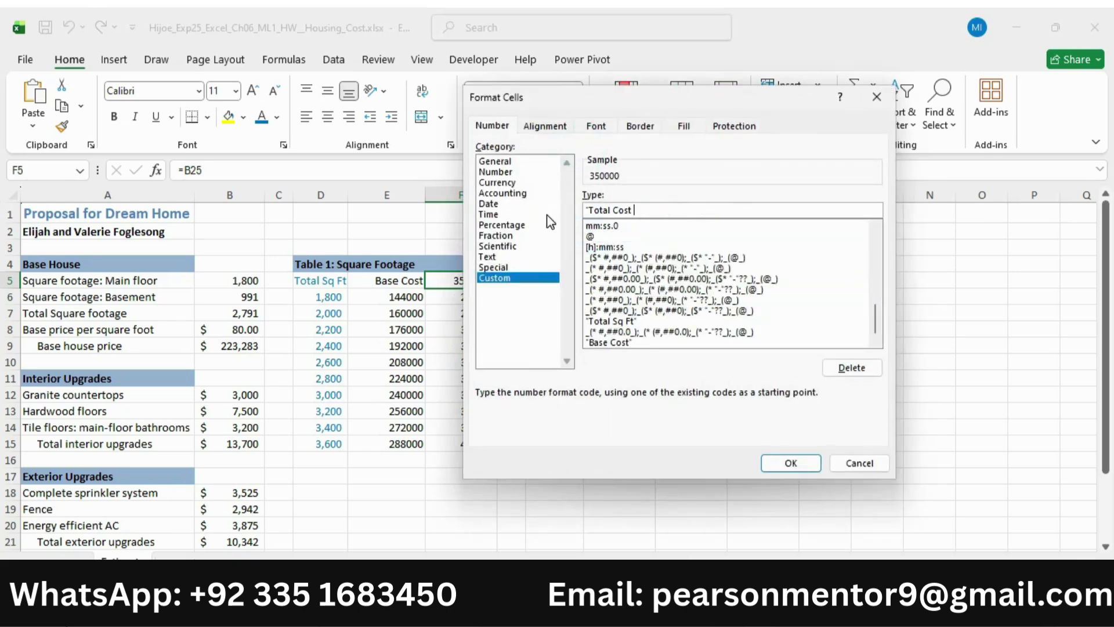
type("\"")
left_click(787, 450)
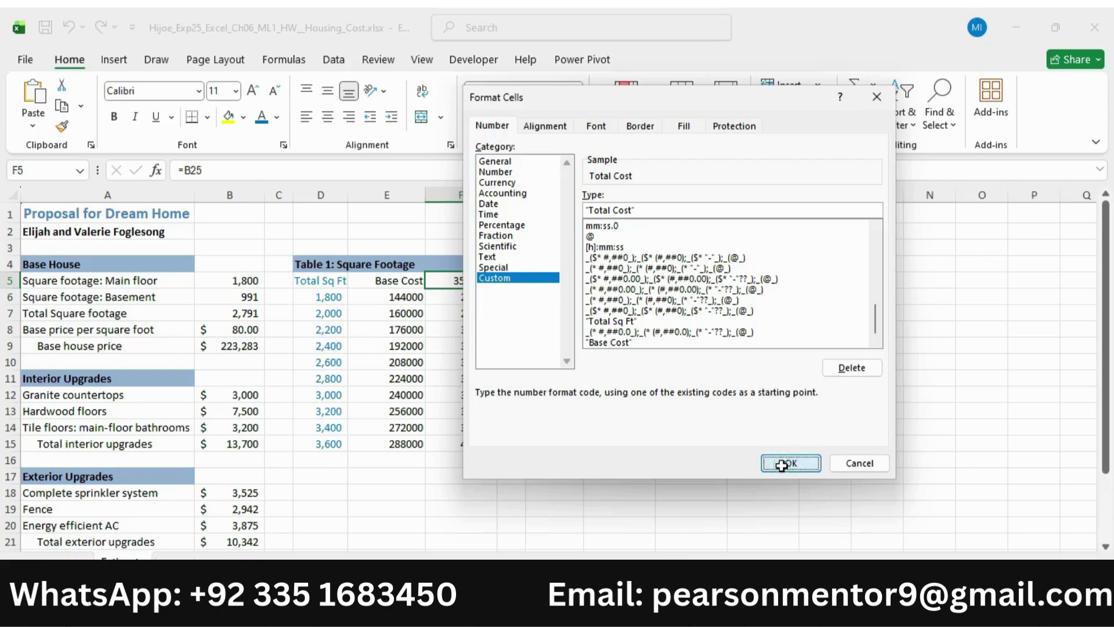
left_click(779, 462)
Check the step 7 heading formats in Word and apply bold, center alignment and Blue font color to D5:F5 in Excel
left_click(627, 607)
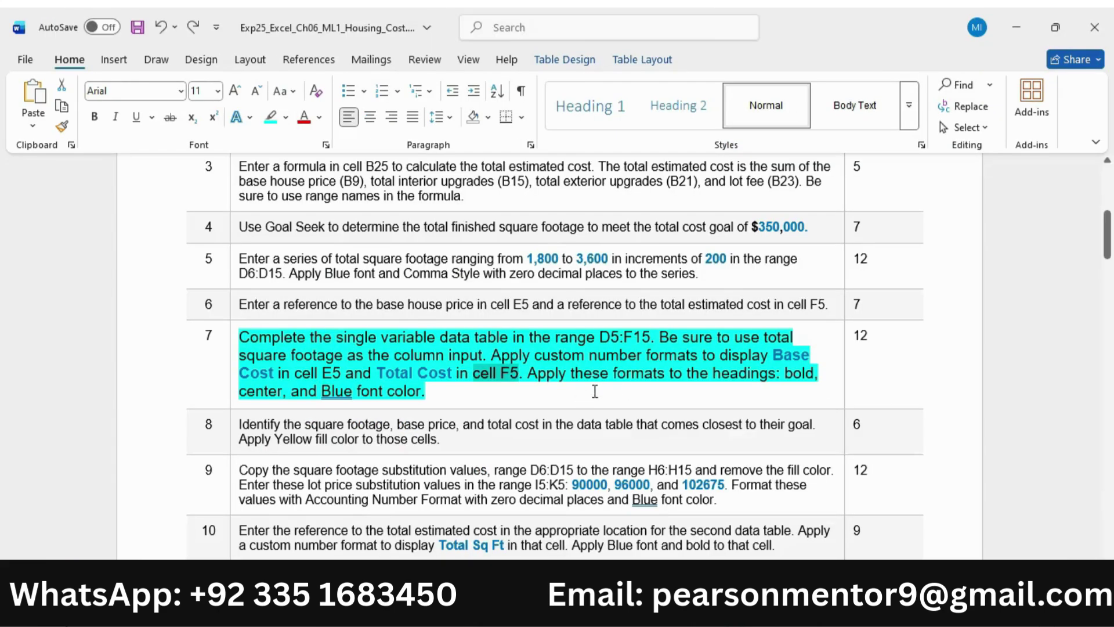
left_click_drag(529, 372, 402, 393)
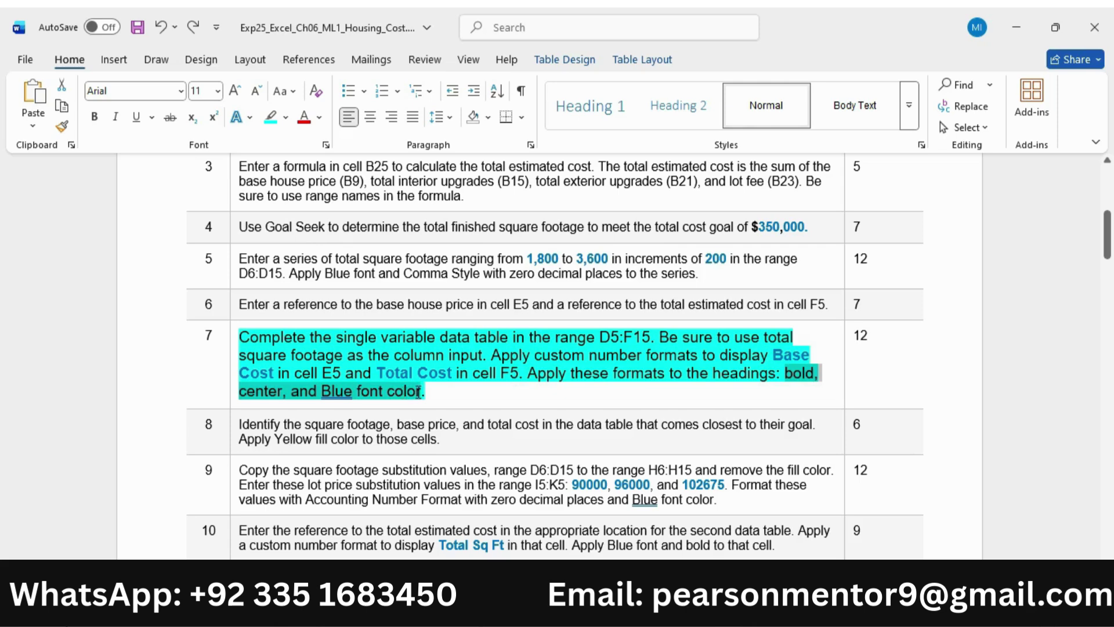
left_click(597, 606)
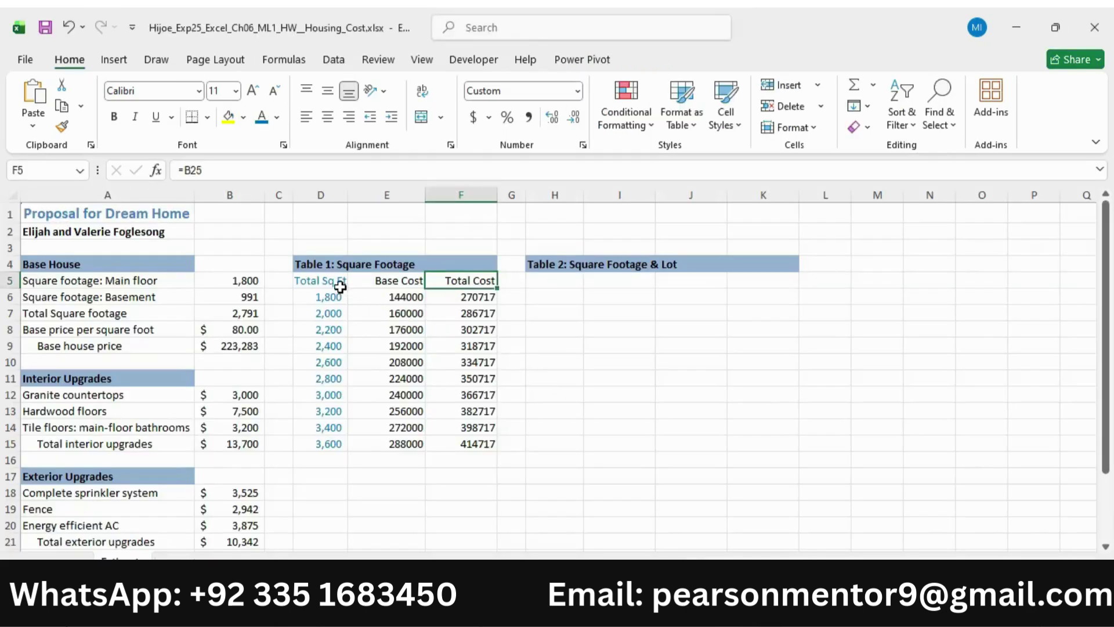
left_click_drag(340, 287, 472, 281)
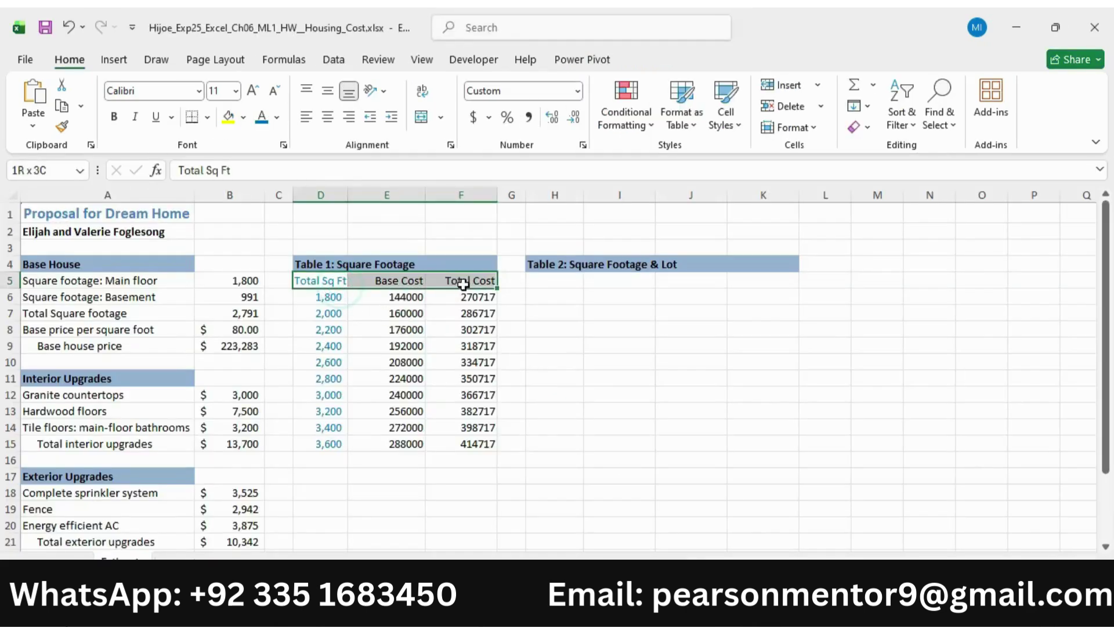
left_click(114, 117)
left_click(327, 116)
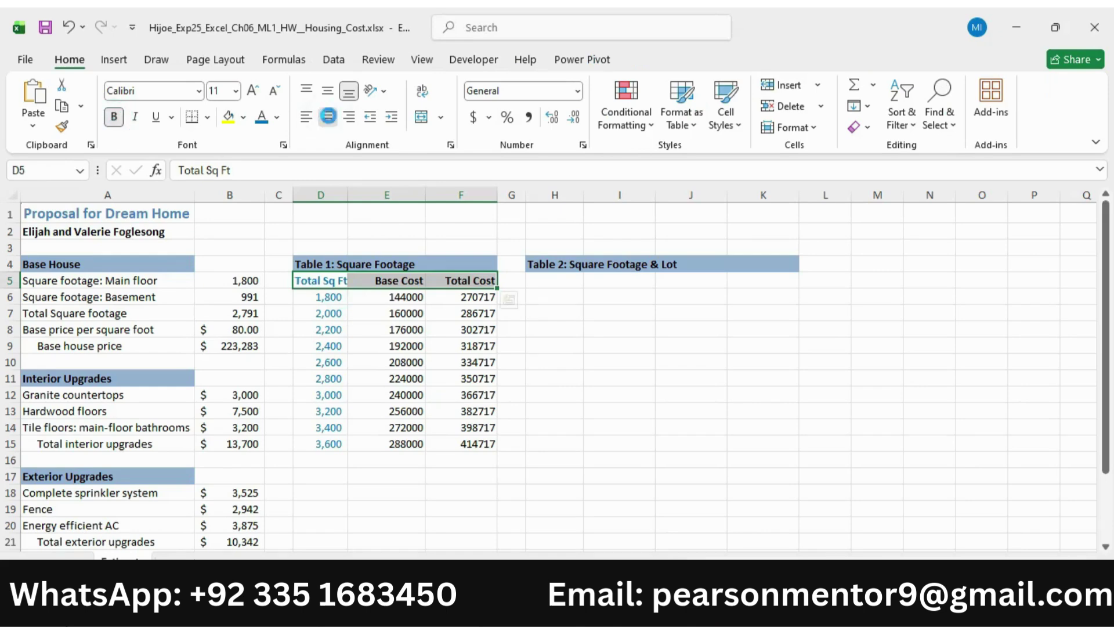
left_click(280, 120)
left_click(421, 358)
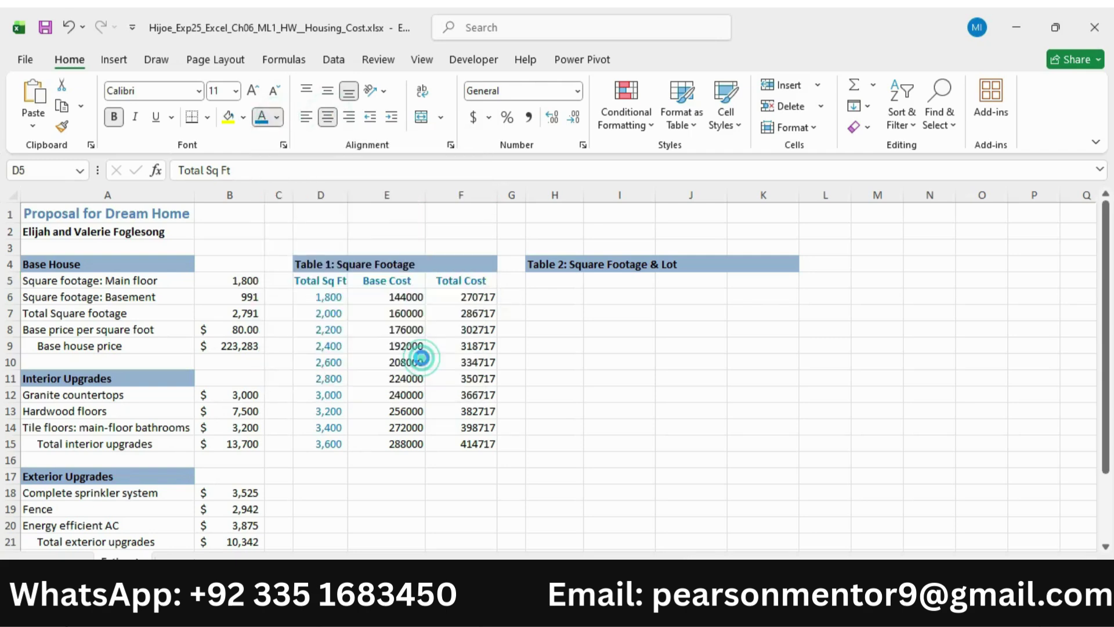
Switch to Word, reduce the step 7 instruction text to 9 points and remove its highlight
key("alt+Tab")
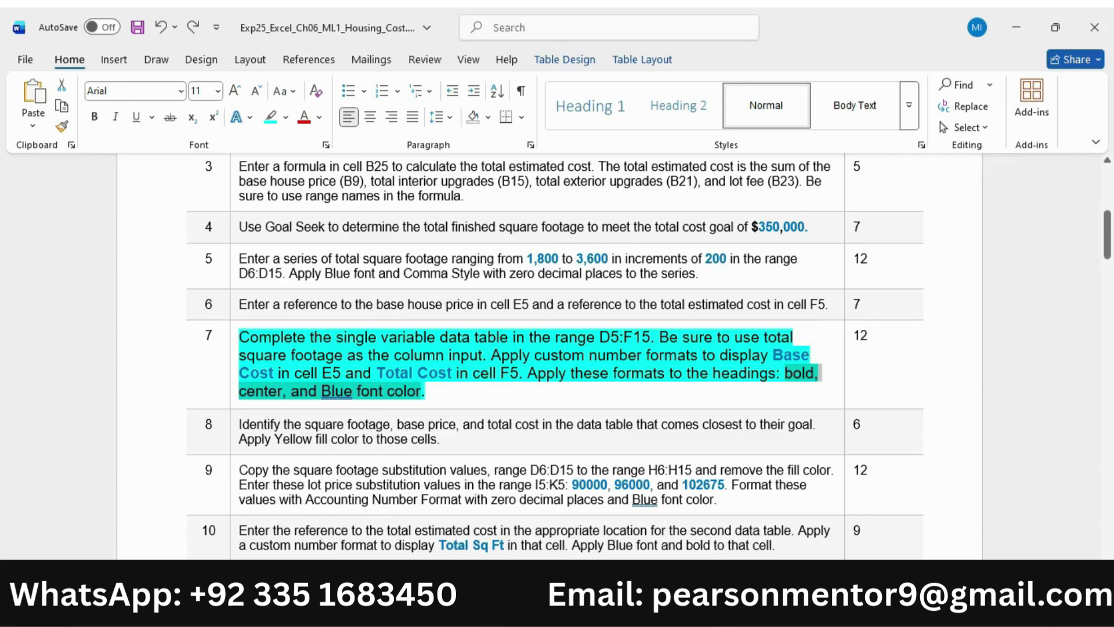
left_click(231, 359)
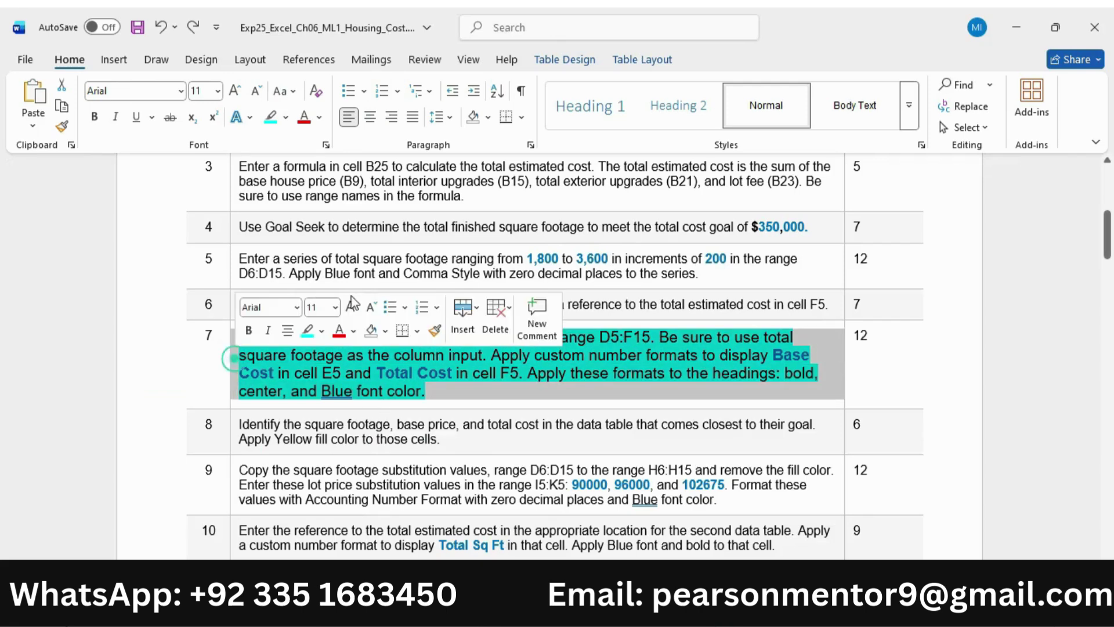
left_click(370, 308)
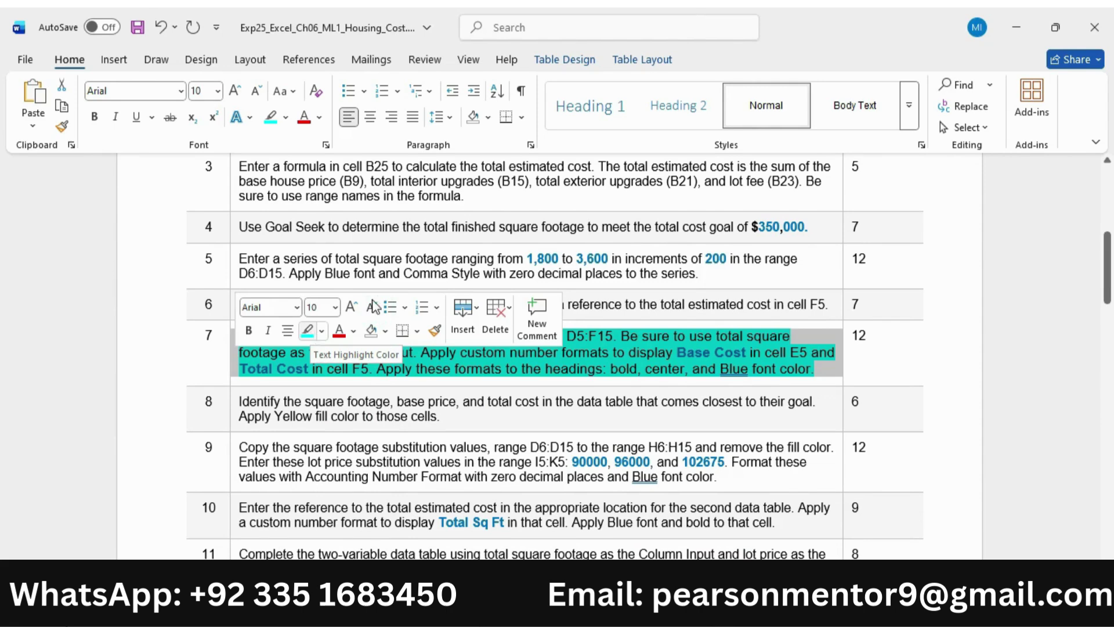
left_click(371, 306)
left_click(309, 329)
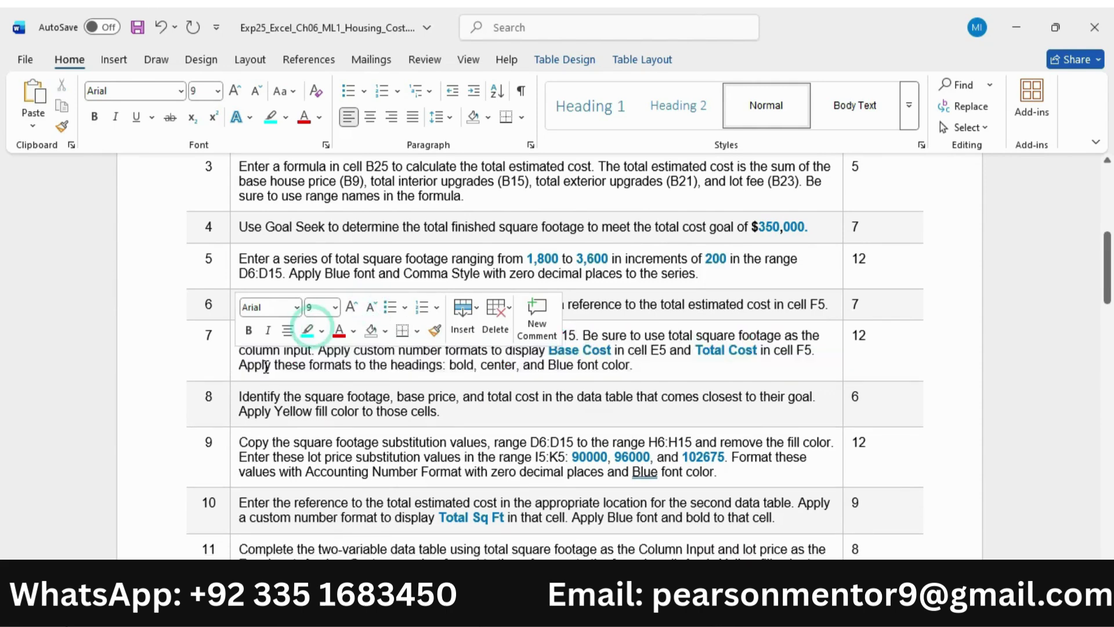
Enlarge the step 8 instruction text to 11 points and highlight it in turquoise
scroll(243, 360, "down", 1)
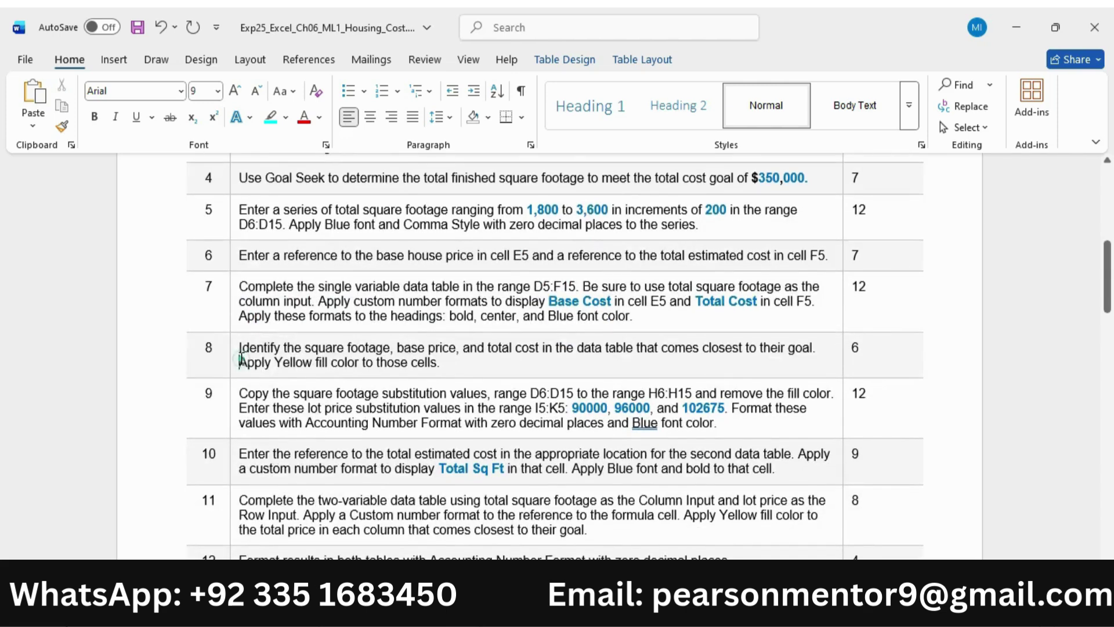
left_click(233, 355)
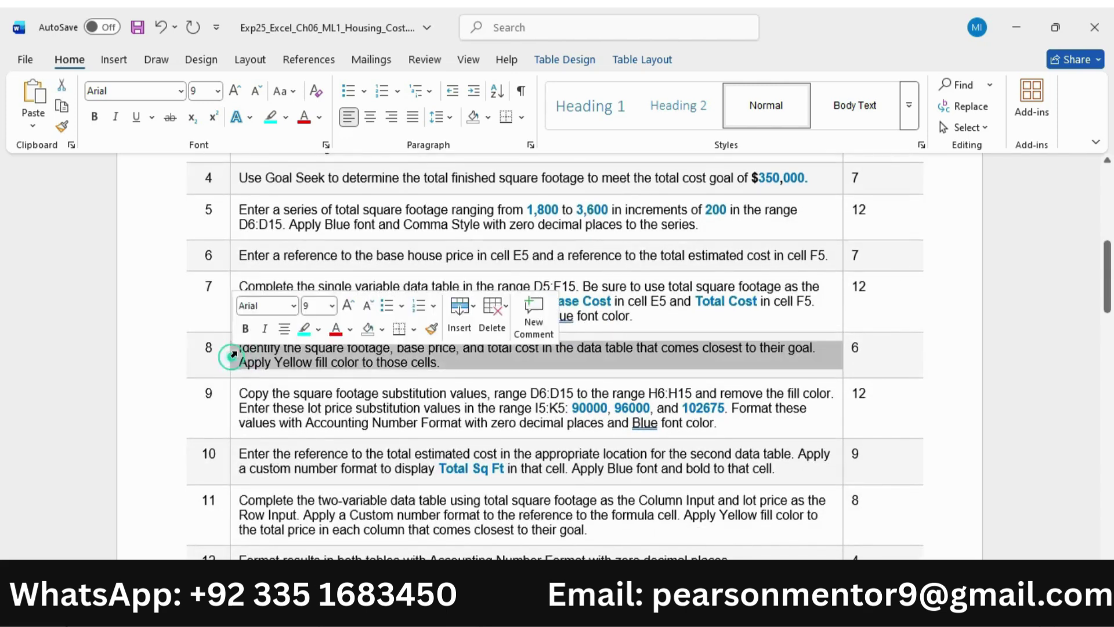
left_click(348, 305)
left_click(348, 305)
left_click(304, 329)
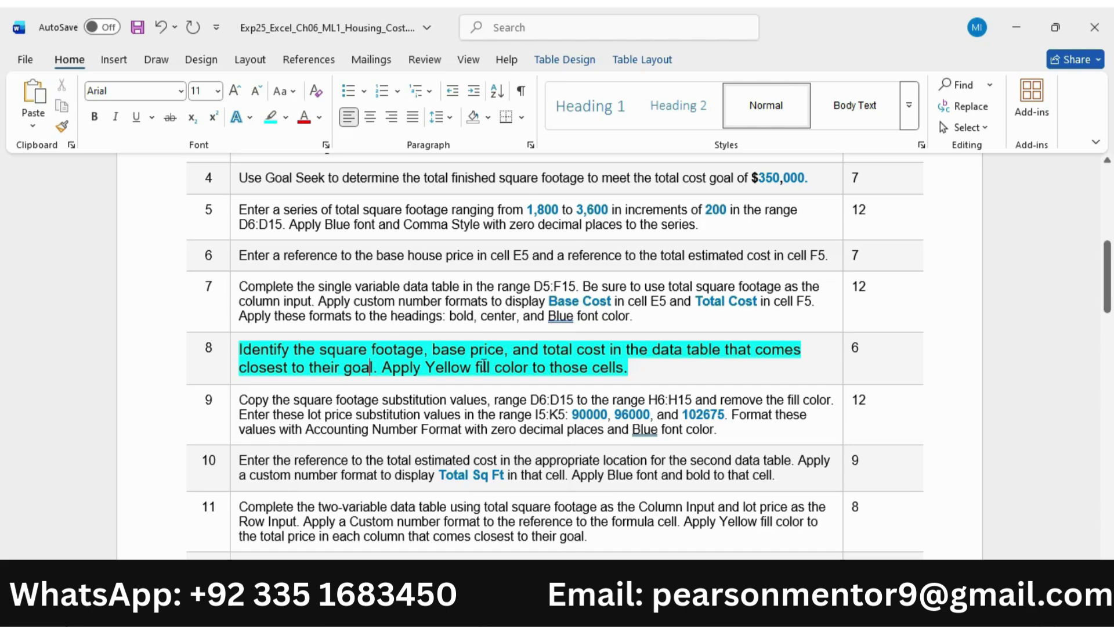
Select the step 8 instruction text, fill D11:F11 with Yellow in Excel and return to the Word instructions
left_click_drag(278, 348, 628, 367)
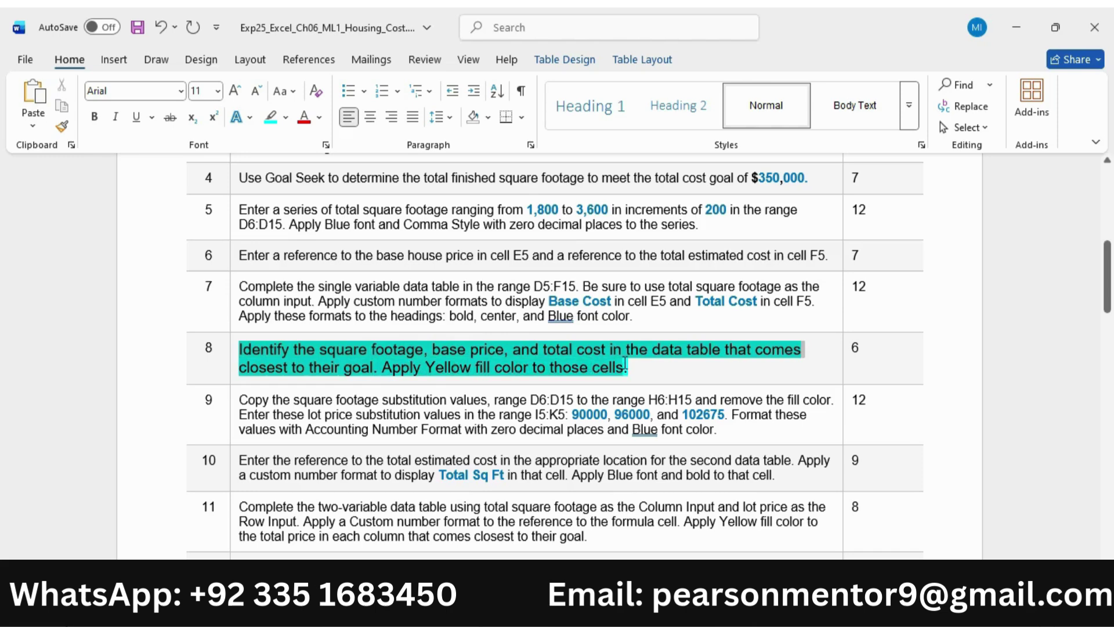
key("alt+Tab")
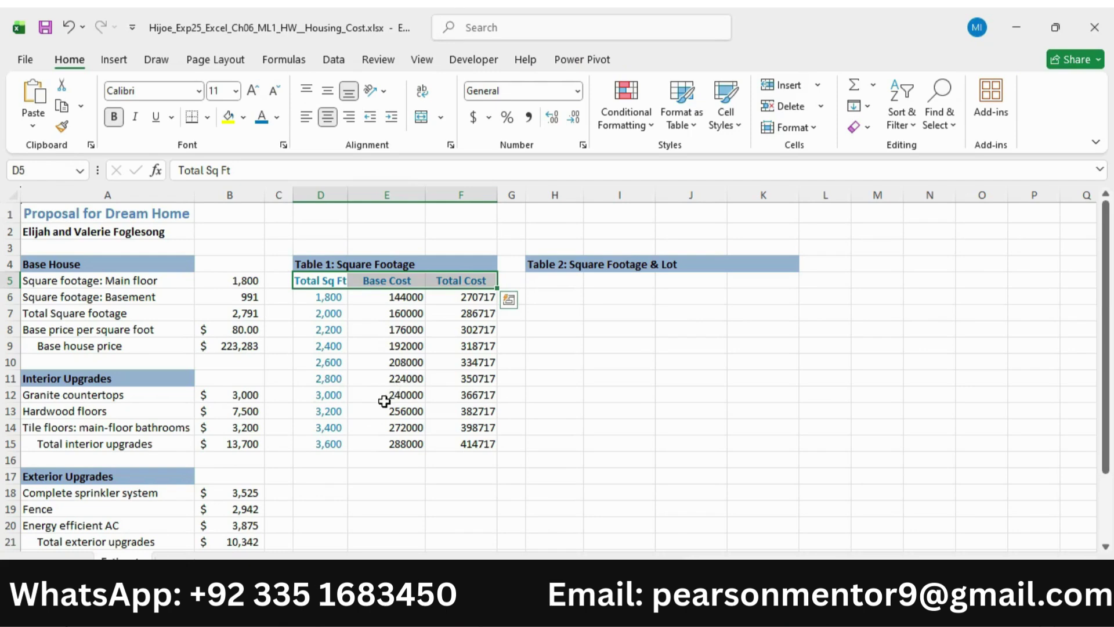
left_click_drag(321, 380, 493, 377)
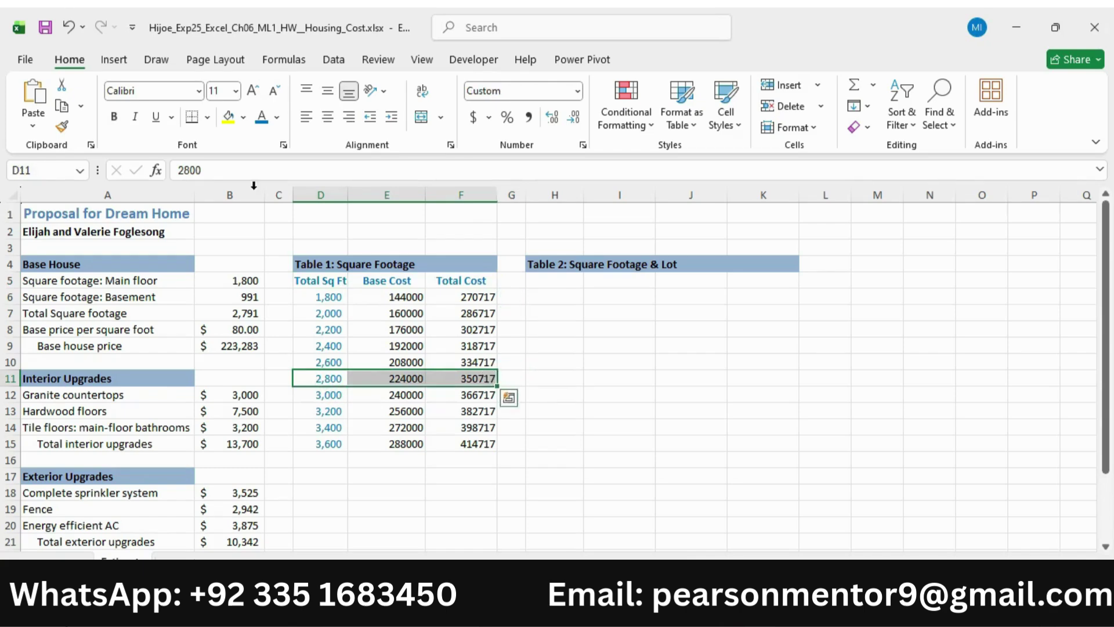
left_click(229, 119)
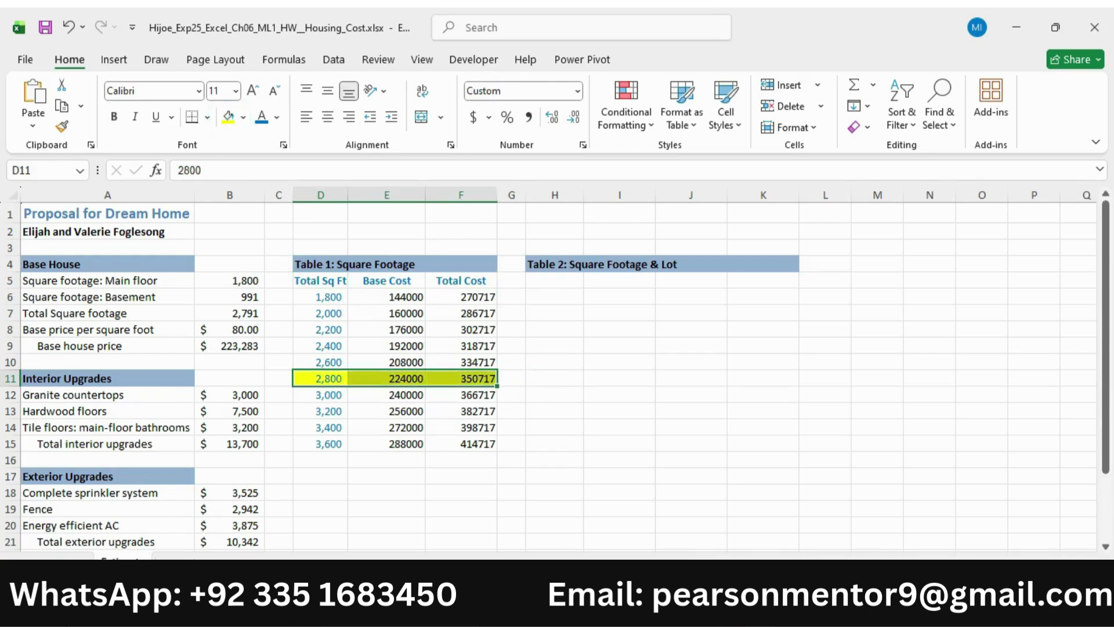
key("alt+Tab")
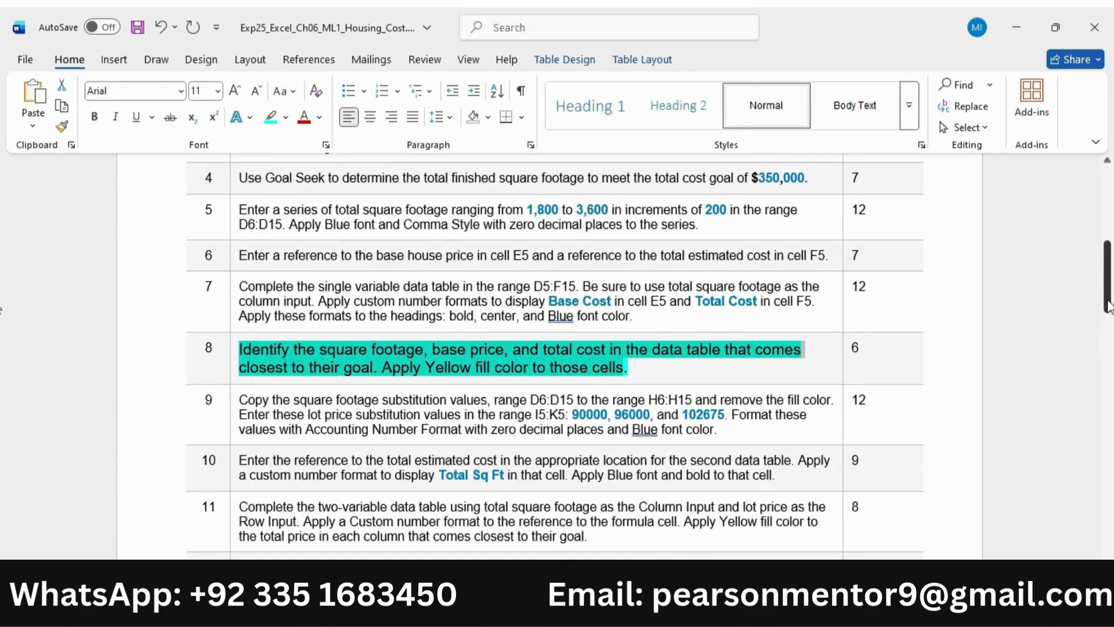
left_click_drag(1108, 306, 1108, 415)
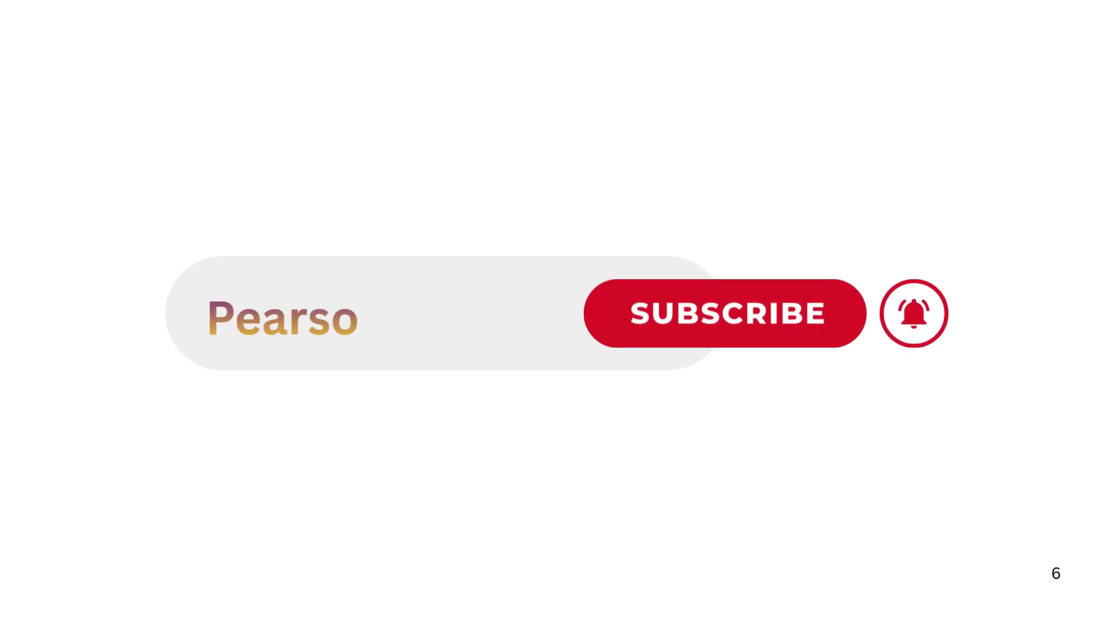